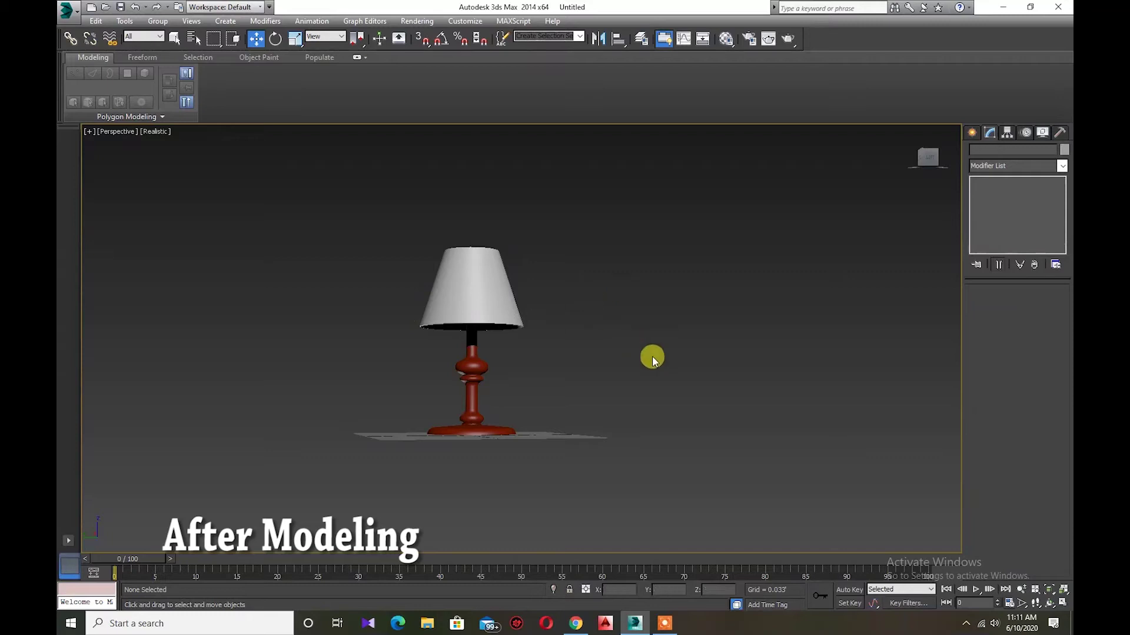
# Zoom and orbit around the finished lamp preview.
pyautogui.scroll(4, 550, 385)
pyautogui.scroll(-2, 550, 386)
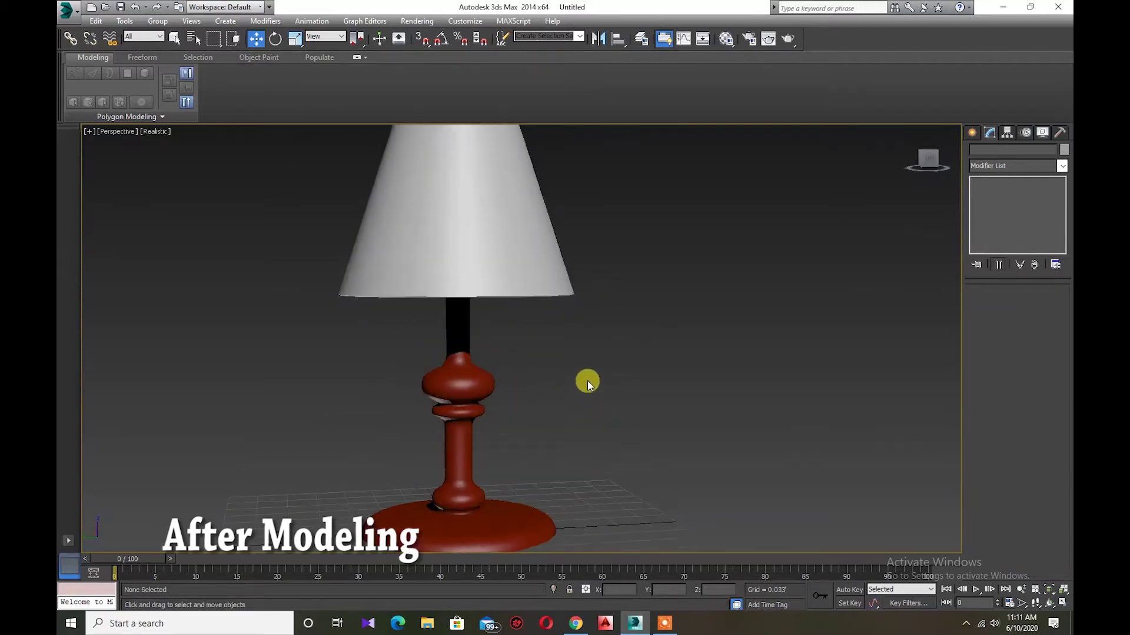
pyautogui.scroll(-2, 588, 380)
pyautogui.scroll(-2, 605, 341)
pyautogui.moveTo(613, 355)
pyautogui.keyDown('alt'); pyautogui.mouseDown(button='middle')
pyautogui.moveTo(581, 368)
pyautogui.moveTo(538, 359)
pyautogui.mouseUp(button='middle'); pyautogui.keyUp('alt')
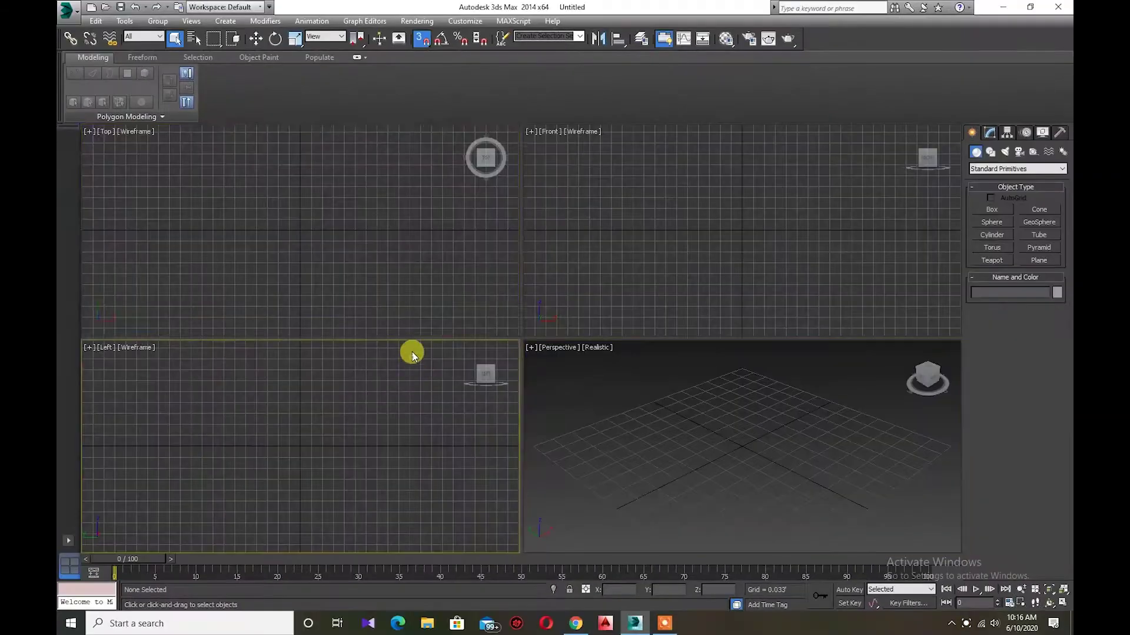
# Start a Line spline with its first vertex at the origin of the maximized Front view.
pyautogui.click(588, 418)
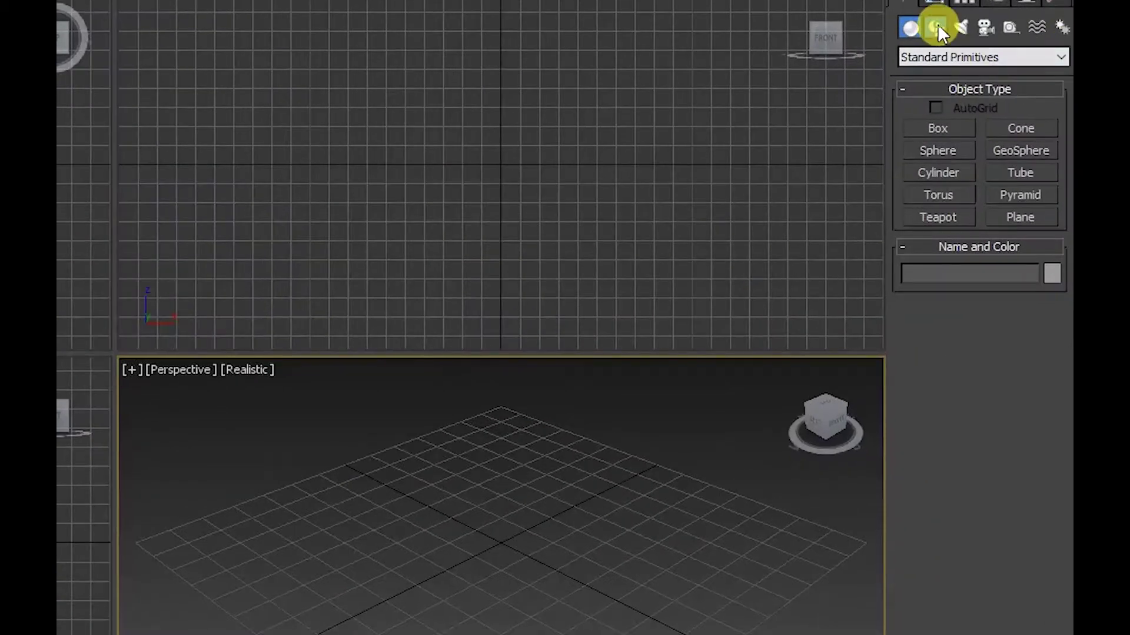
pyautogui.click(937, 26)
pyautogui.click(935, 145)
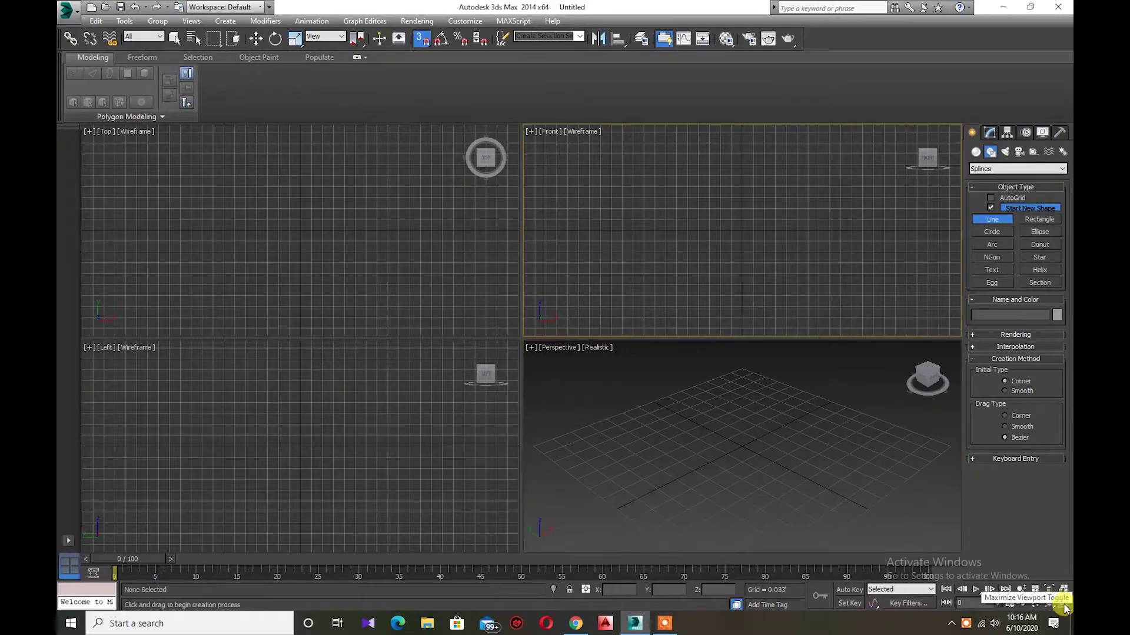
pyautogui.click(1063, 606)
pyautogui.click(520, 336)
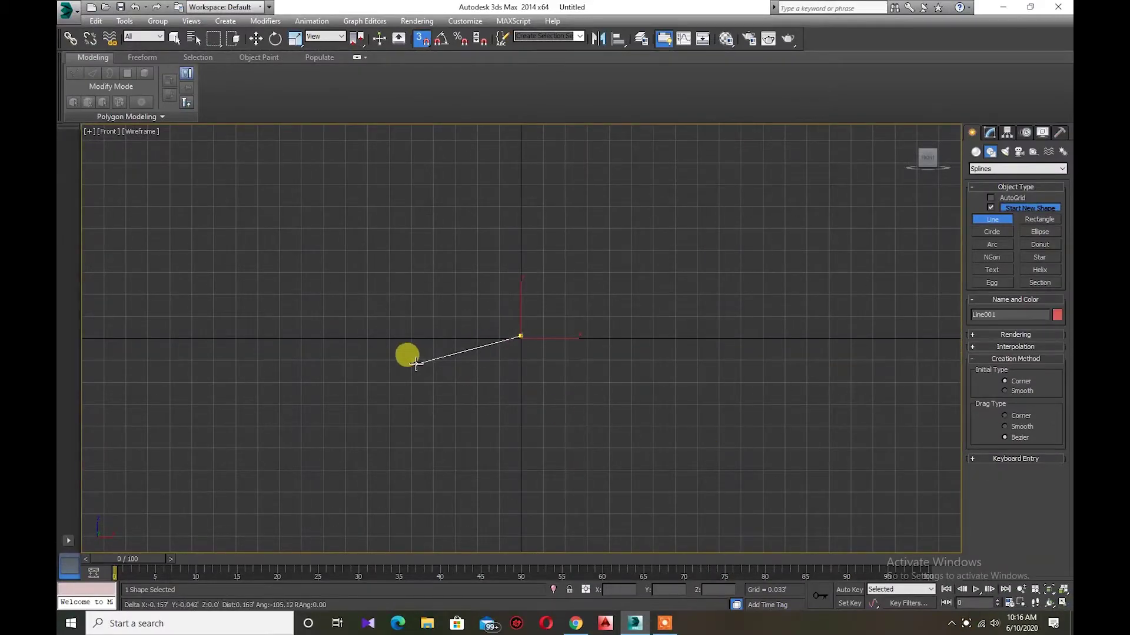
# Trace the profile's base outline, from the bottom-left corner to where the stem starts.
pyautogui.click(456, 339)
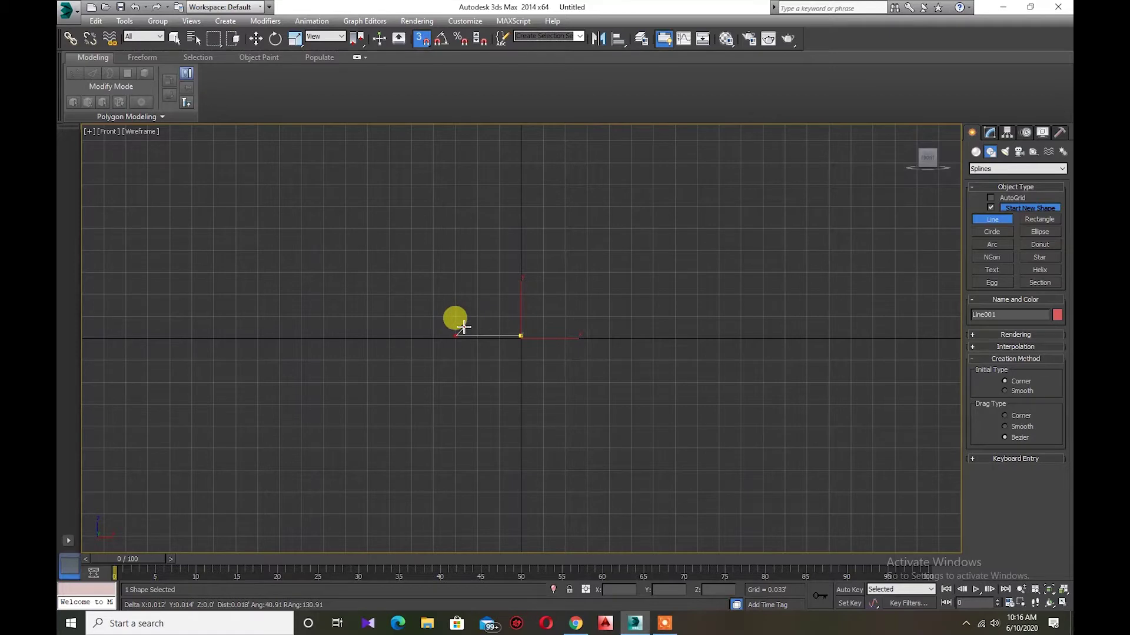
pyautogui.click(464, 326)
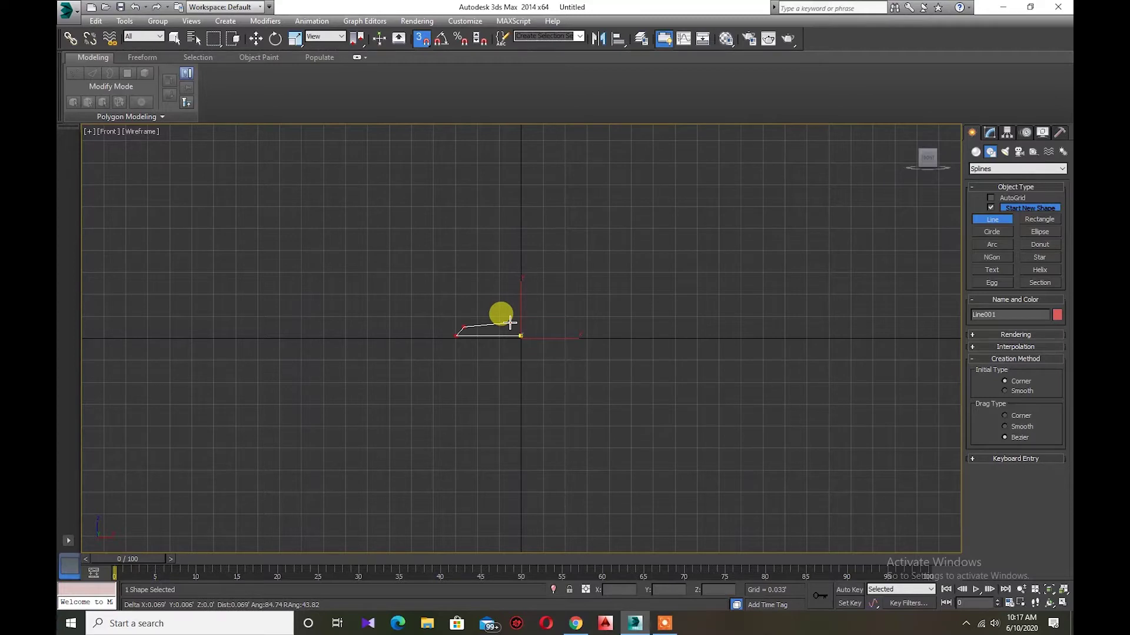
pyautogui.click(508, 322)
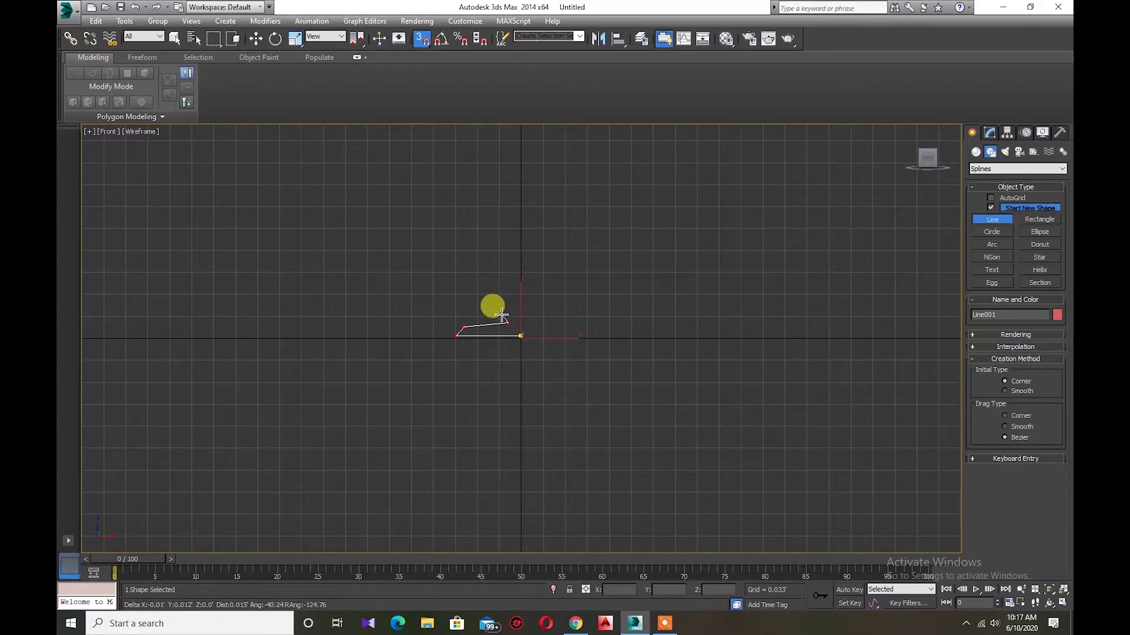
pyautogui.click(499, 313)
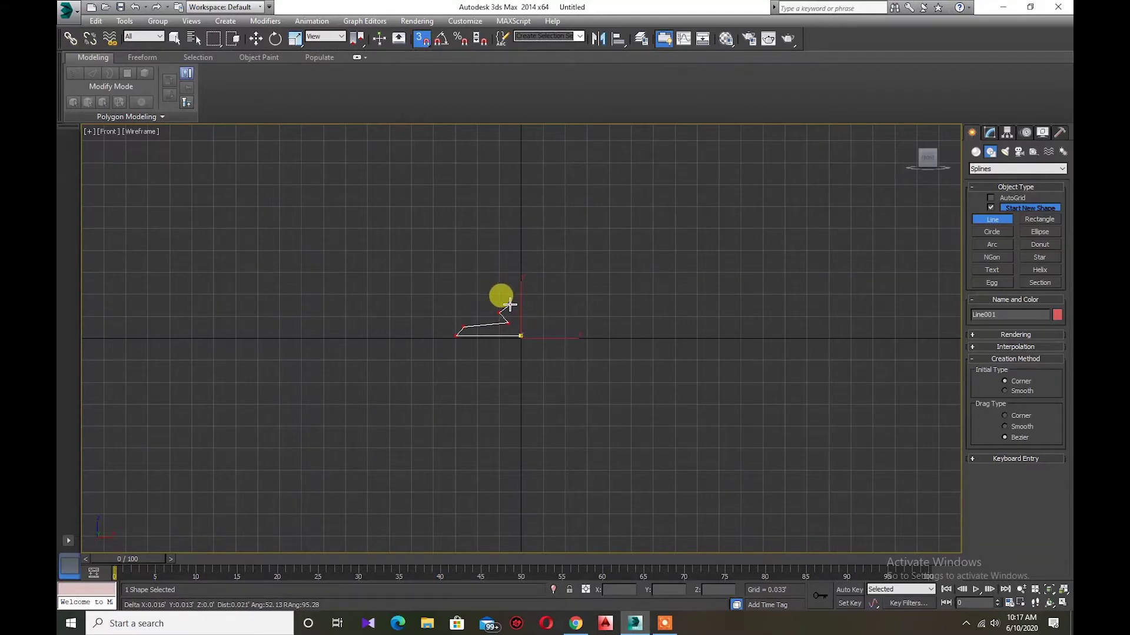
pyautogui.click(510, 305)
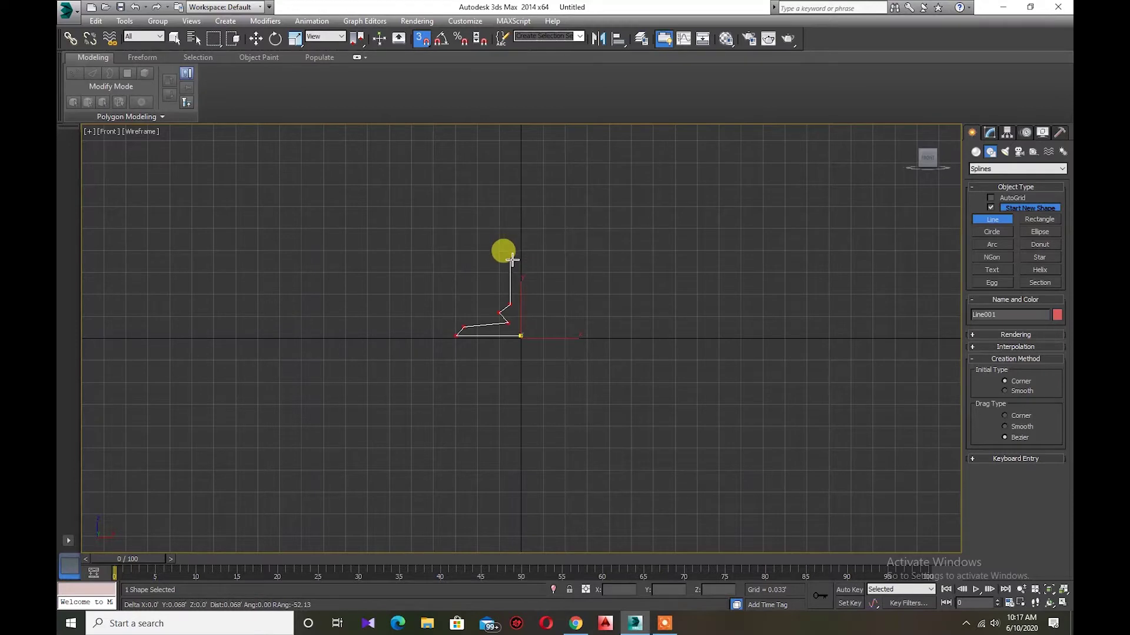
# Trace the notched, bulging stem to its top and close the spline at the start point.
pyautogui.click(512, 261)
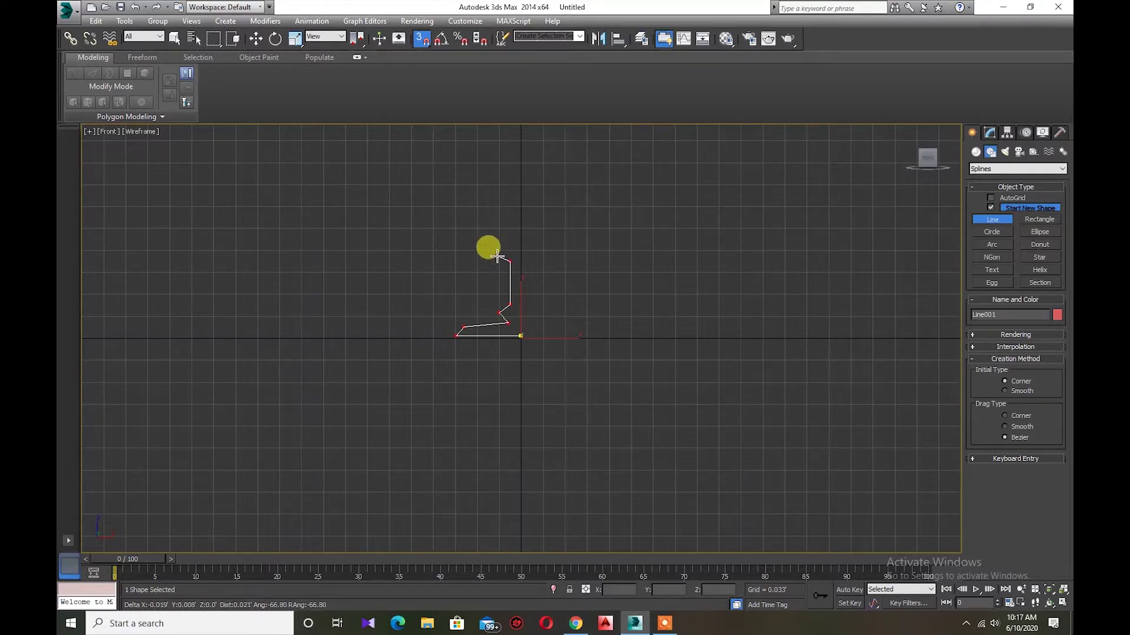
pyautogui.click(498, 257)
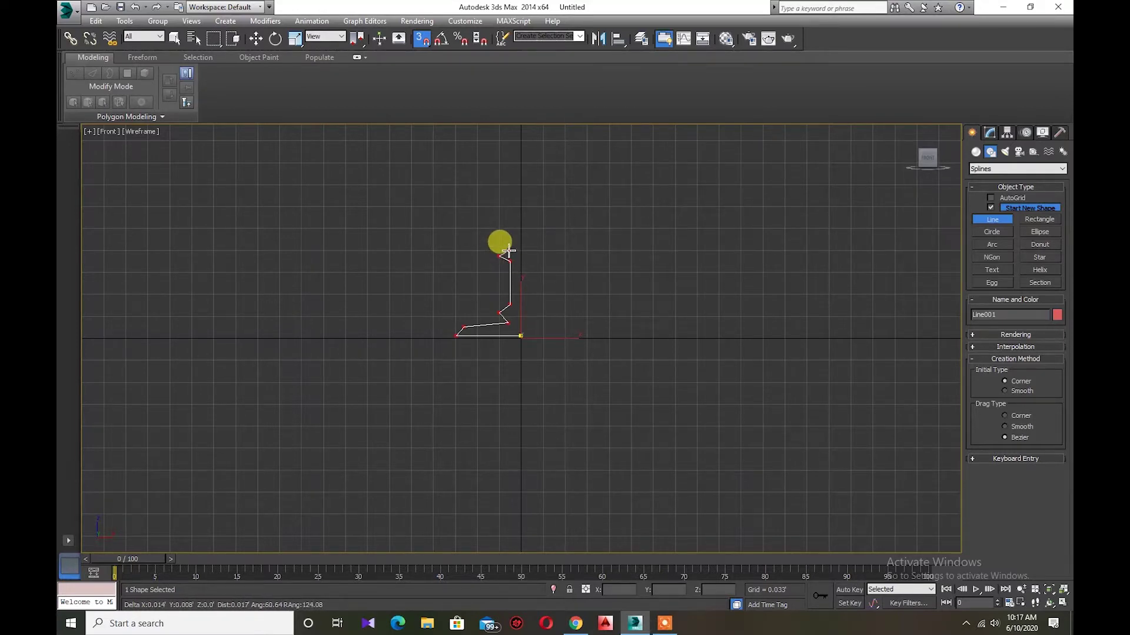
pyautogui.click(509, 249)
pyautogui.click(483, 236)
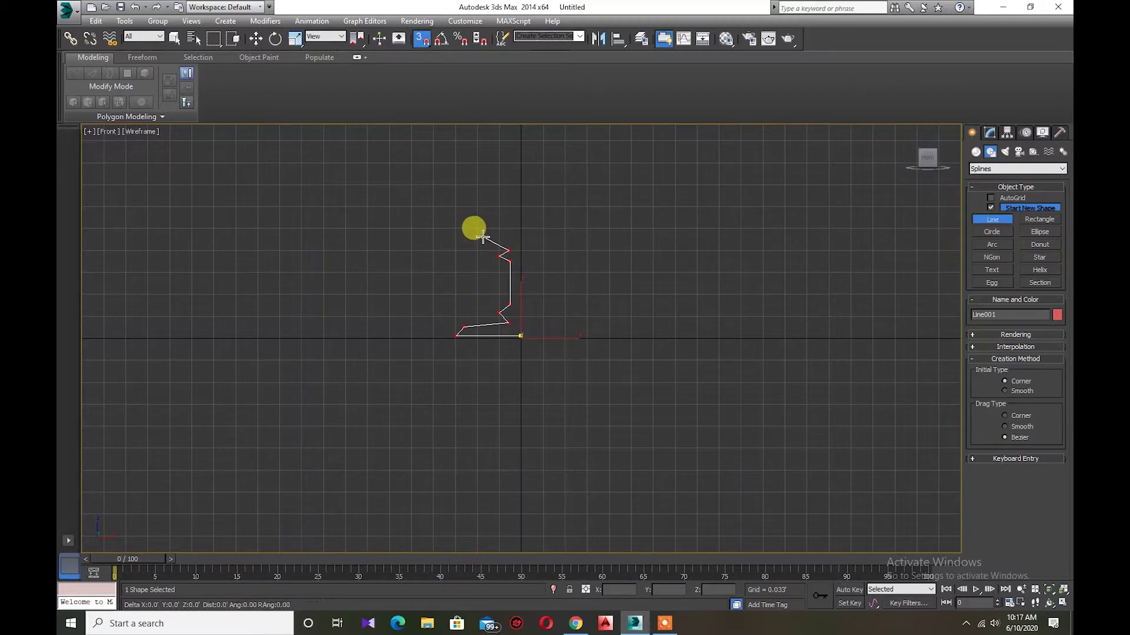
pyautogui.click(512, 226)
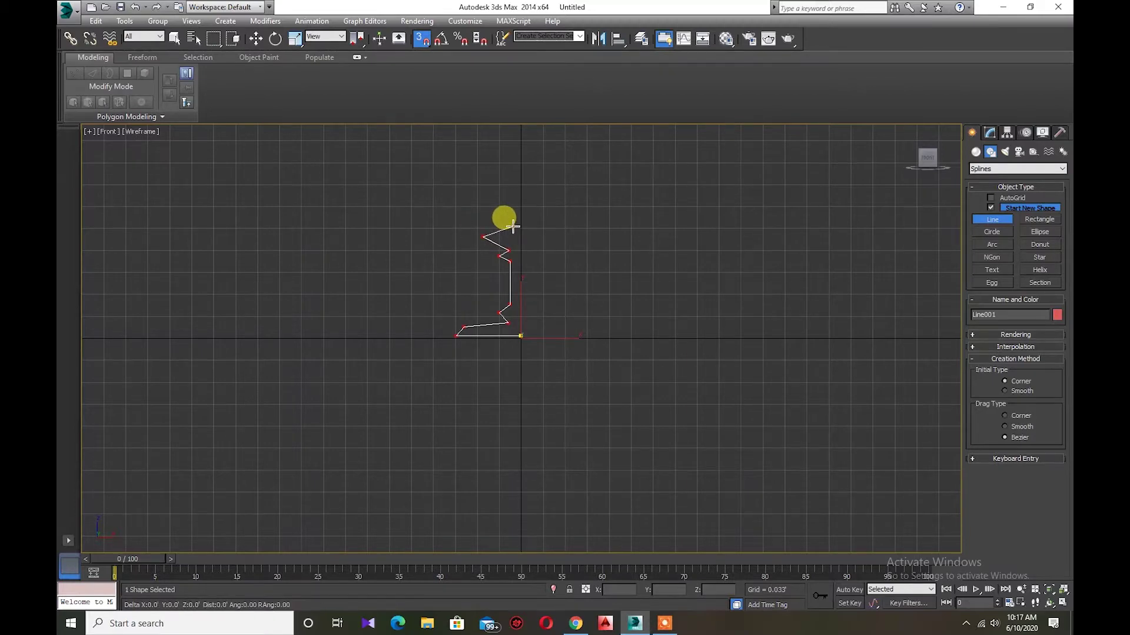
pyautogui.click(513, 146)
pyautogui.click(520, 146)
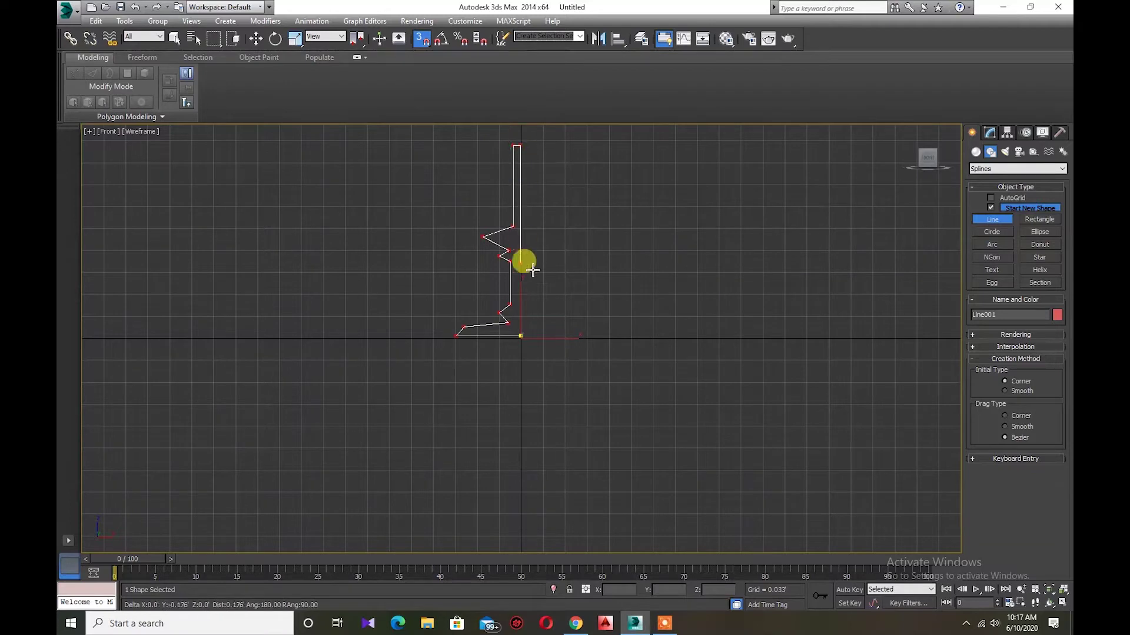
pyautogui.click(530, 337)
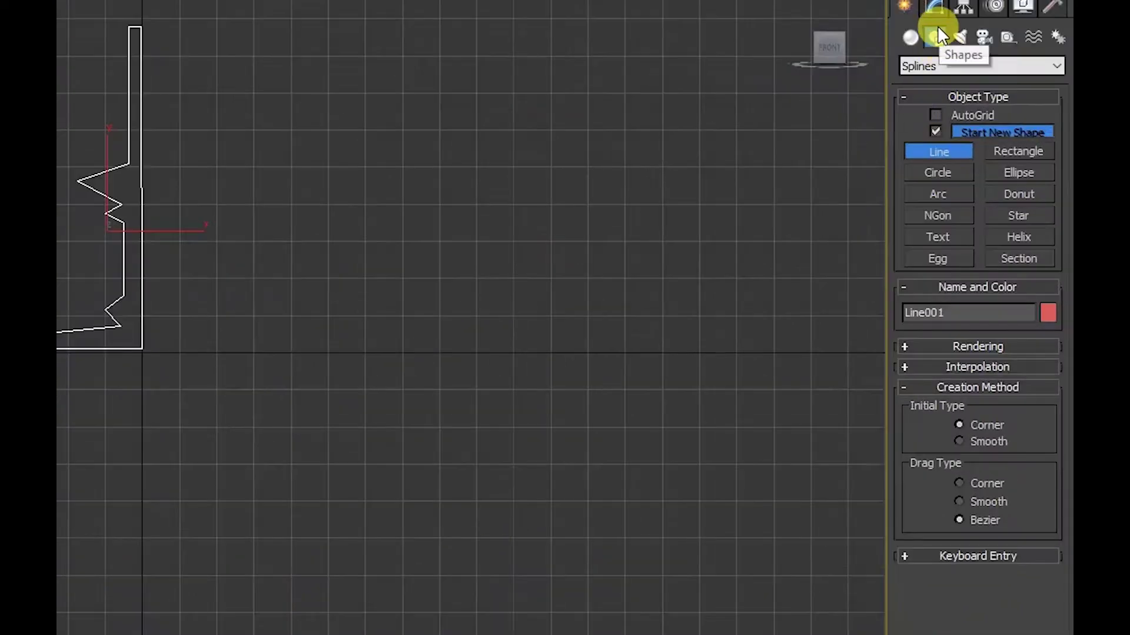
pyautogui.click(990, 133)
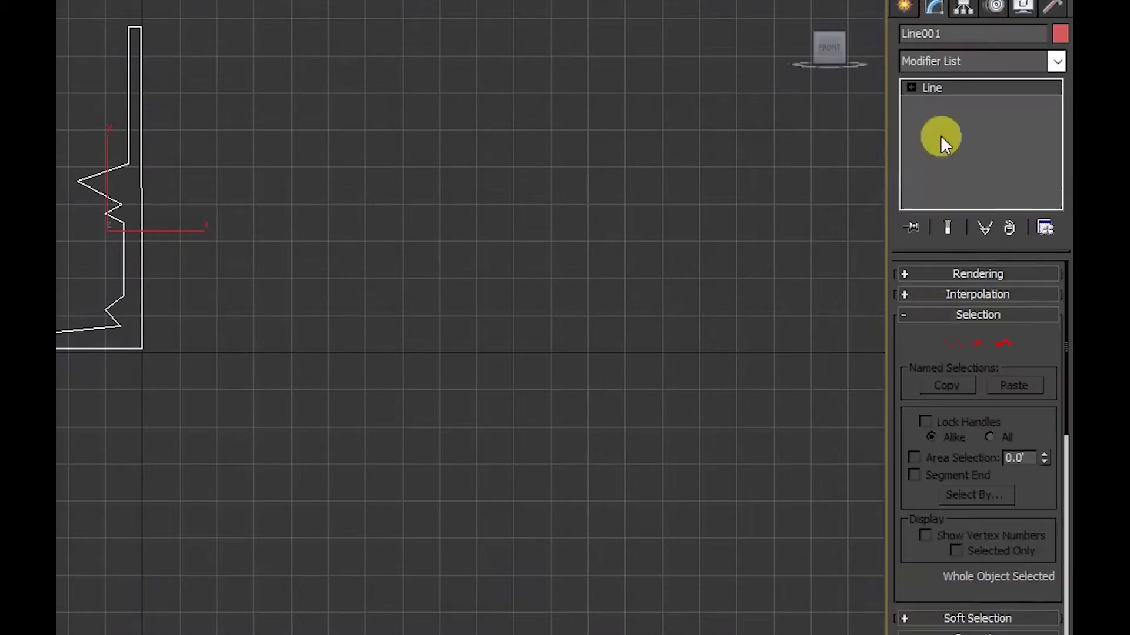
# In Vertex mode, move the profile's top-right vertex along X to line it up.
pyautogui.click(951, 342)
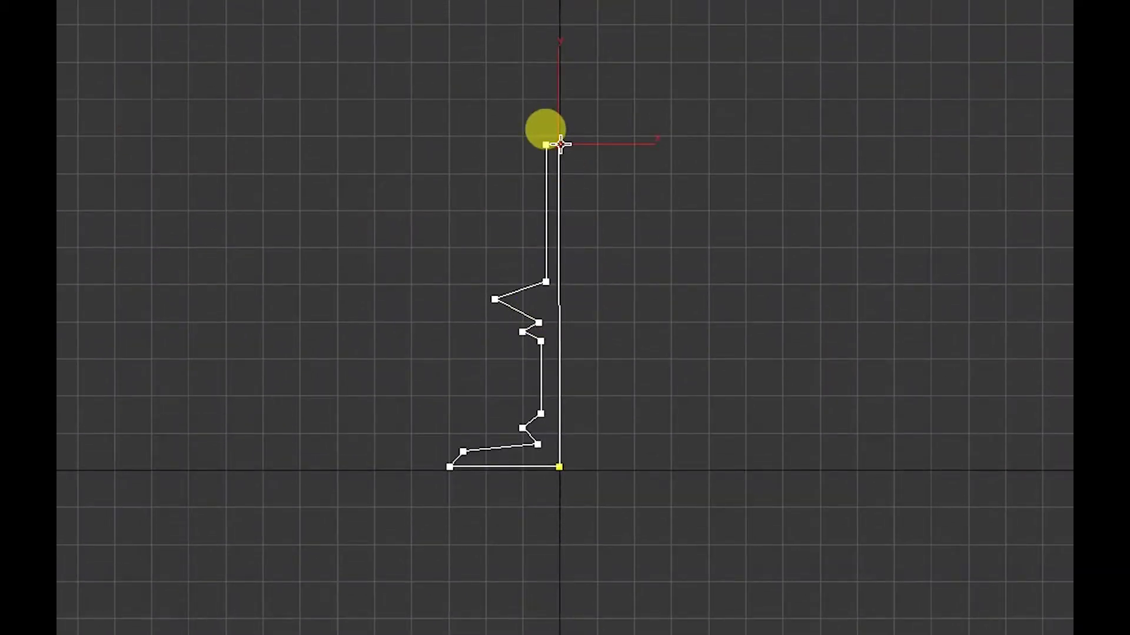
pyautogui.press('w')
pyautogui.moveTo(560, 144)
pyautogui.mouseDown()
pyautogui.moveTo(597, 144)
pyautogui.moveTo(576, 147)
pyautogui.mouseUp()
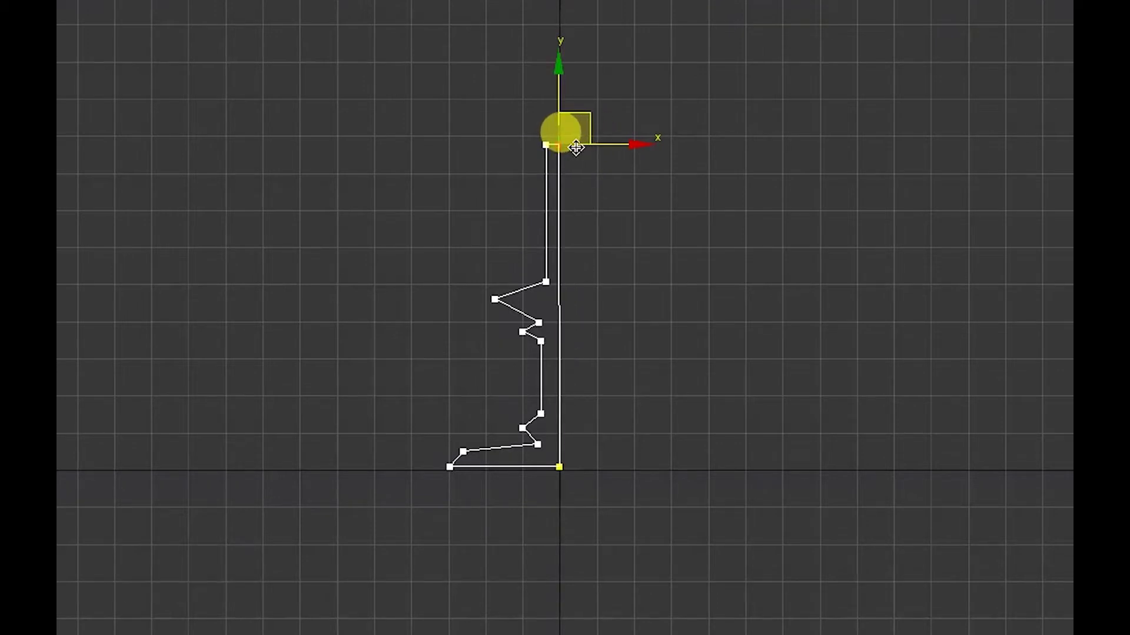
pyautogui.moveTo(611, 147); pyautogui.dragTo(559, 145)
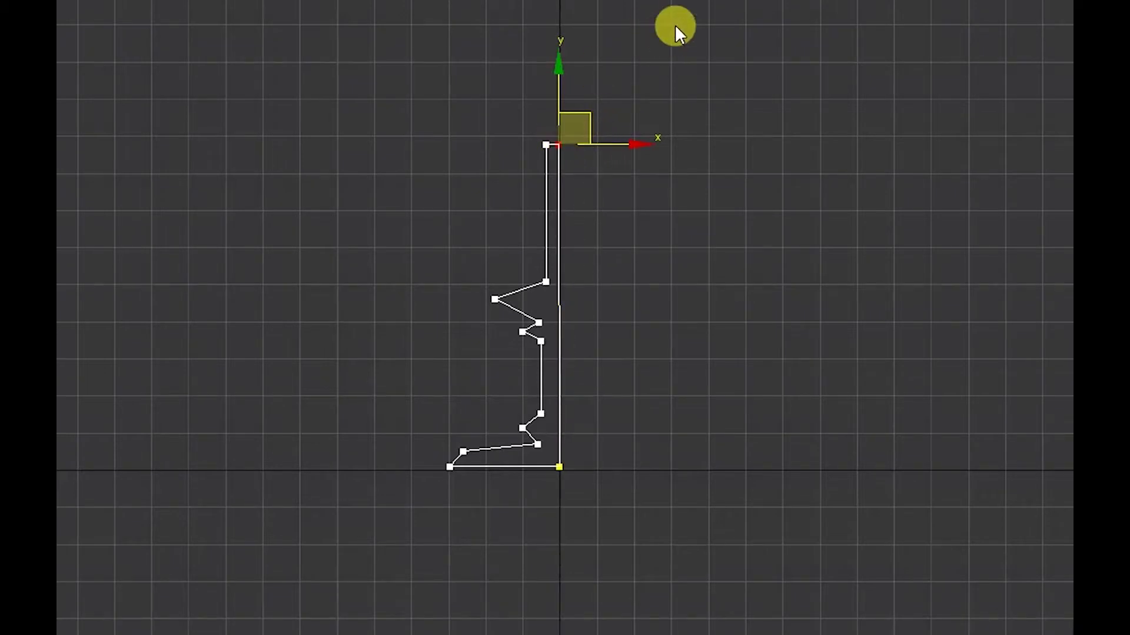
pyautogui.moveTo(602, 147); pyautogui.dragTo(605, 149)
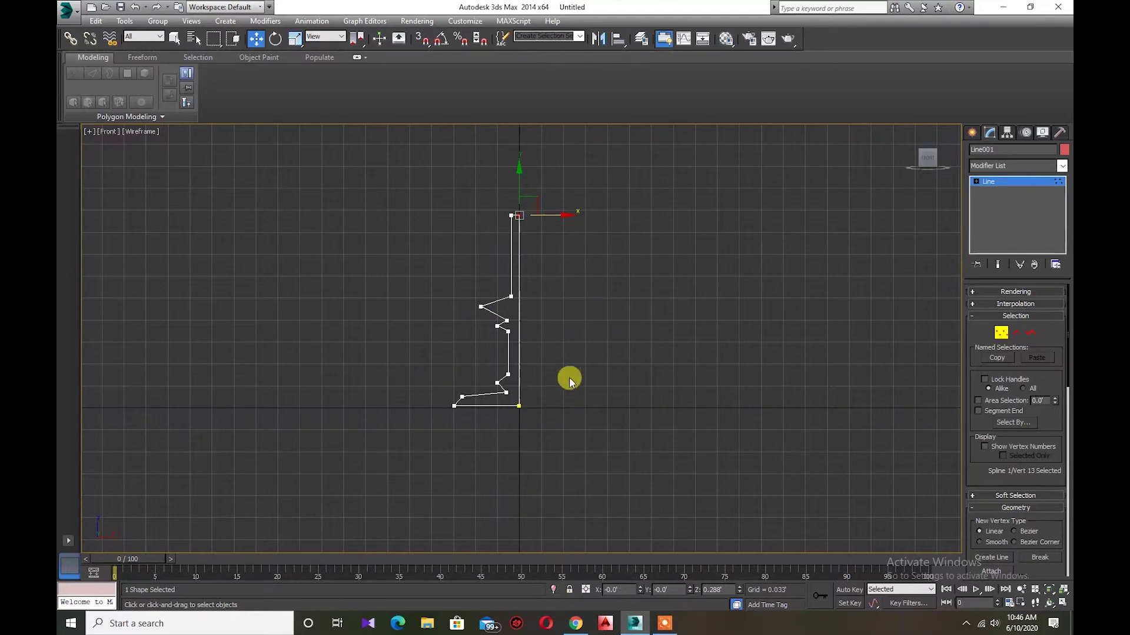
pyautogui.click(497, 321)
# Clear the vertex selection and switch on the Fillet tool in the Geometry rollout.
pyautogui.keyDown('ctrl'); pyautogui.click(504, 388); pyautogui.keyUp('ctrl')
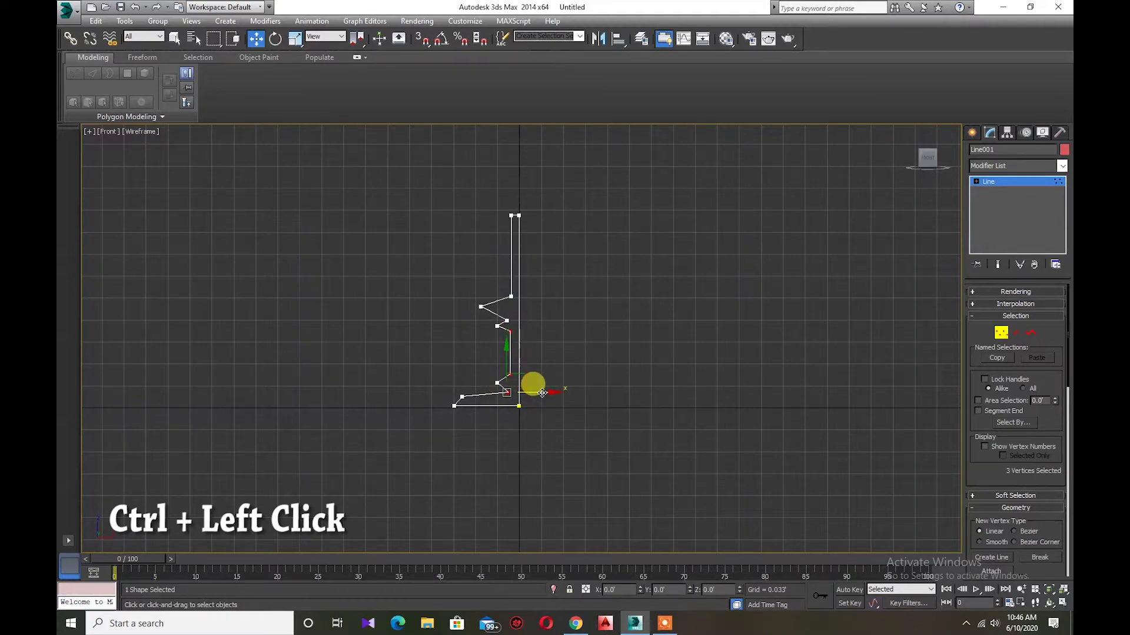
pyautogui.click(585, 355)
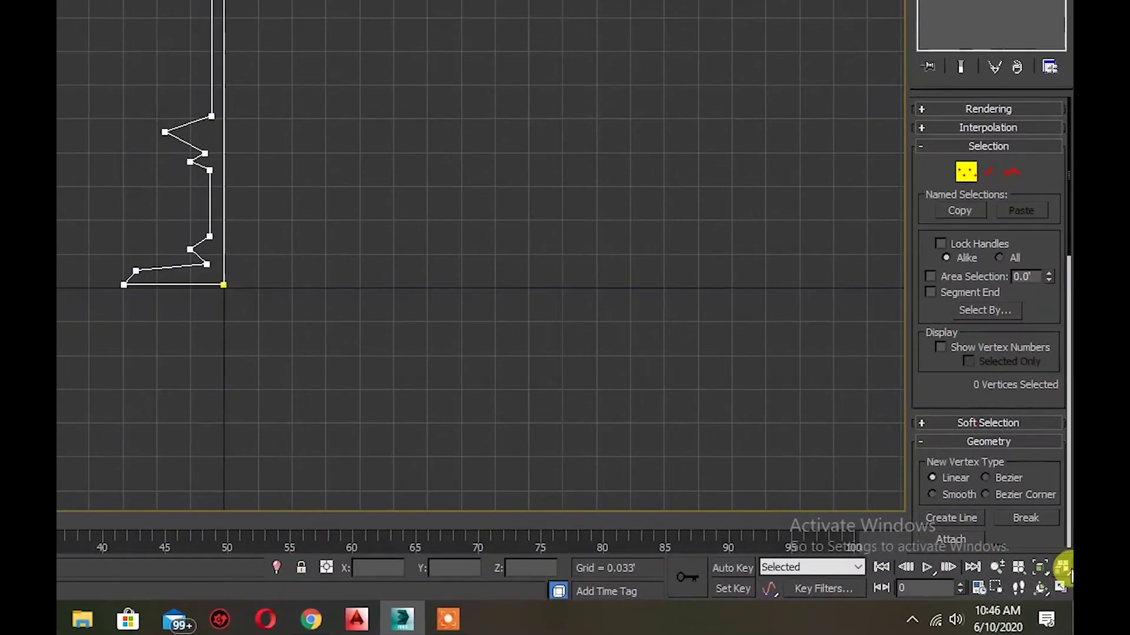
pyautogui.scroll(-5, 996, 482)
pyautogui.scroll(-5, 966, 500)
pyautogui.scroll(-5, 962, 498)
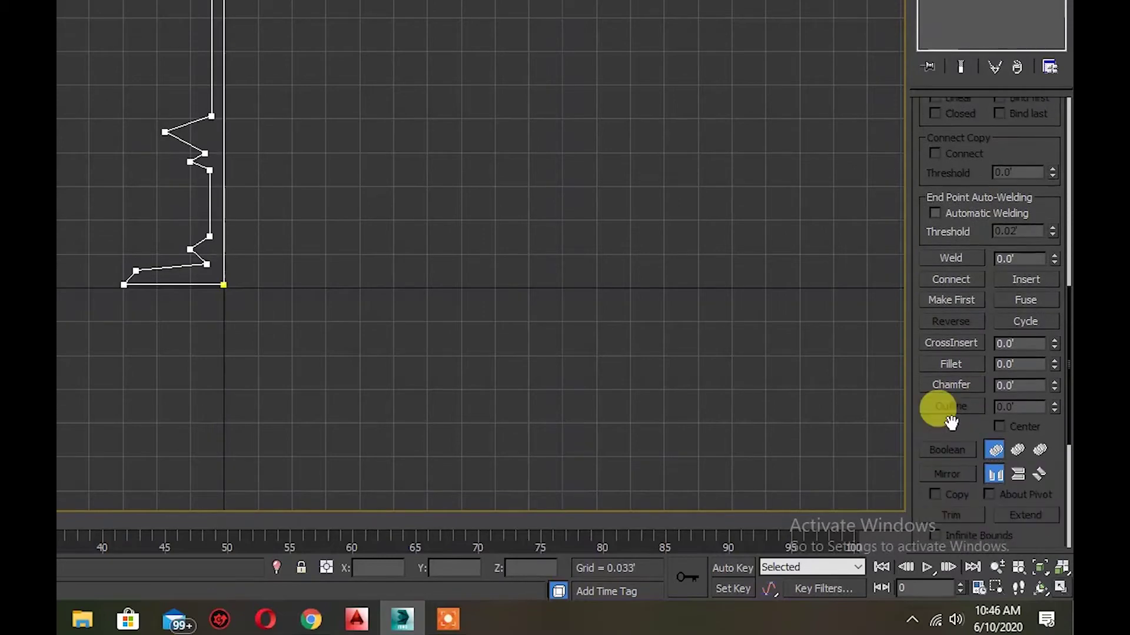
pyautogui.click(949, 364)
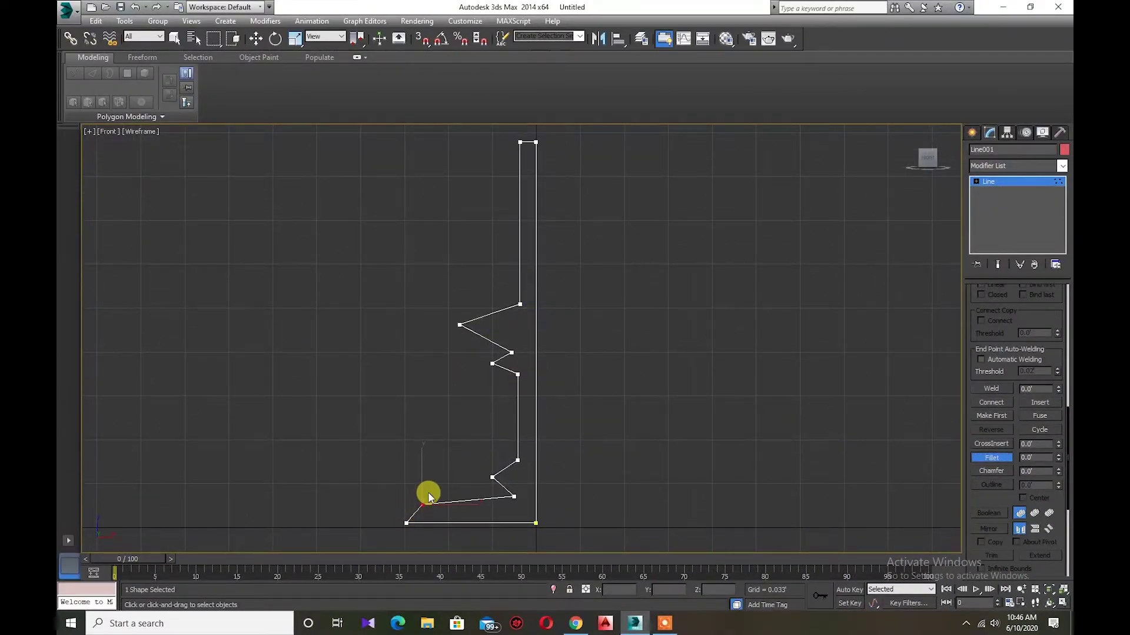
# Fillet the base corners and lower stem corners, undoing an unwanted rounding.
pyautogui.moveTo(421, 504); pyautogui.dragTo(421, 499)
pyautogui.moveTo(422, 485); pyautogui.dragTo(417, 487)
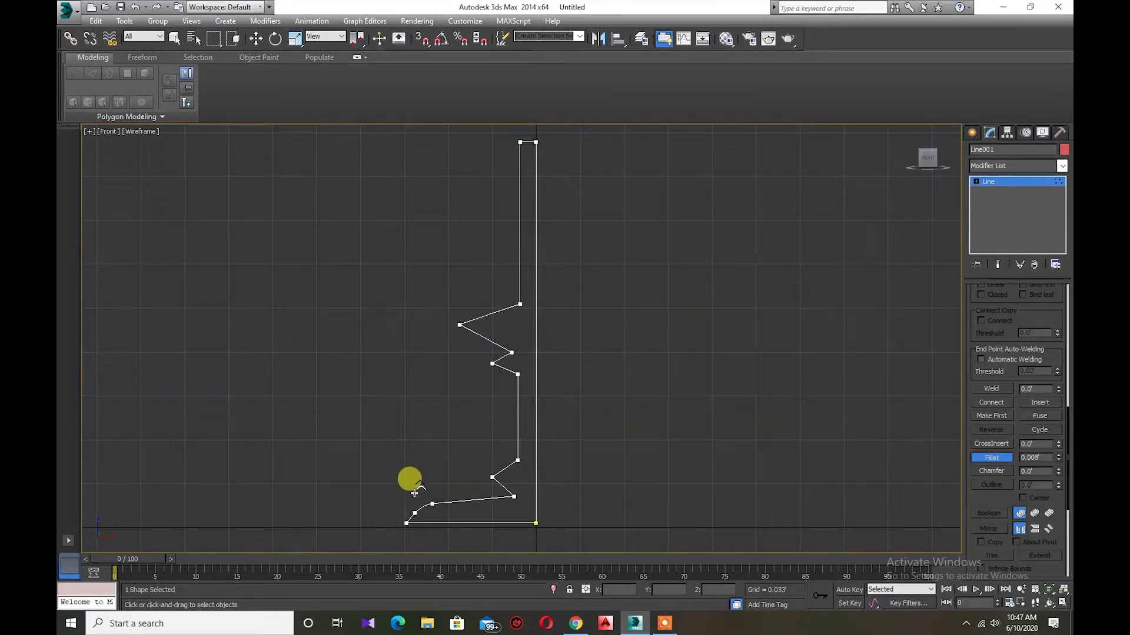
pyautogui.click(516, 498)
pyautogui.moveTo(513, 498); pyautogui.dragTo(496, 467)
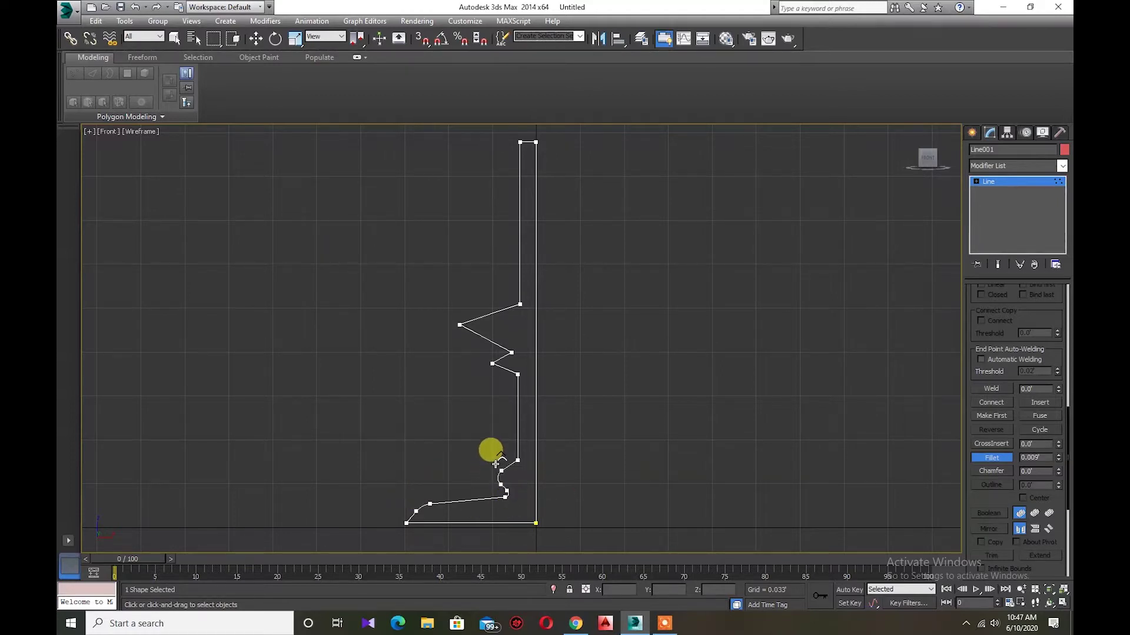
pyautogui.moveTo(517, 460); pyautogui.dragTo(516, 460)
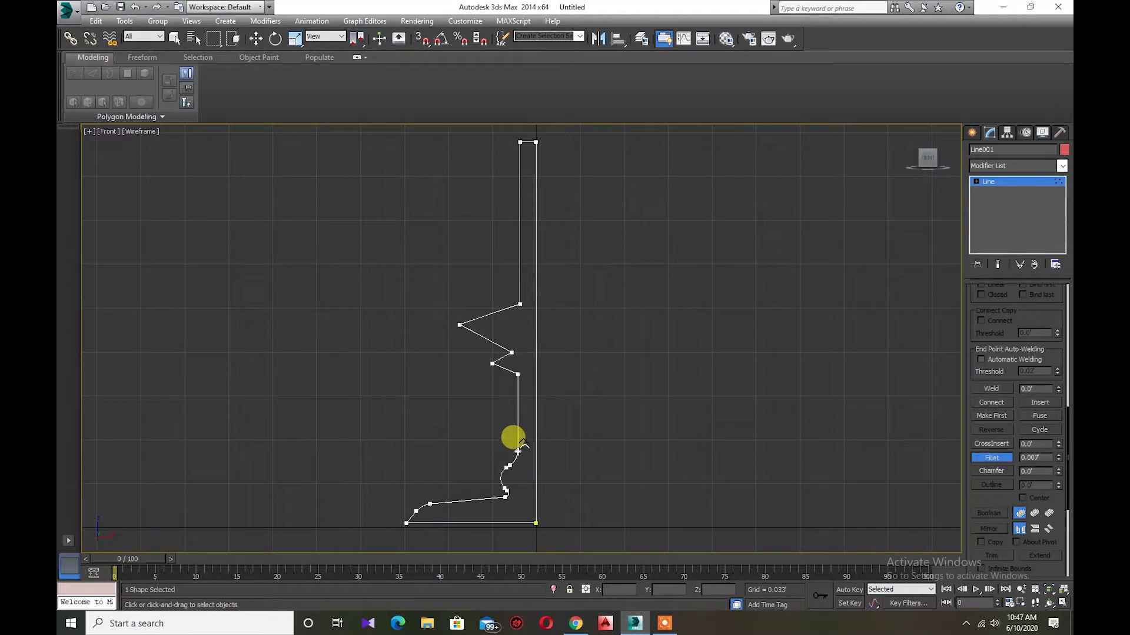
pyautogui.moveTo(517, 385)
pyautogui.mouseDown()
pyautogui.moveTo(493, 363)
pyautogui.moveTo(494, 348)
pyautogui.moveTo(509, 353)
pyautogui.mouseUp()
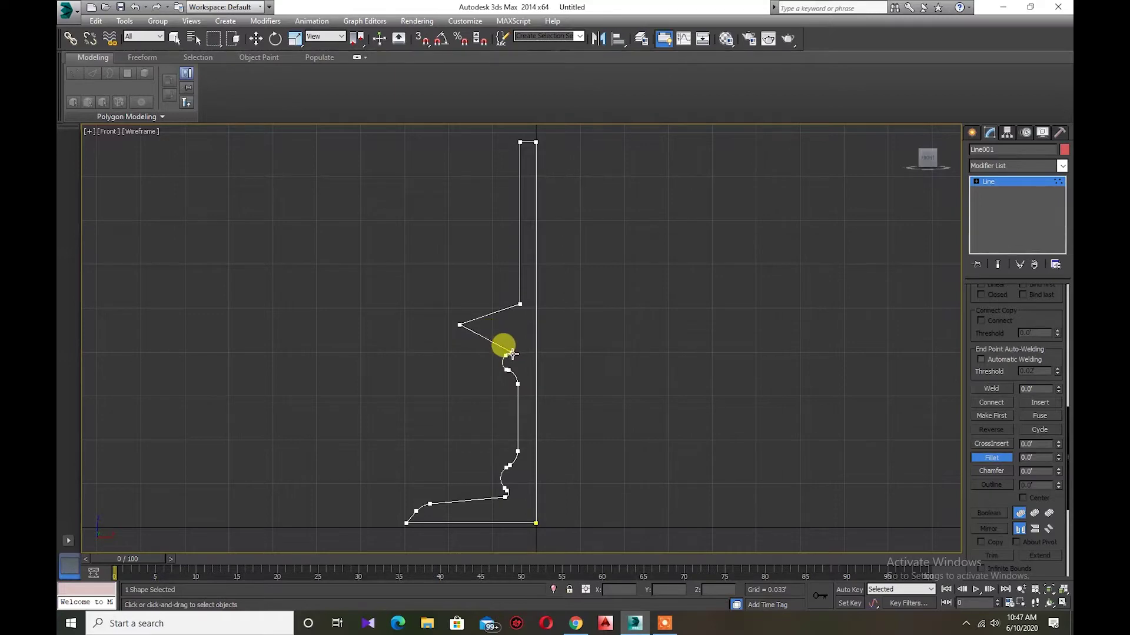
pyautogui.moveTo(508, 349); pyautogui.dragTo(525, 353)
pyautogui.click(618, 367)
pyautogui.hotkey('ctrl', 'z')
# Fillet the notch's inner corner and round the stem's sharp point into a smooth bulge.
pyautogui.moveTo(494, 363)
pyautogui.mouseDown()
pyautogui.moveTo(492, 353)
pyautogui.moveTo(513, 352)
pyautogui.mouseUp()
pyautogui.moveTo(459, 324)
pyautogui.mouseDown()
pyautogui.moveTo(459, 283)
pyautogui.moveTo(519, 287)
pyautogui.mouseUp()
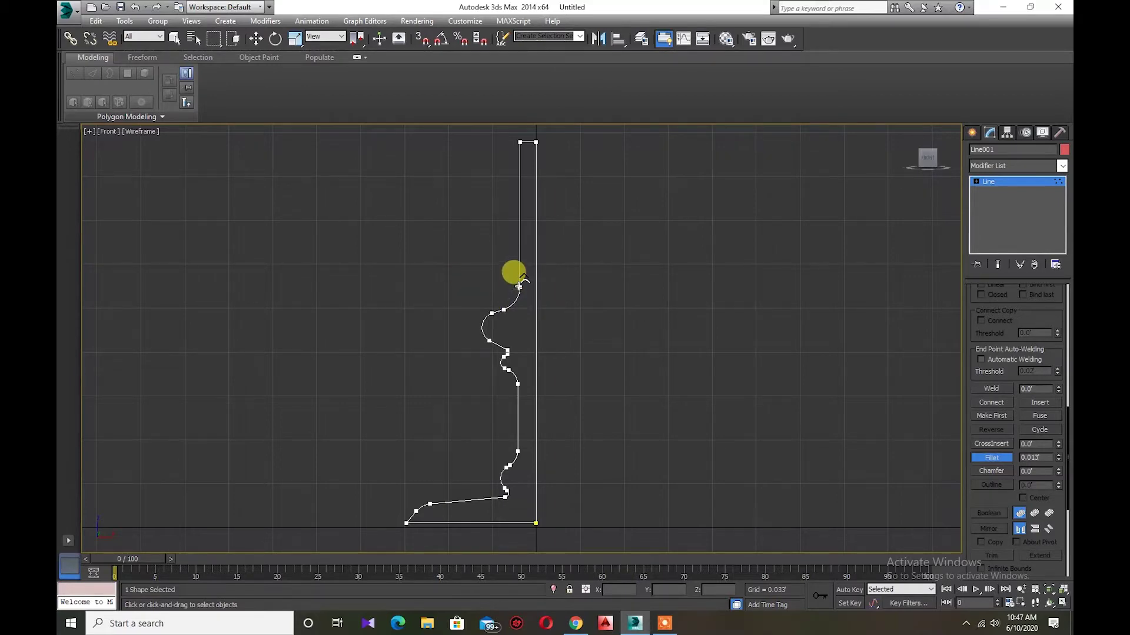
pyautogui.moveTo(518, 287); pyautogui.dragTo(513, 305)
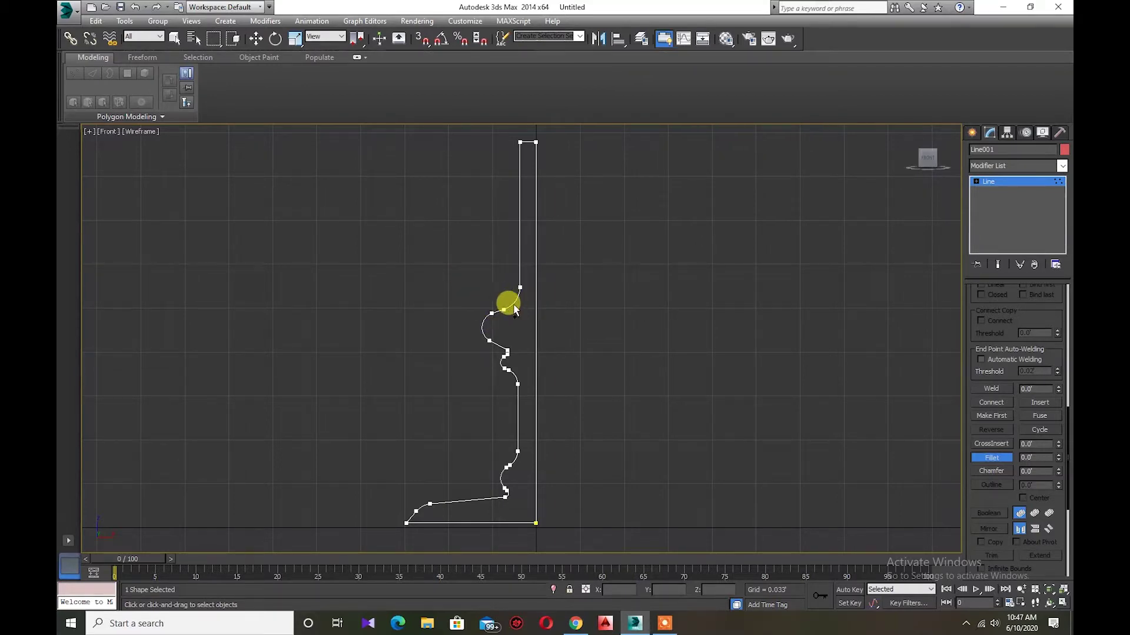
pyautogui.hotkey('ctrl', 'z')
pyautogui.hotkey('ctrl', 'z')
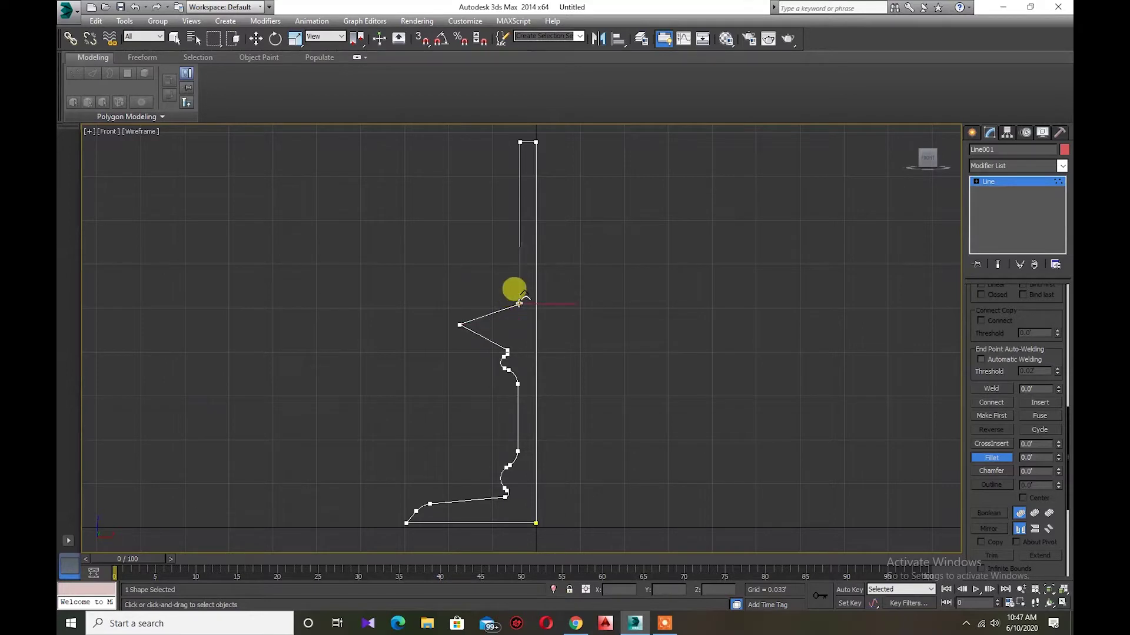
pyautogui.moveTo(463, 325); pyautogui.dragTo(460, 281)
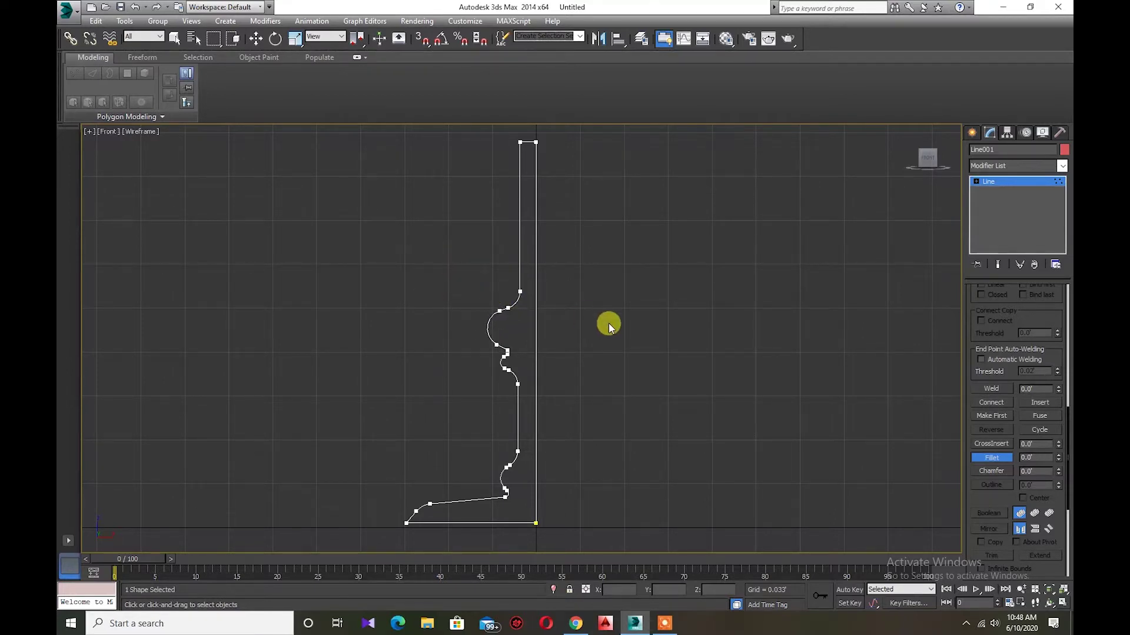
pyautogui.scroll(5, 948, 333)
pyautogui.scroll(-5, 941, 334)
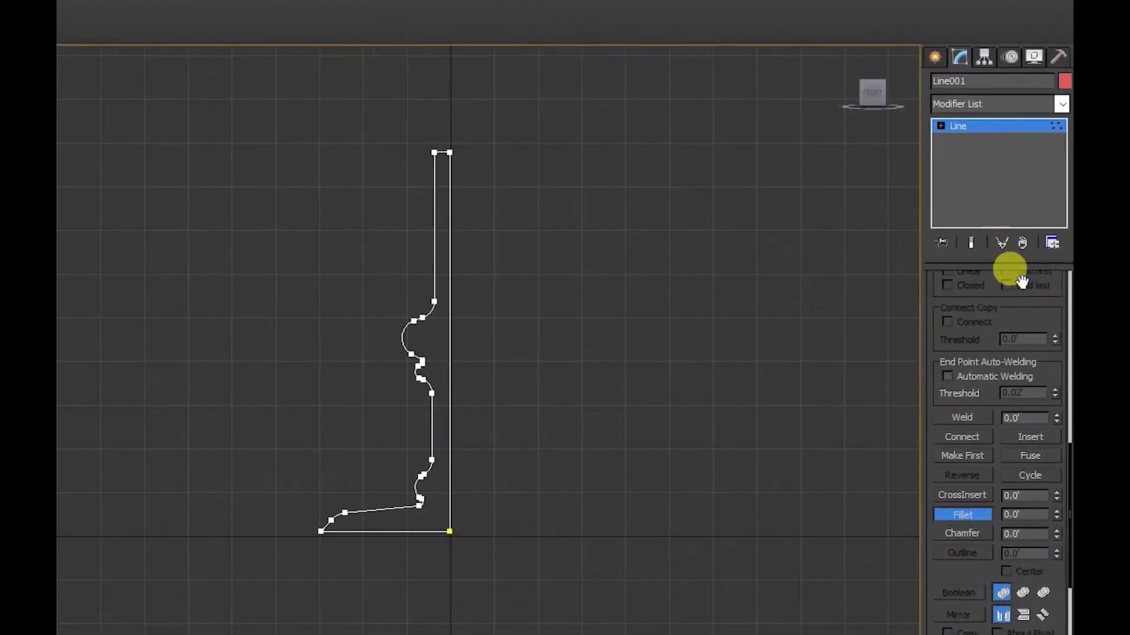
pyautogui.scroll(10, 1059, 501)
# Add a Lathe modifier to Line001 aligned to Max, and maximize the Perspective view.
pyautogui.click(1007, 343)
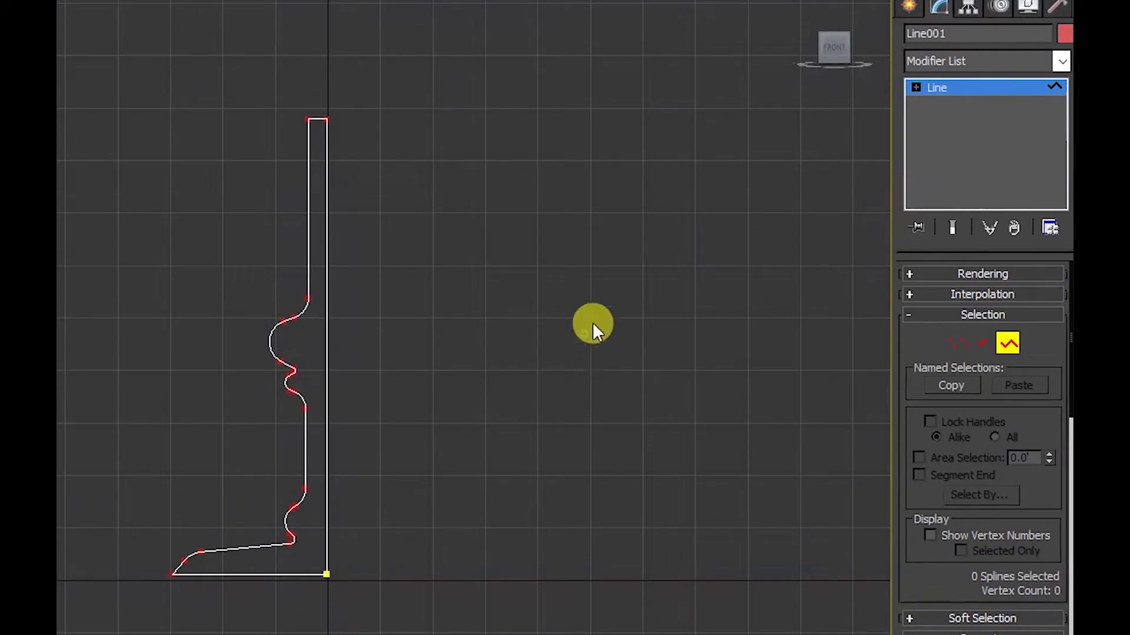
pyautogui.click(1057, 60)
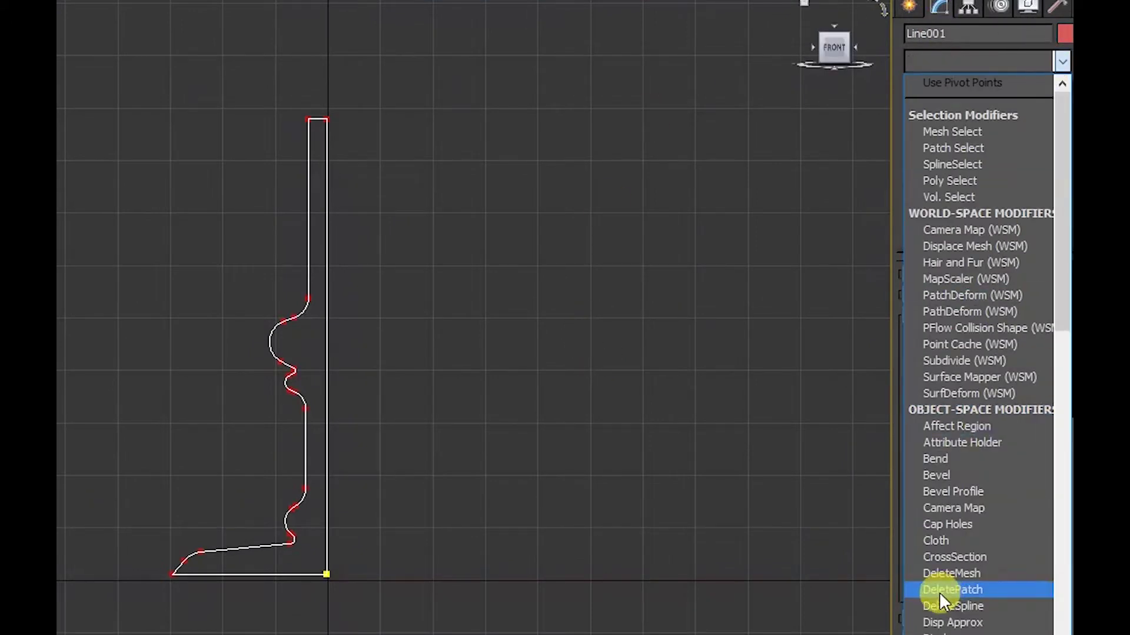
pyautogui.scroll(-15, 939, 591)
pyautogui.click(949, 80)
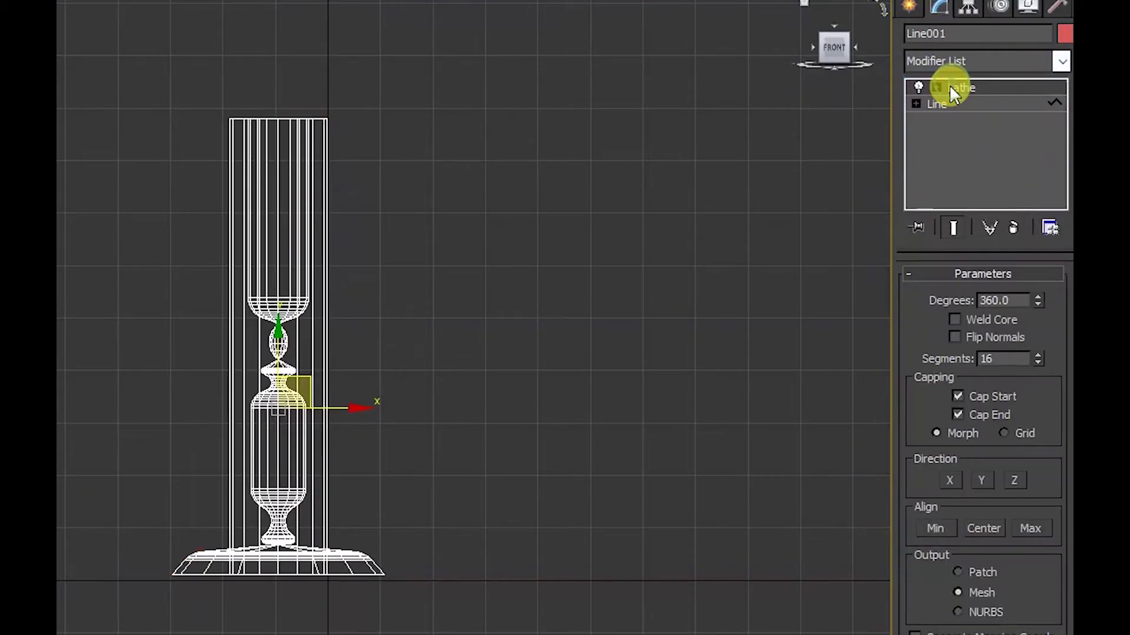
pyautogui.click(982, 529)
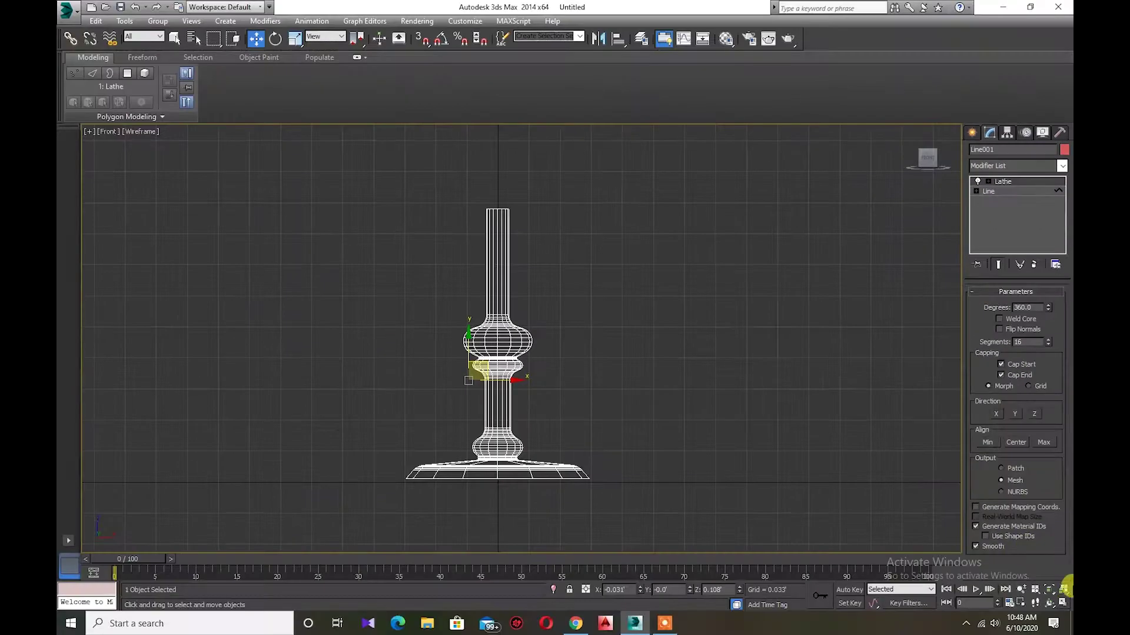
pyautogui.click(1063, 603)
pyautogui.scroll(-3, 843, 454)
pyautogui.scroll(1, 782, 460)
pyautogui.click(1063, 603)
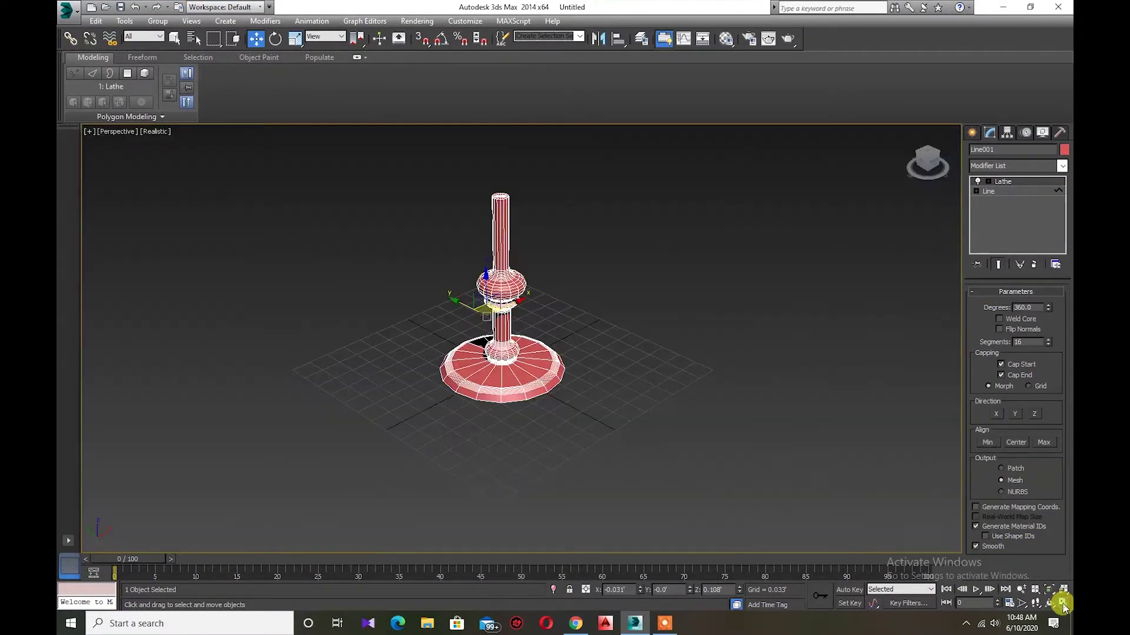
# Orbit the Perspective view and select the lathed lamp body.
pyautogui.keyDown('alt'); pyautogui.moveTo(584, 334); pyautogui.dragTo(574, 294, button='middle'); pyautogui.keyUp('alt')
pyautogui.click(565, 305)
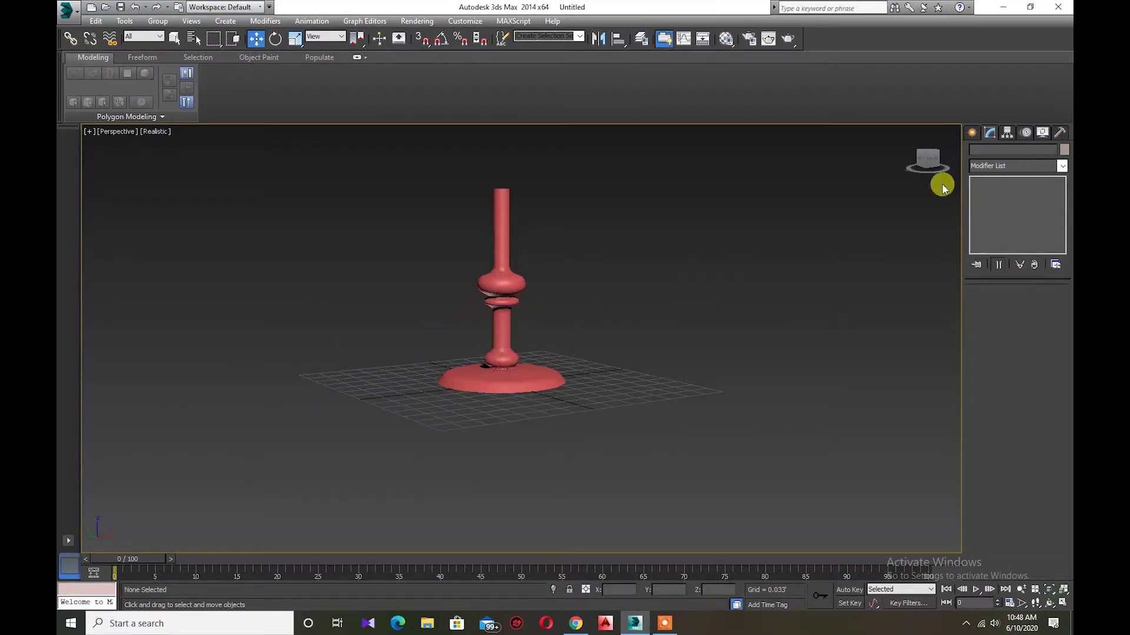
pyautogui.scroll(2, 567, 317)
pyautogui.click(520, 379)
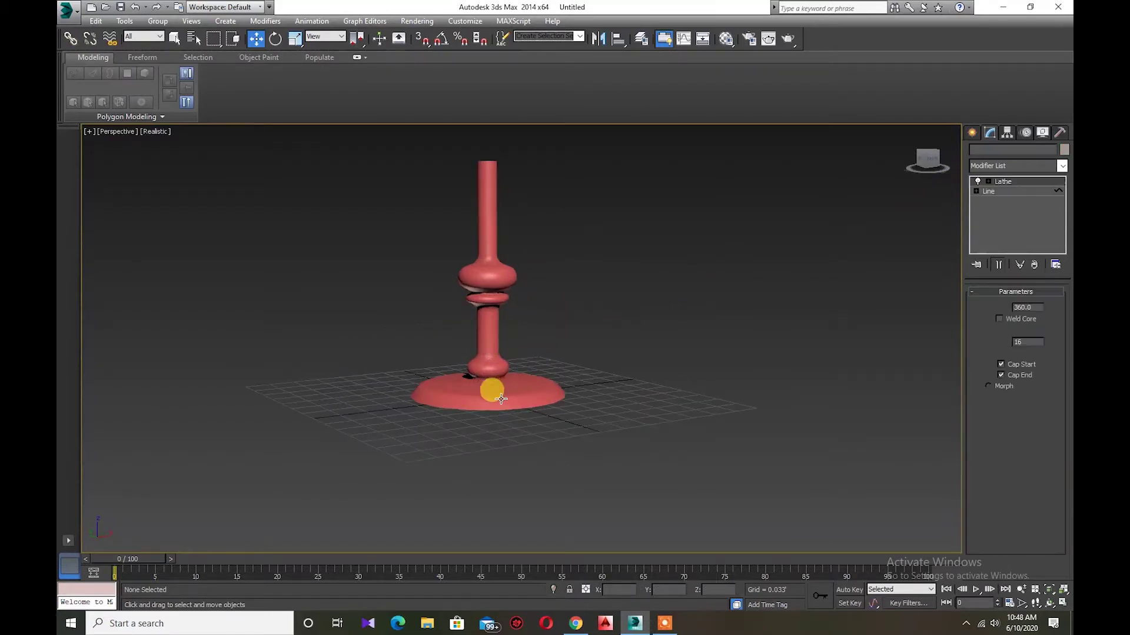
pyautogui.click(635, 323)
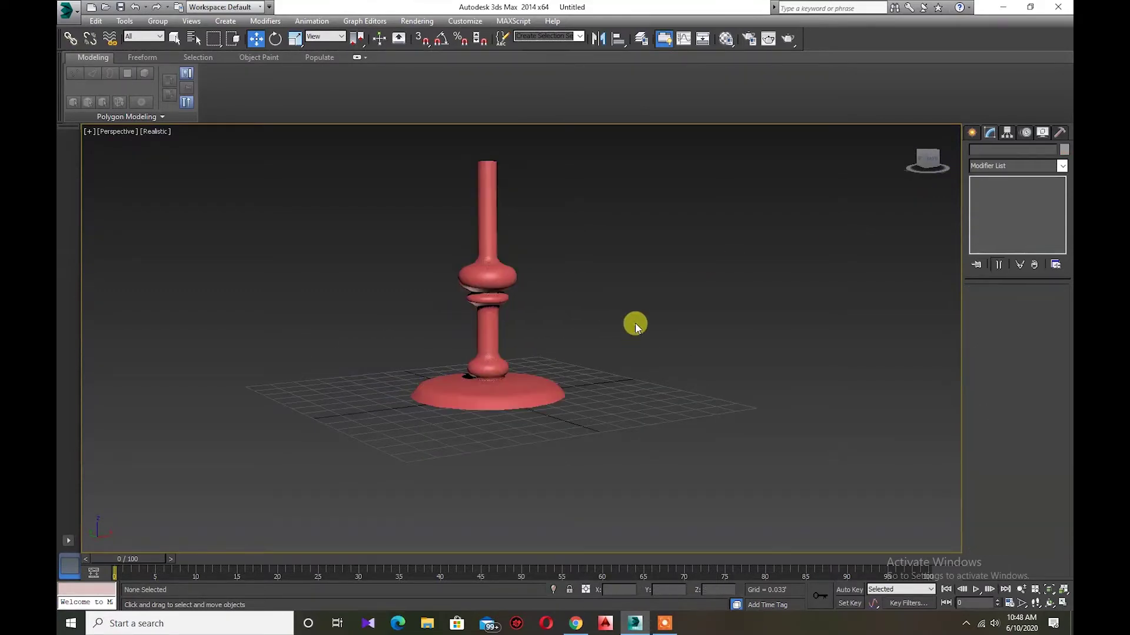
pyautogui.click(510, 381)
# Move the two bulge-top profile vertices slightly down, then return to the Lathe result.
pyautogui.click(988, 191)
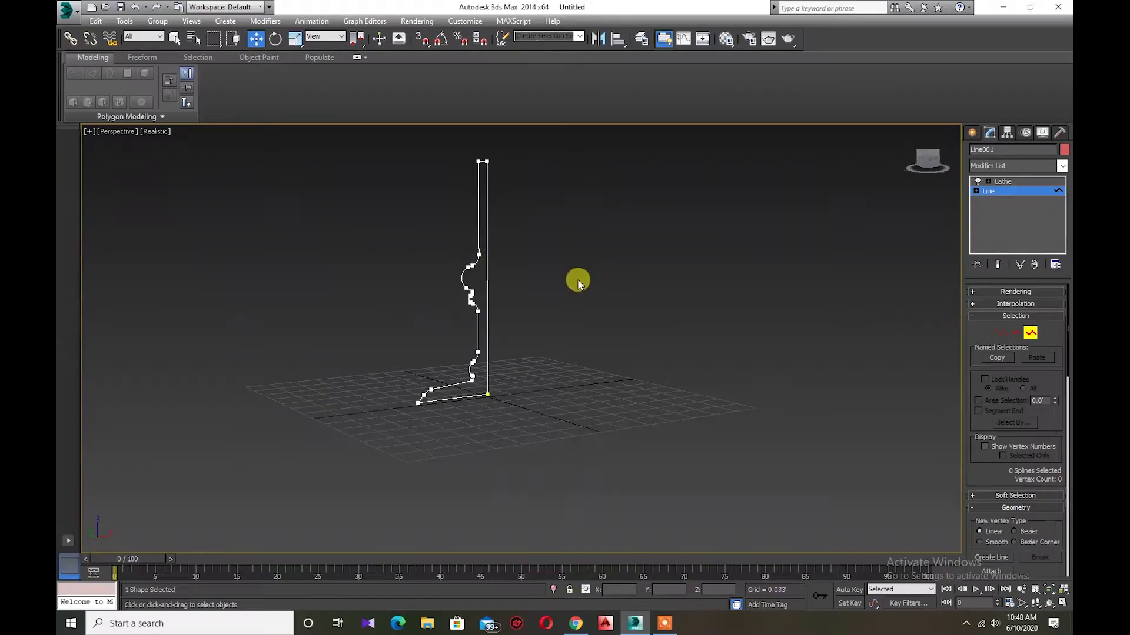
pyautogui.scroll(2, 470, 249)
pyautogui.click(471, 244)
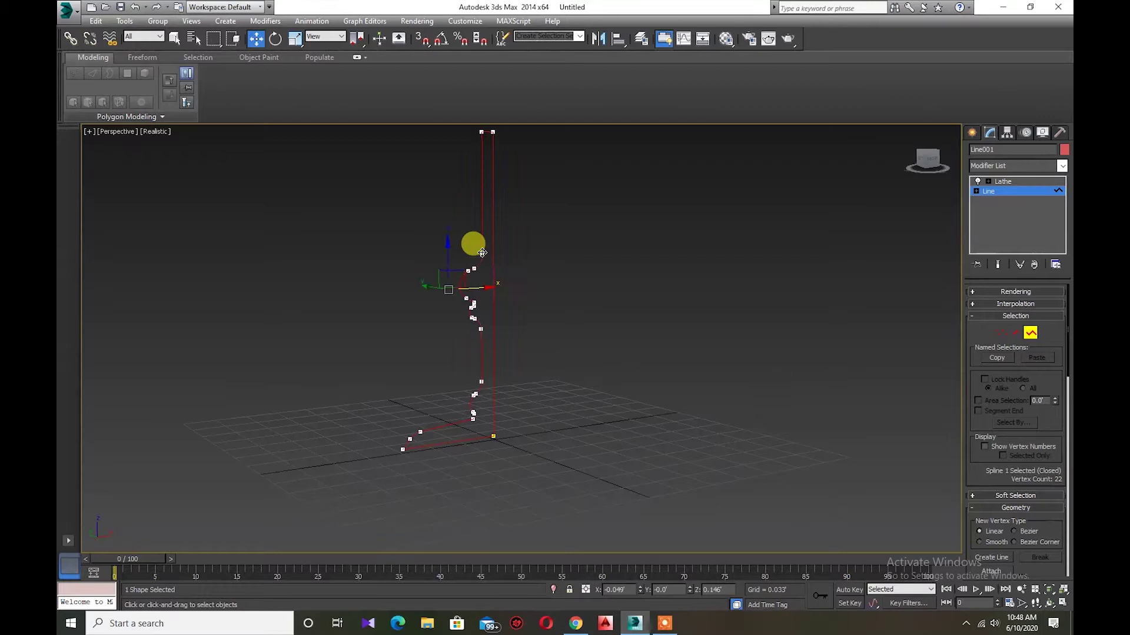
pyautogui.click(550, 246)
pyautogui.click(1000, 332)
pyautogui.keyDown('ctrl'); pyautogui.click(482, 254); pyautogui.keyUp('ctrl')
pyautogui.keyDown('ctrl'); pyautogui.click(482, 218); pyautogui.keyUp('ctrl')
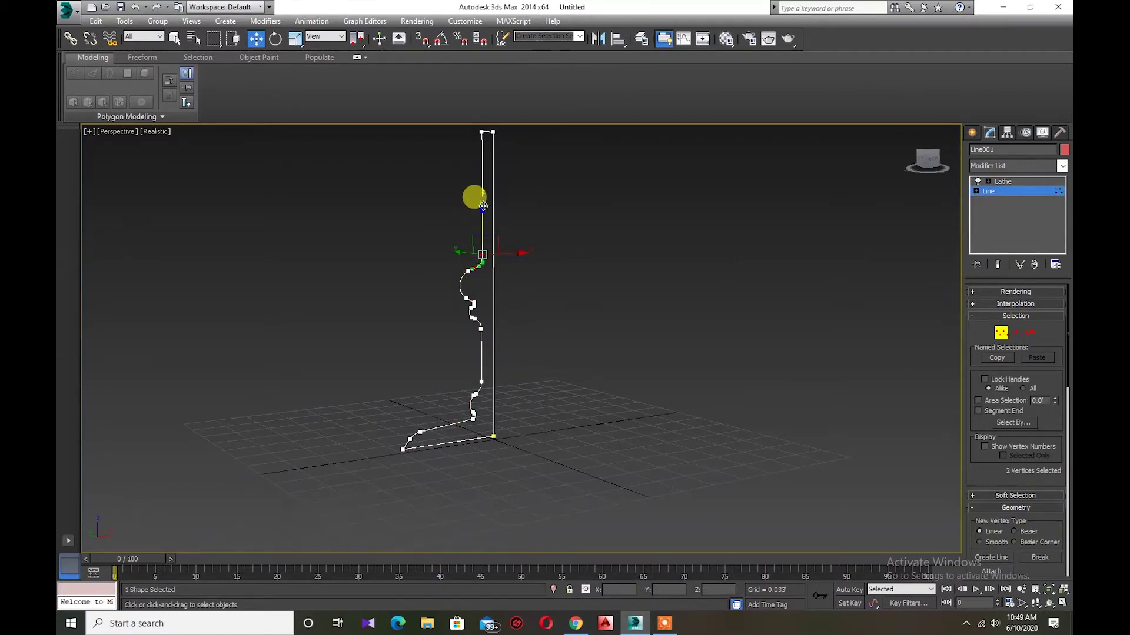
pyautogui.moveTo(483, 205)
pyautogui.mouseDown()
pyautogui.moveTo(484, 217)
pyautogui.moveTo(481, 201)
pyautogui.mouseUp()
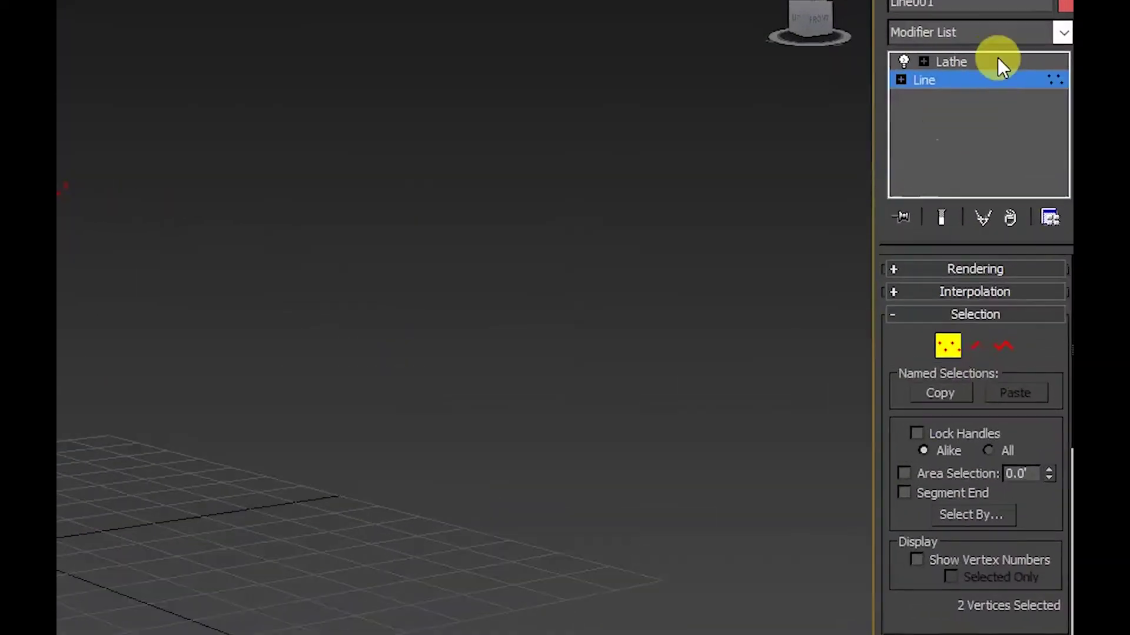
pyautogui.click(1000, 181)
pyautogui.click(700, 311)
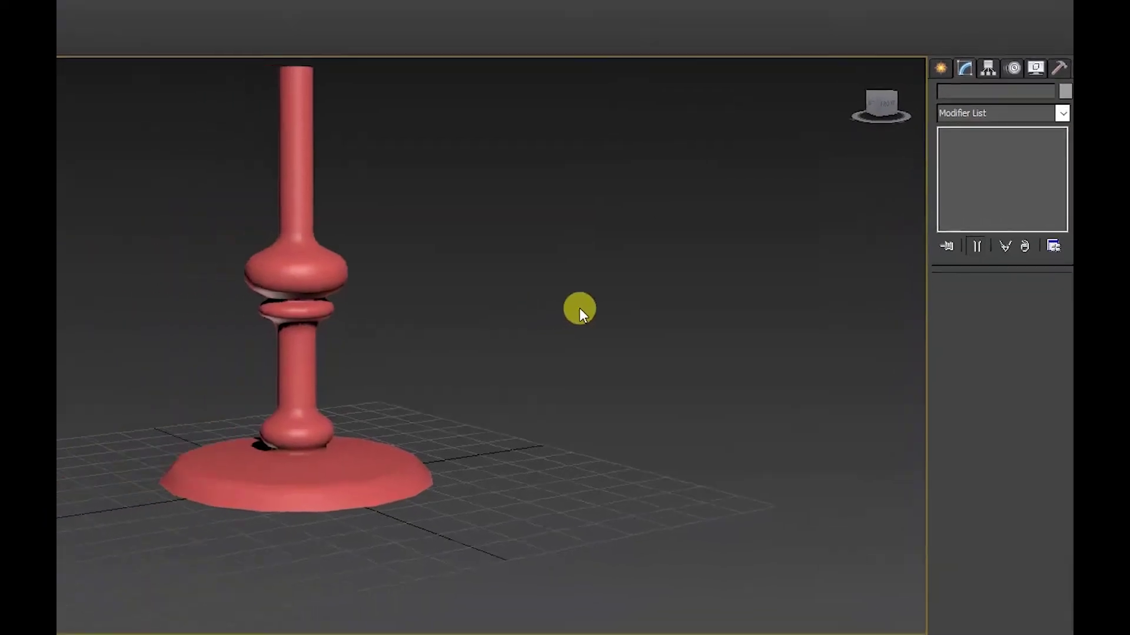
pyautogui.click(200, 300)
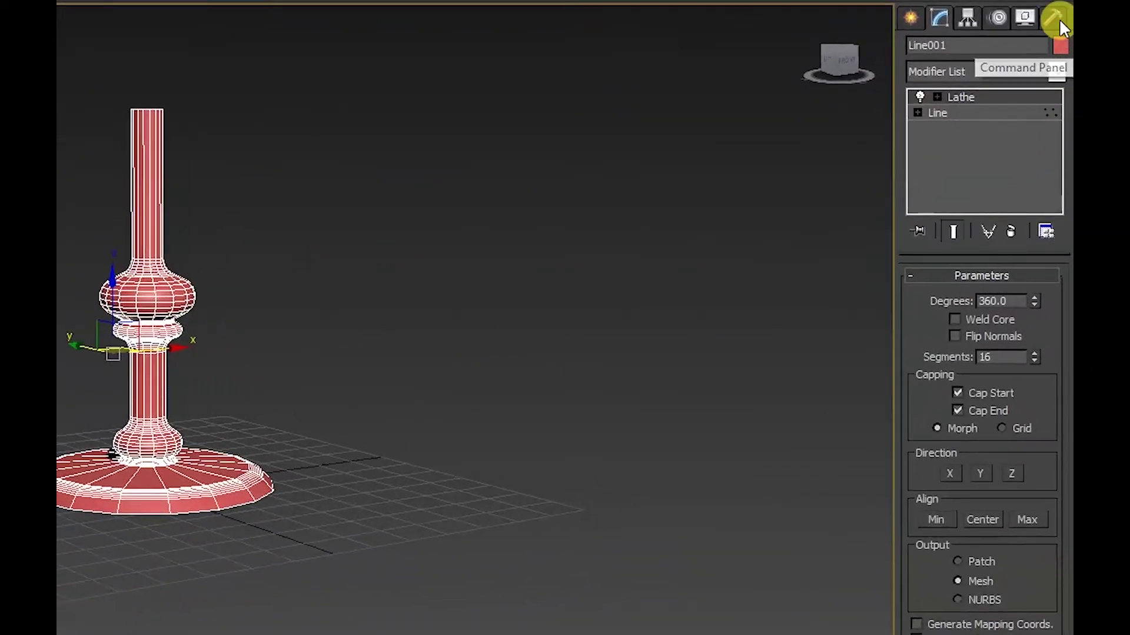
pyautogui.click(1061, 62)
# Create a darker red custom colour and apply it to the lathed lamp.
pyautogui.click(455, 338)
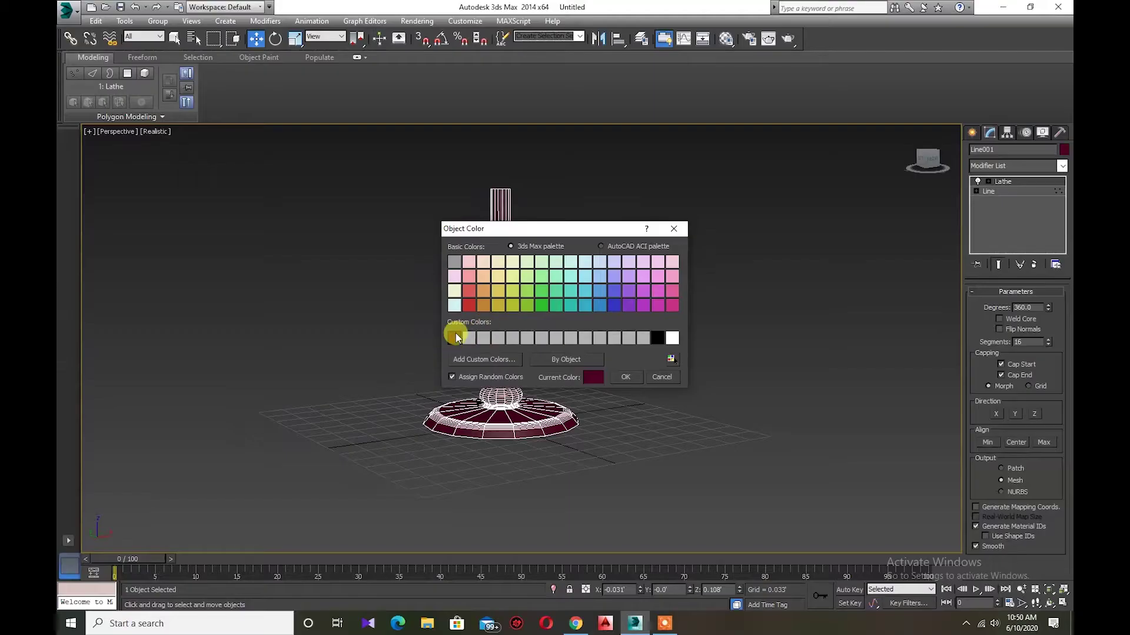
pyautogui.click(488, 360)
pyautogui.moveTo(566, 122)
pyautogui.mouseDown()
pyautogui.moveTo(545, 129)
pyautogui.moveTo(547, 182)
pyautogui.moveTo(561, 115)
pyautogui.mouseUp()
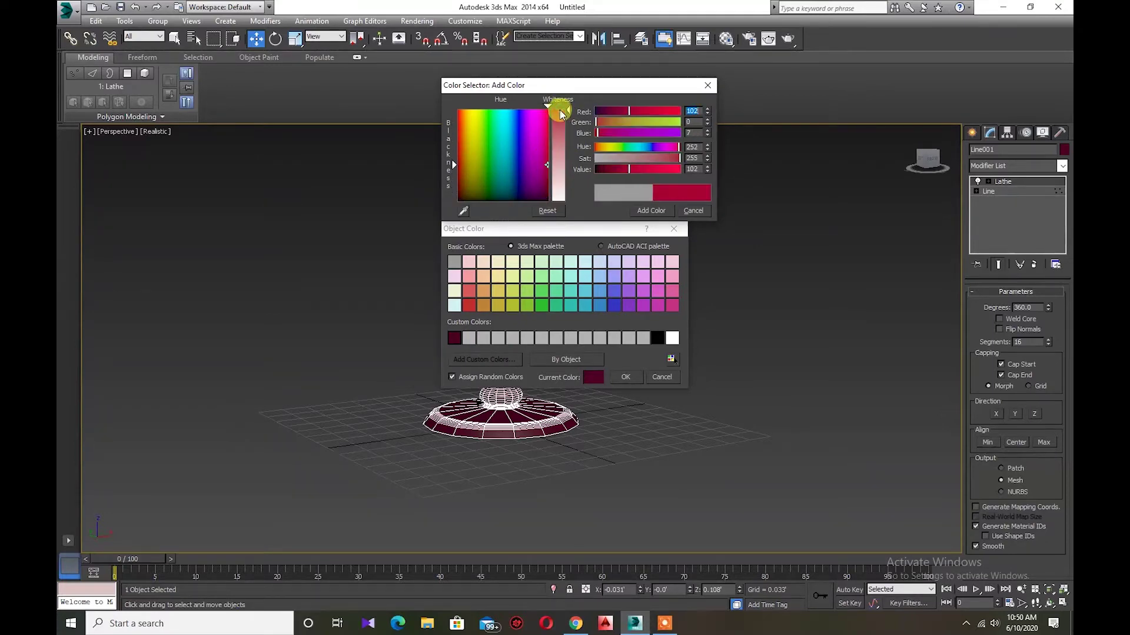
pyautogui.moveTo(613, 169); pyautogui.dragTo(608, 170)
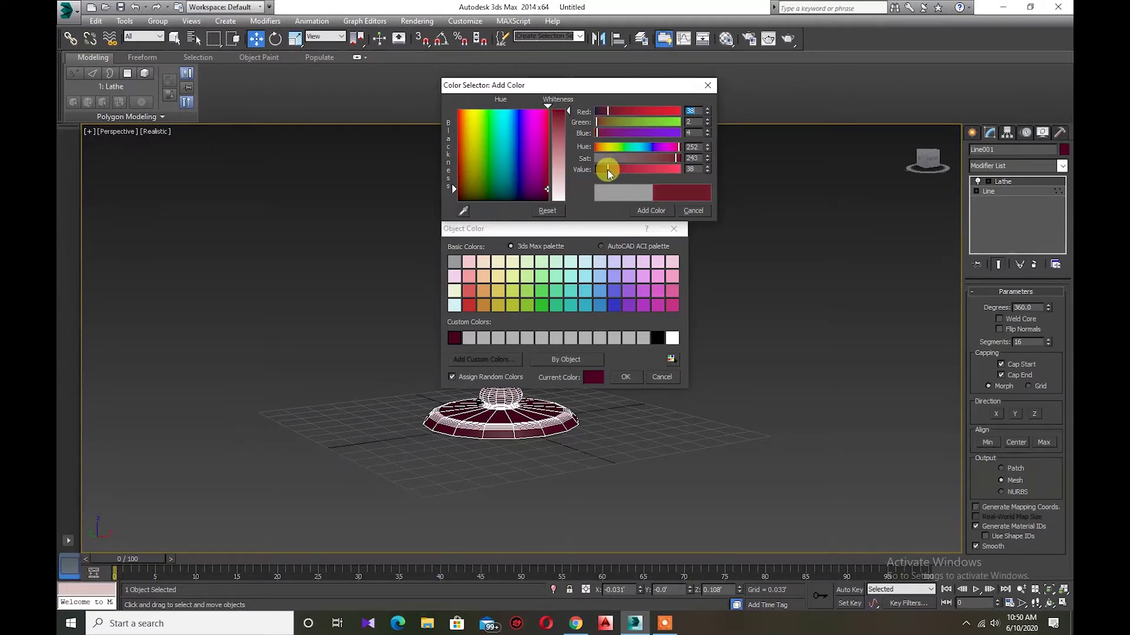
pyautogui.click(658, 213)
pyautogui.click(623, 383)
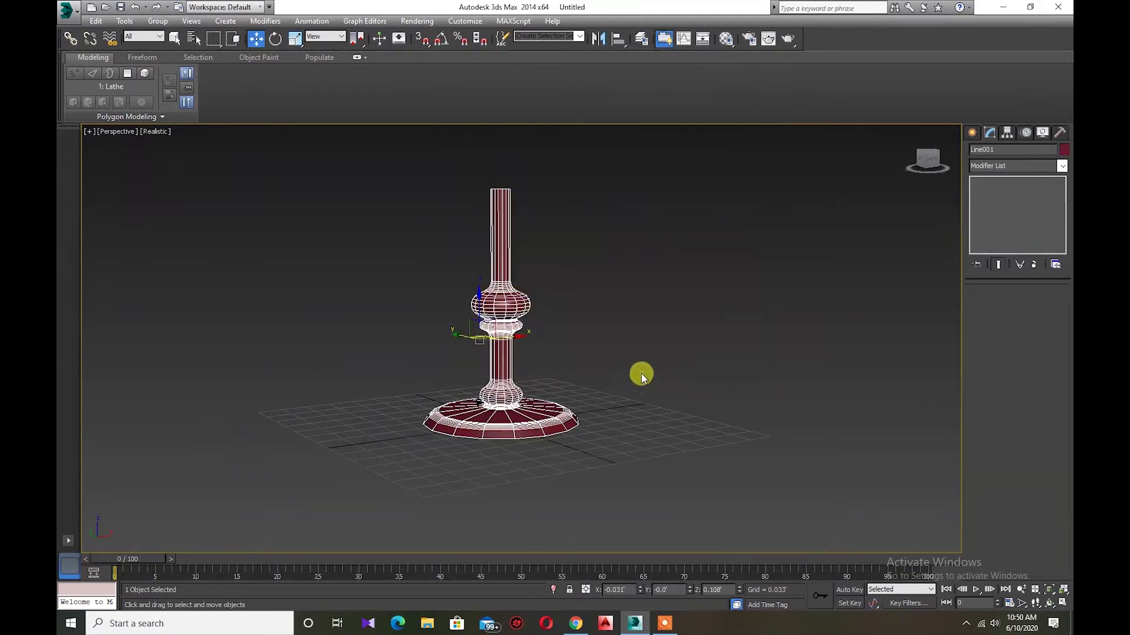
pyautogui.click(623, 339)
# Select the lathed lamp and check the smoothness of its 104 Lathe segments.
pyautogui.click(519, 419)
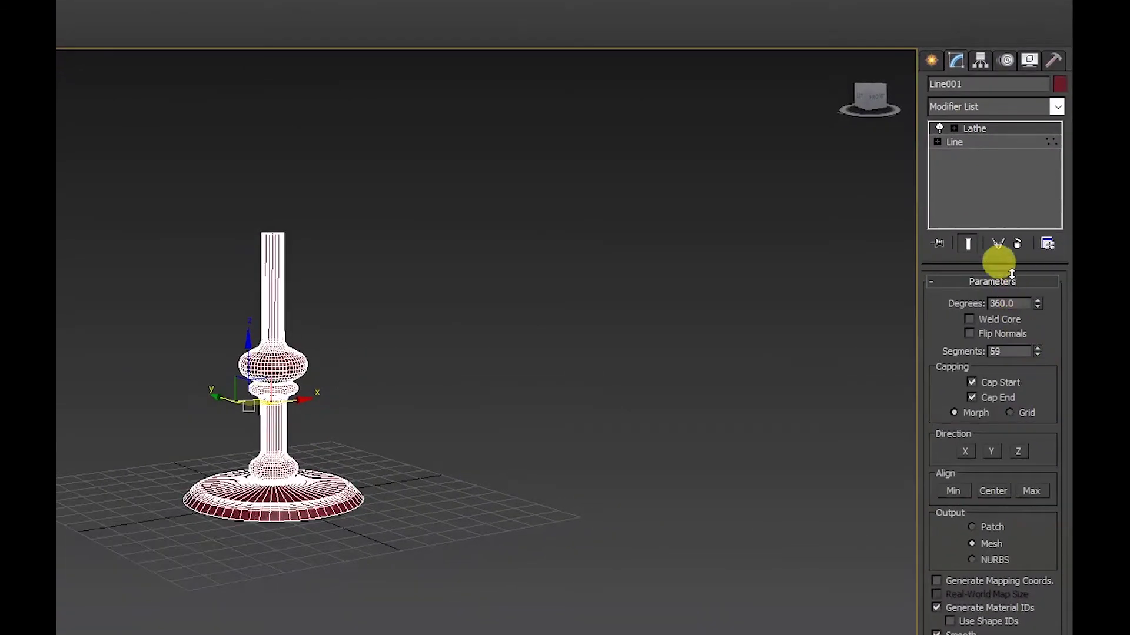
pyautogui.click(661, 359)
pyautogui.scroll(2, 494, 462)
pyautogui.scroll(-3, 493, 447)
pyautogui.scroll(-4, 493, 441)
pyautogui.click(515, 451)
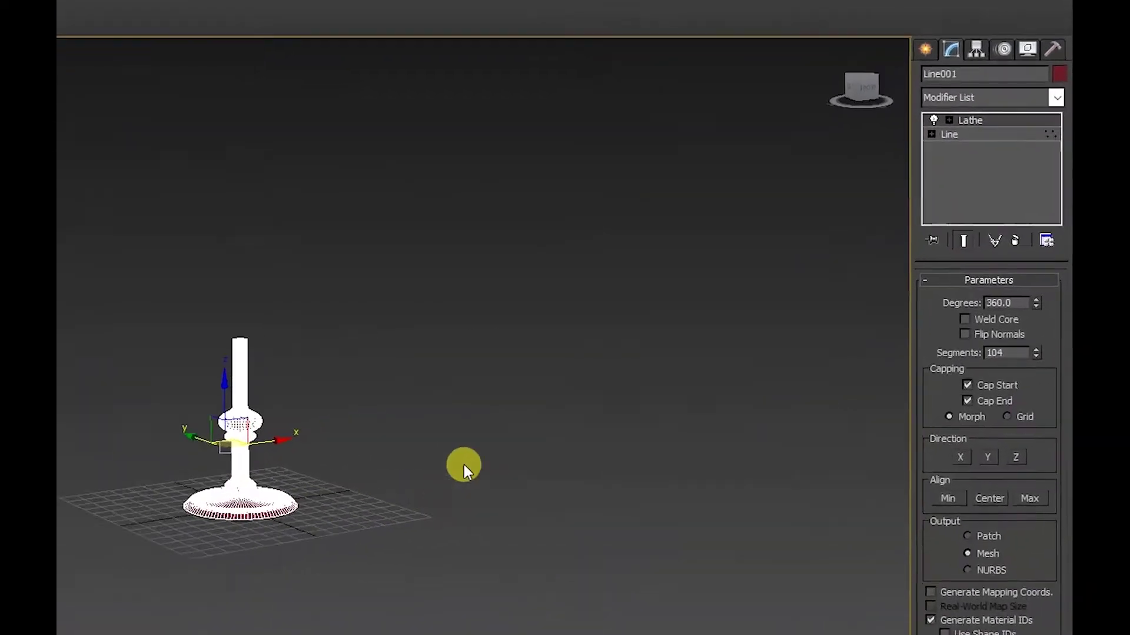
# Inspect the profile's foot vertices in the four-view layout, then return to Lathe in a maximized Perspective view.
pyautogui.click(989, 191)
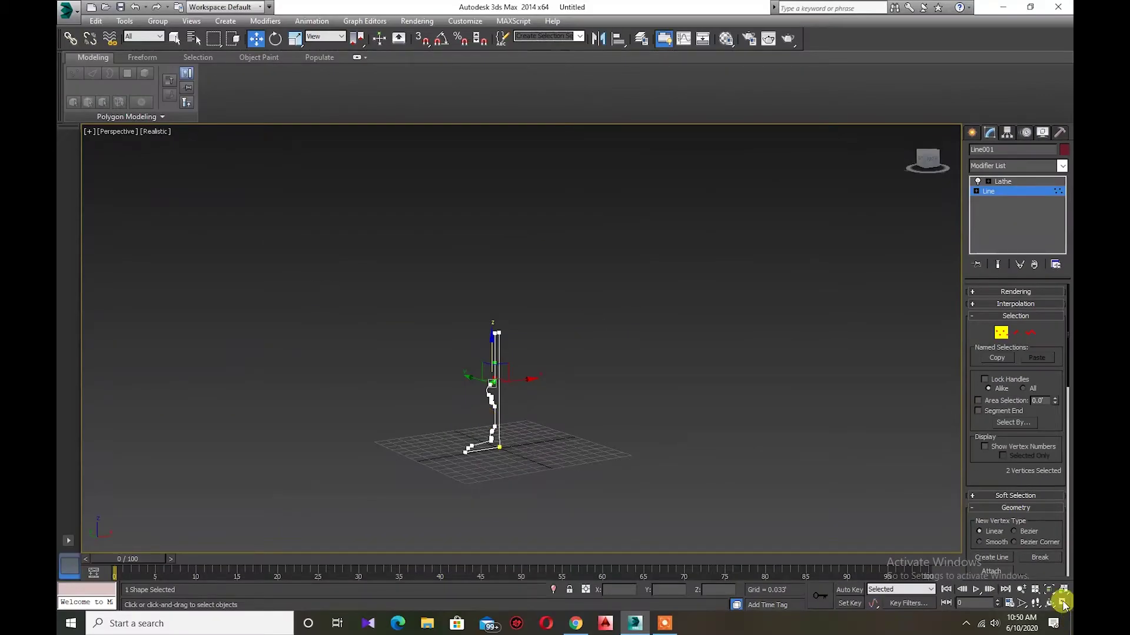
pyautogui.hotkey('alt', 'w')
pyautogui.scroll(3, 735, 294)
pyautogui.moveTo(616, 281)
pyautogui.mouseDown()
pyautogui.moveTo(652, 306)
pyautogui.moveTo(667, 296)
pyautogui.mouseUp()
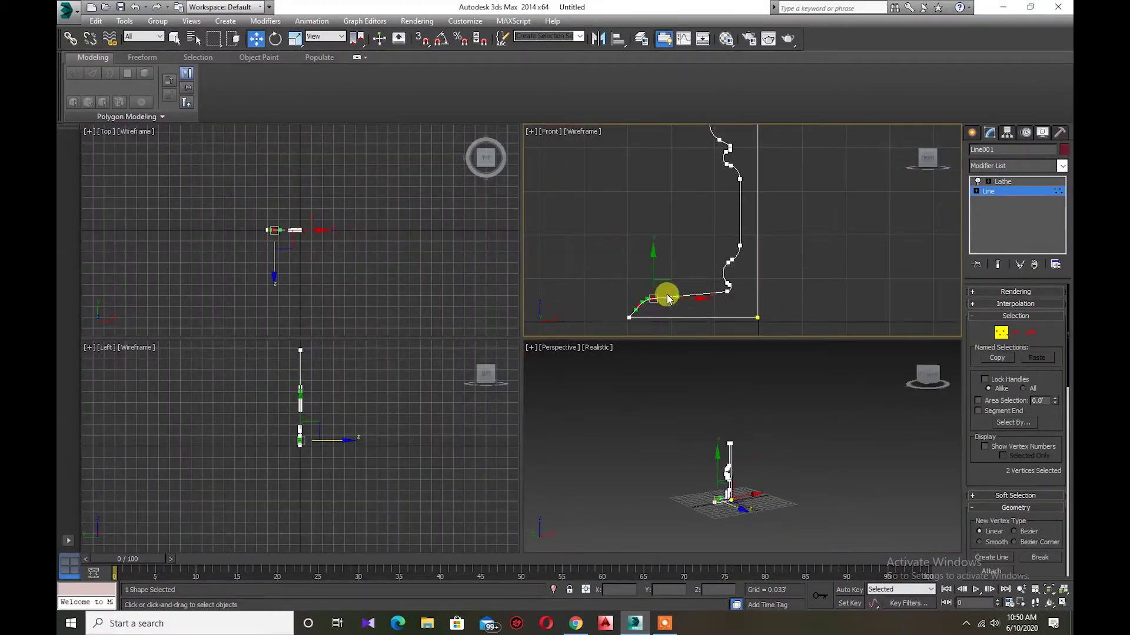
pyautogui.click(802, 289)
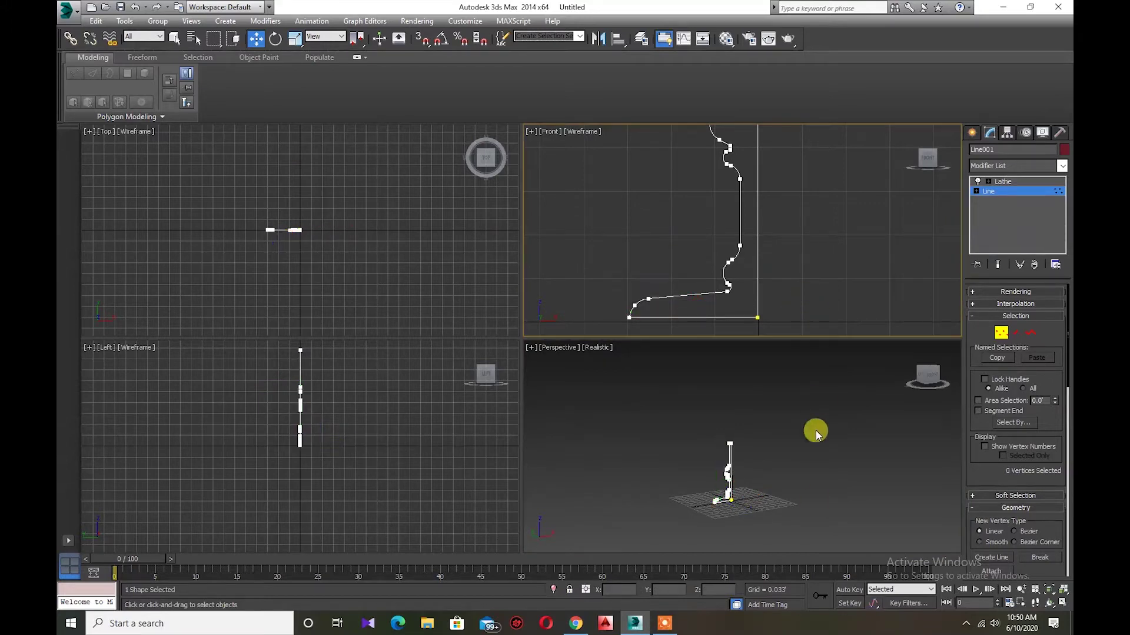
pyautogui.click(1002, 182)
pyautogui.click(879, 491)
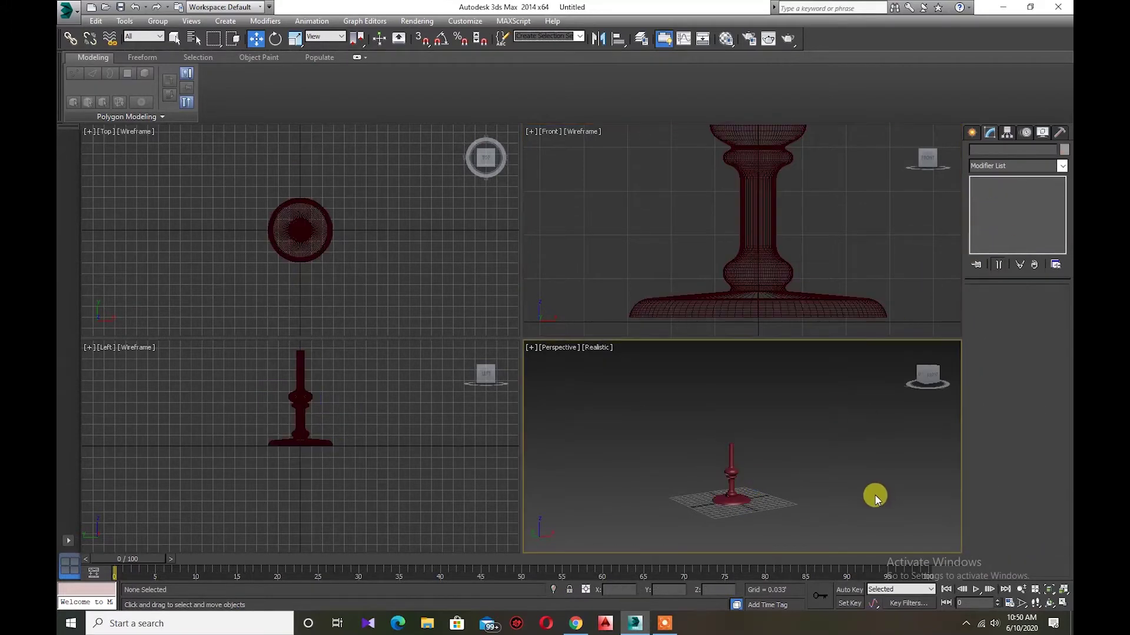
pyautogui.click(1063, 603)
pyautogui.scroll(3, 558, 434)
pyautogui.scroll(-2, 649, 376)
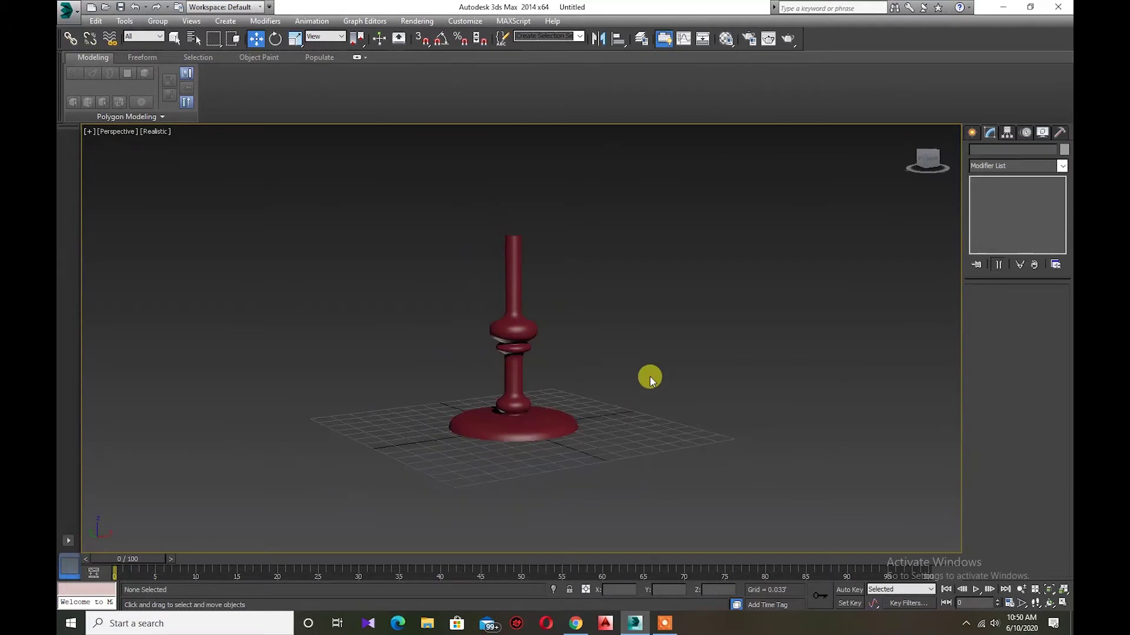
# Define a new, more saturated dark red custom colour and apply it to the lamp's base and stem.
pyautogui.click(512, 363)
pyautogui.click(1062, 131)
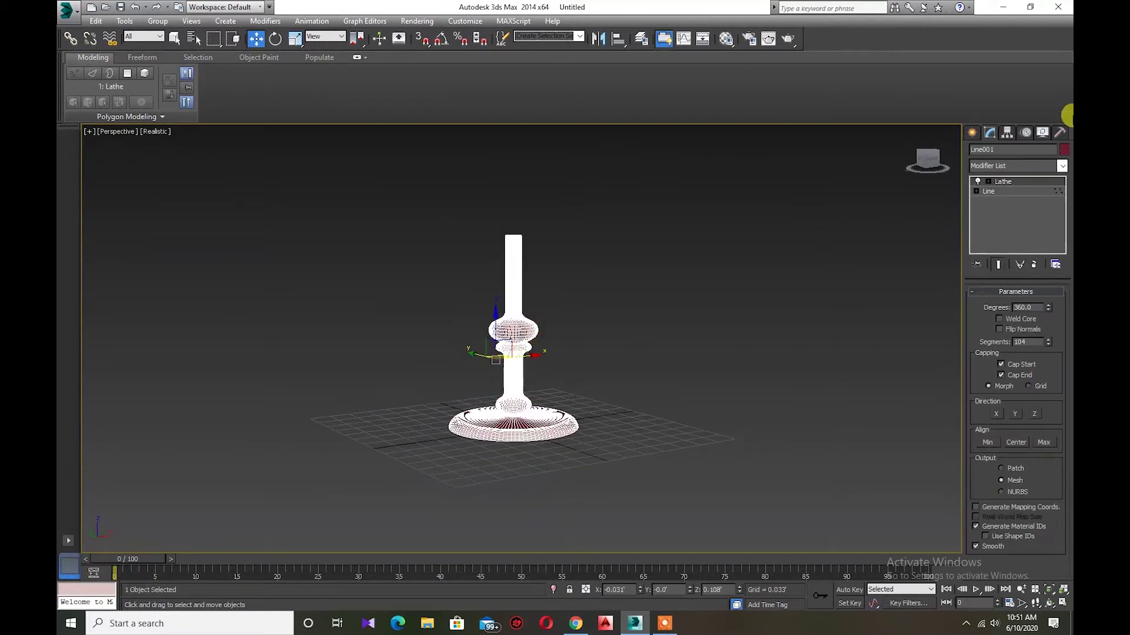
pyautogui.click(1065, 149)
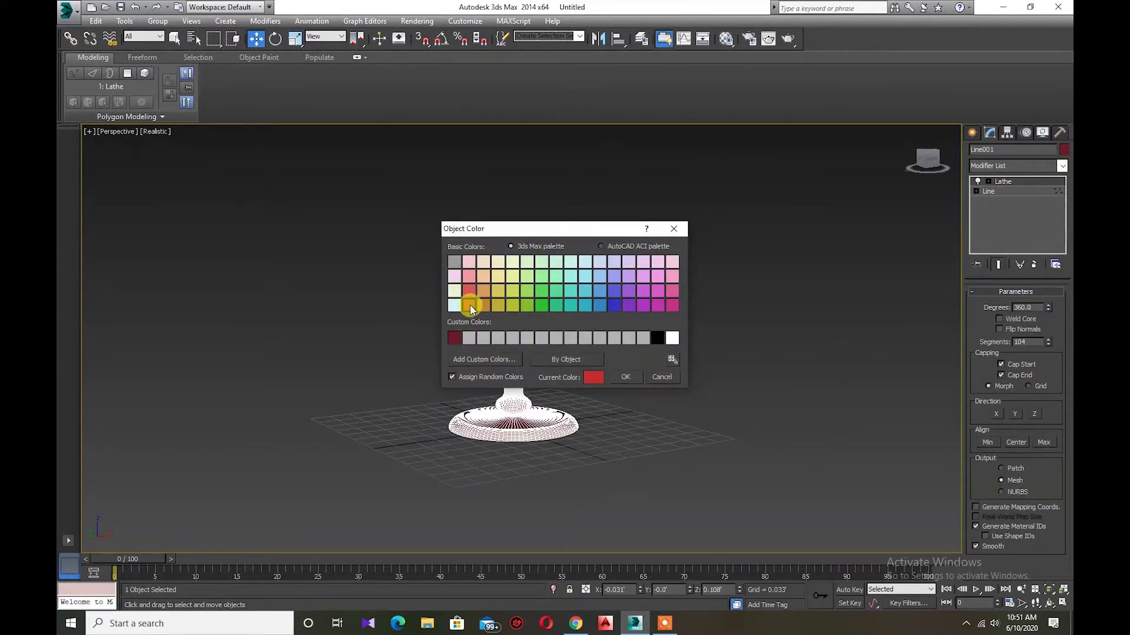
pyautogui.click(454, 338)
pyautogui.click(484, 359)
pyautogui.moveTo(545, 133)
pyautogui.mouseDown()
pyautogui.moveTo(546, 196)
pyautogui.moveTo(458, 162)
pyautogui.mouseUp()
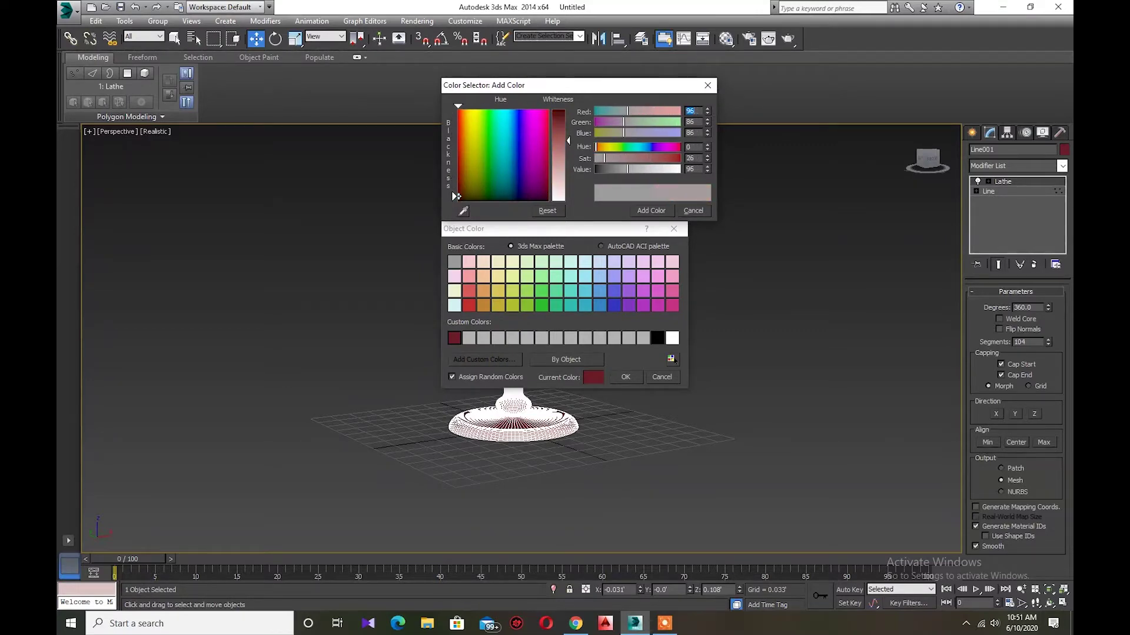
pyautogui.click(558, 118)
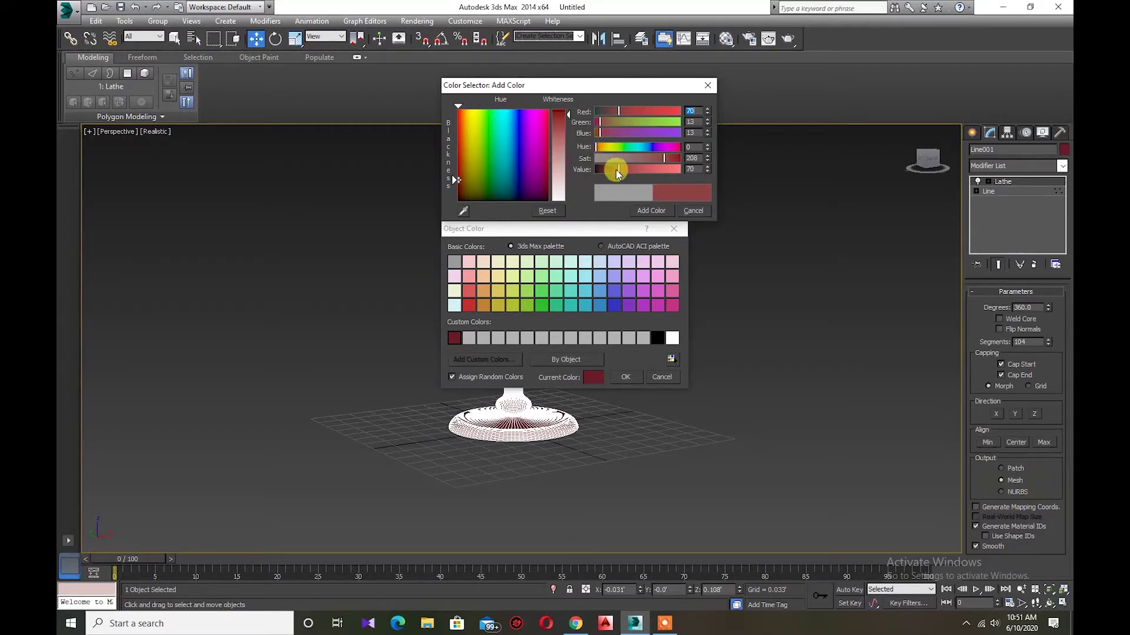
pyautogui.click(561, 110)
pyautogui.click(612, 169)
pyautogui.moveTo(613, 169); pyautogui.dragTo(611, 171)
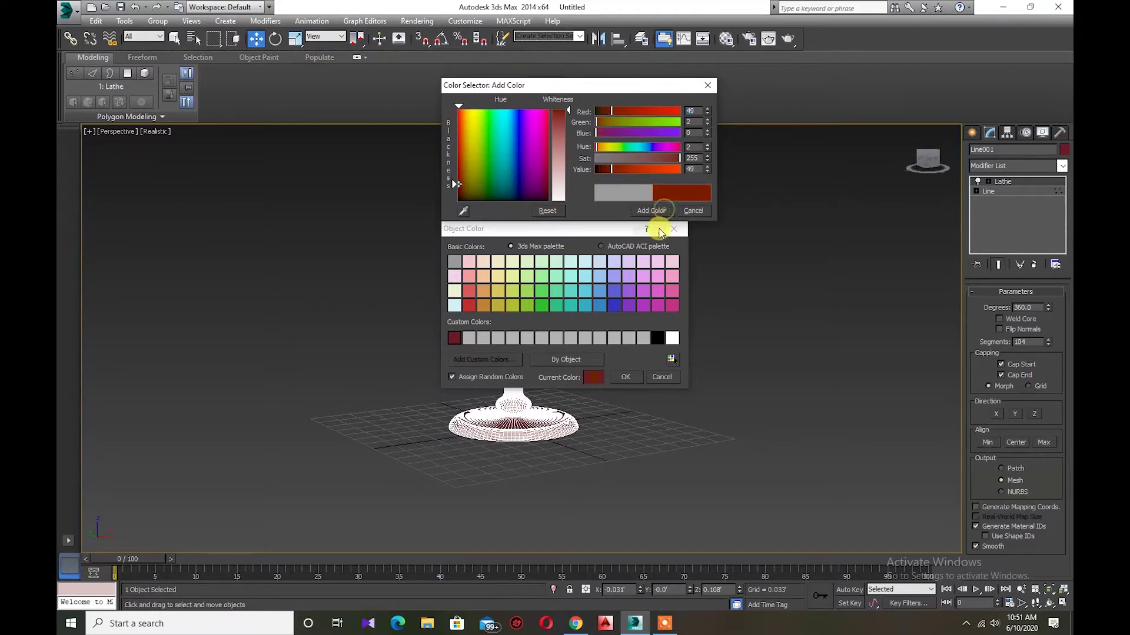
pyautogui.click(625, 377)
pyautogui.click(649, 340)
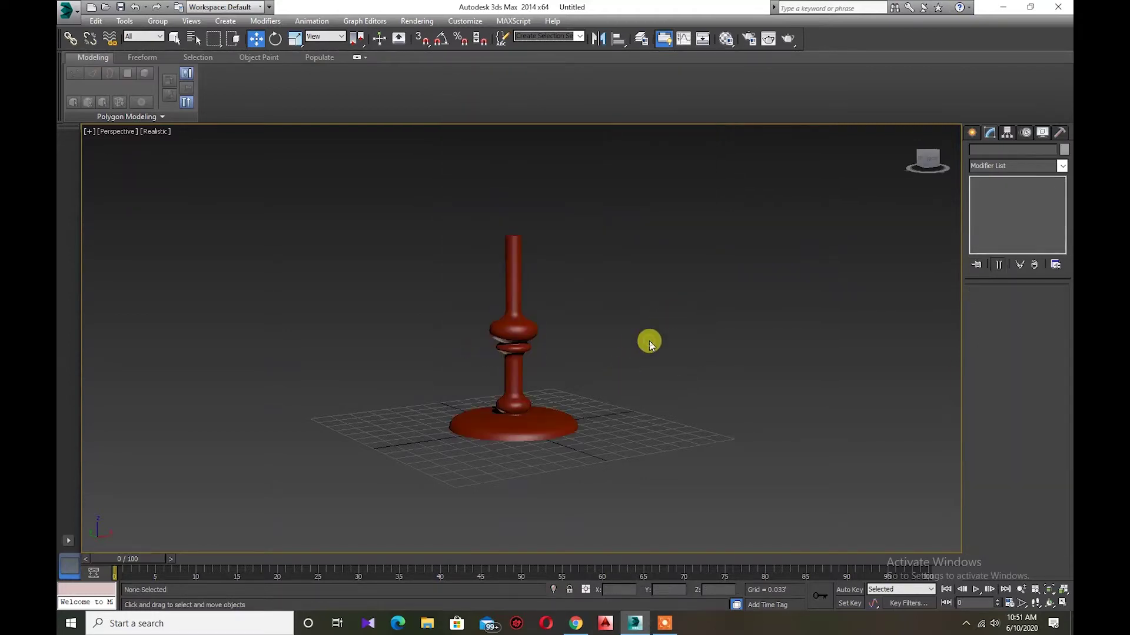
# Draw a cone around the stem in the Top view, with its height set and top radius tapered.
pyautogui.scroll(-2, 647, 340)
pyautogui.scroll(4, 641, 347)
pyautogui.scroll(-2, 639, 349)
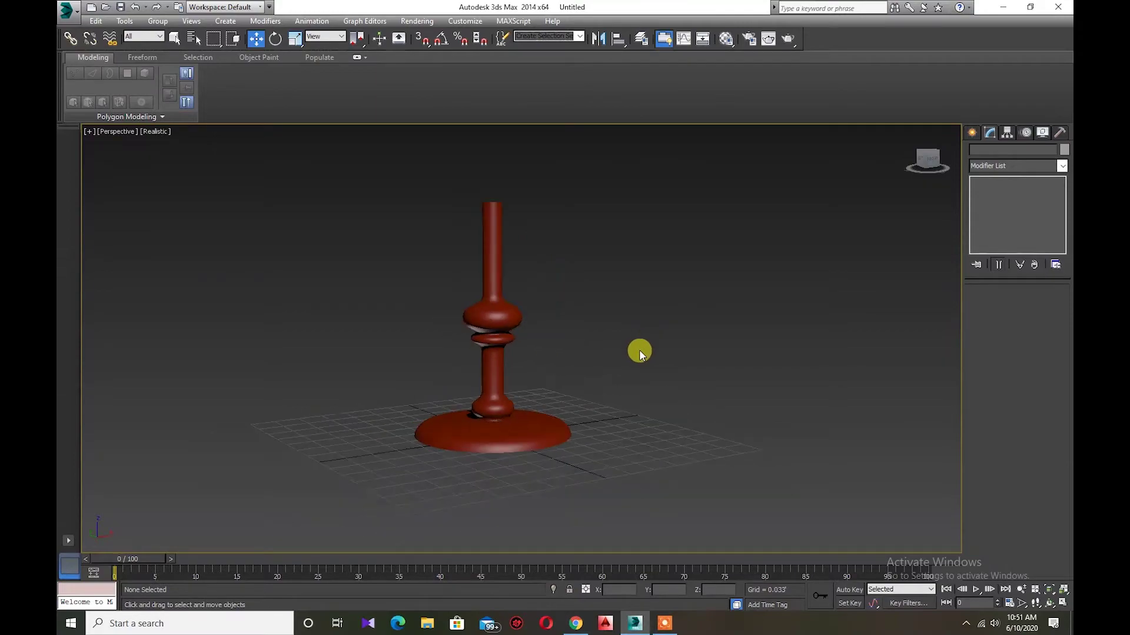
pyautogui.scroll(-1, 638, 346)
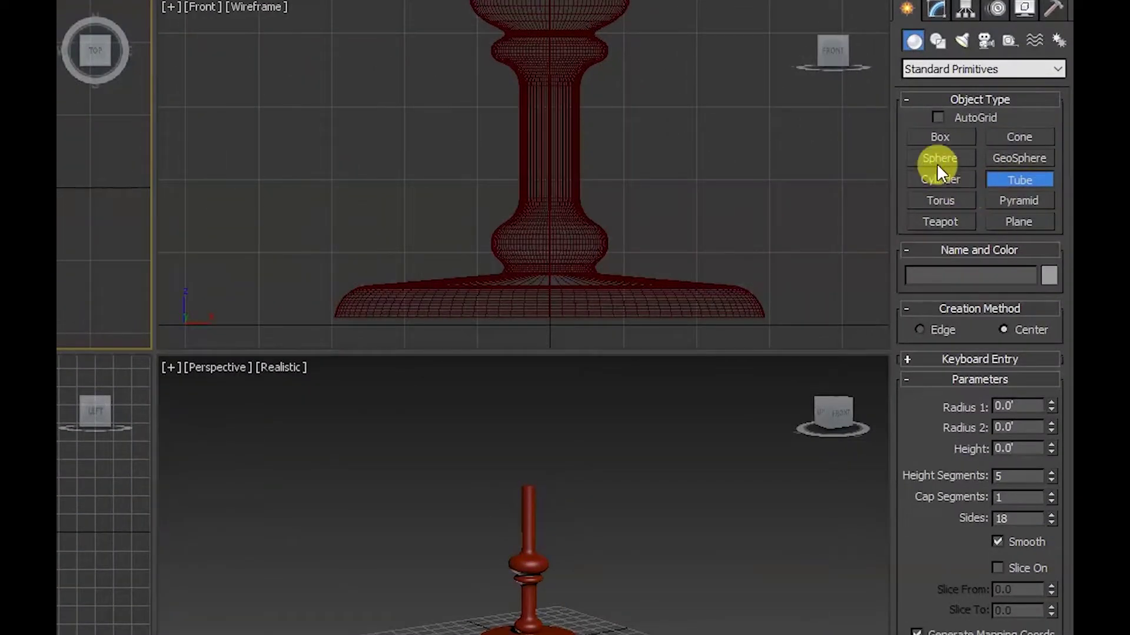
pyautogui.click(1011, 142)
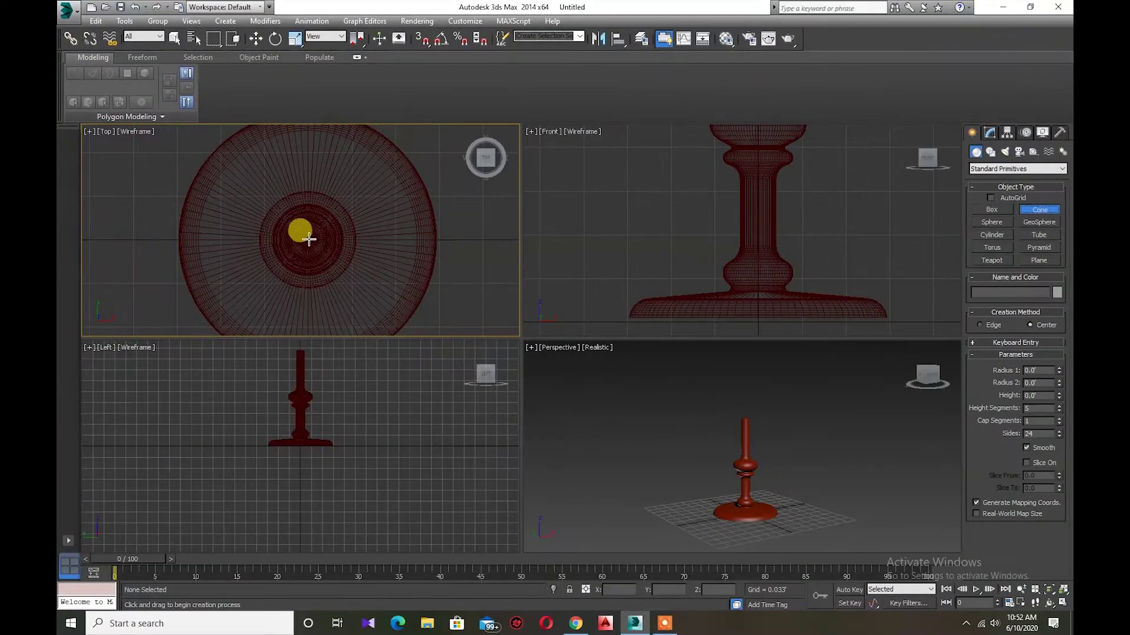
pyautogui.moveTo(308, 238)
pyautogui.keyDown('ctrl'); pyautogui.mouseDown()
pyautogui.moveTo(428, 315)
pyautogui.moveTo(413, 307)
pyautogui.mouseUp(); pyautogui.keyUp('ctrl')
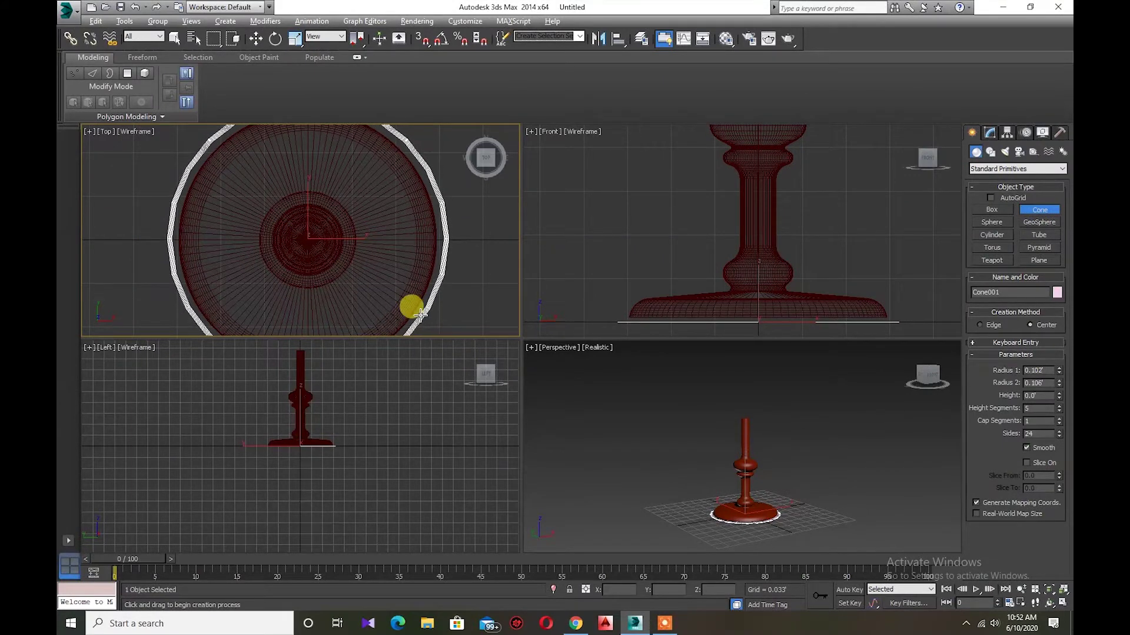
pyautogui.click(340, 106)
pyautogui.click(366, 146)
pyautogui.click(853, 477)
# Raise the cone along Z so it sits above the stem as a shade.
pyautogui.click(1064, 606)
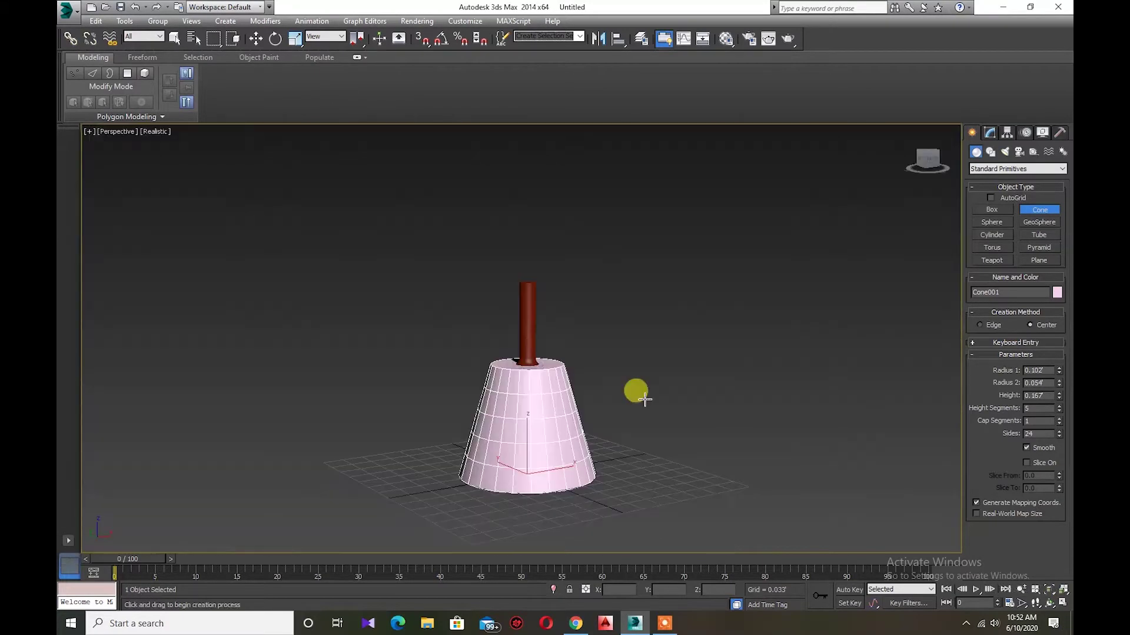
pyautogui.press('w')
pyautogui.moveTo(532, 414); pyautogui.dragTo(527, 272)
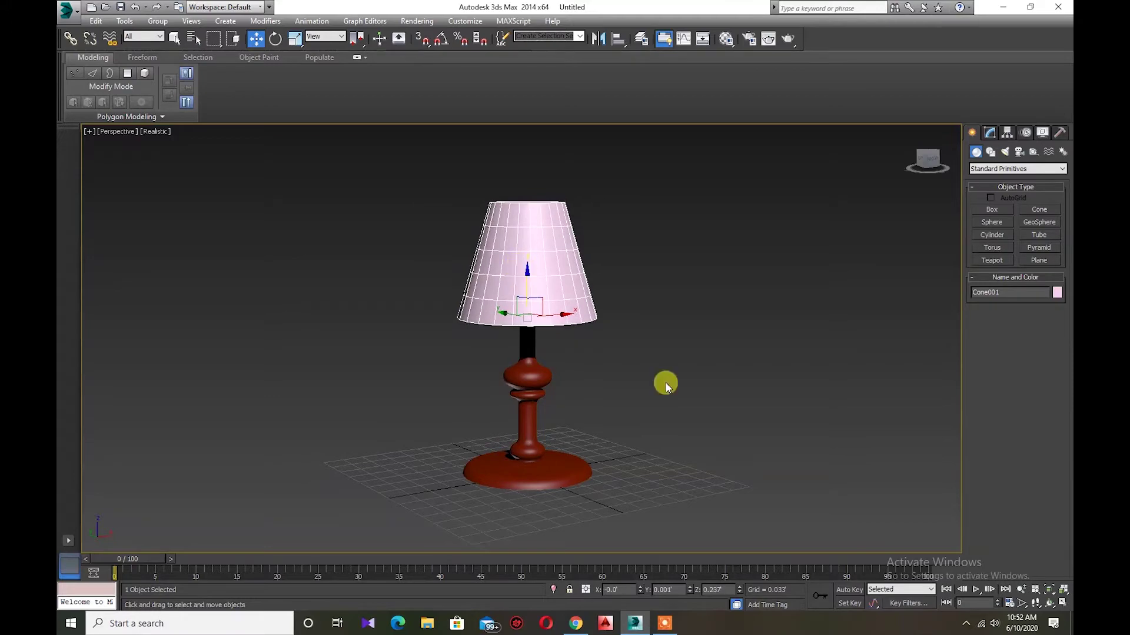
pyautogui.click(1062, 603)
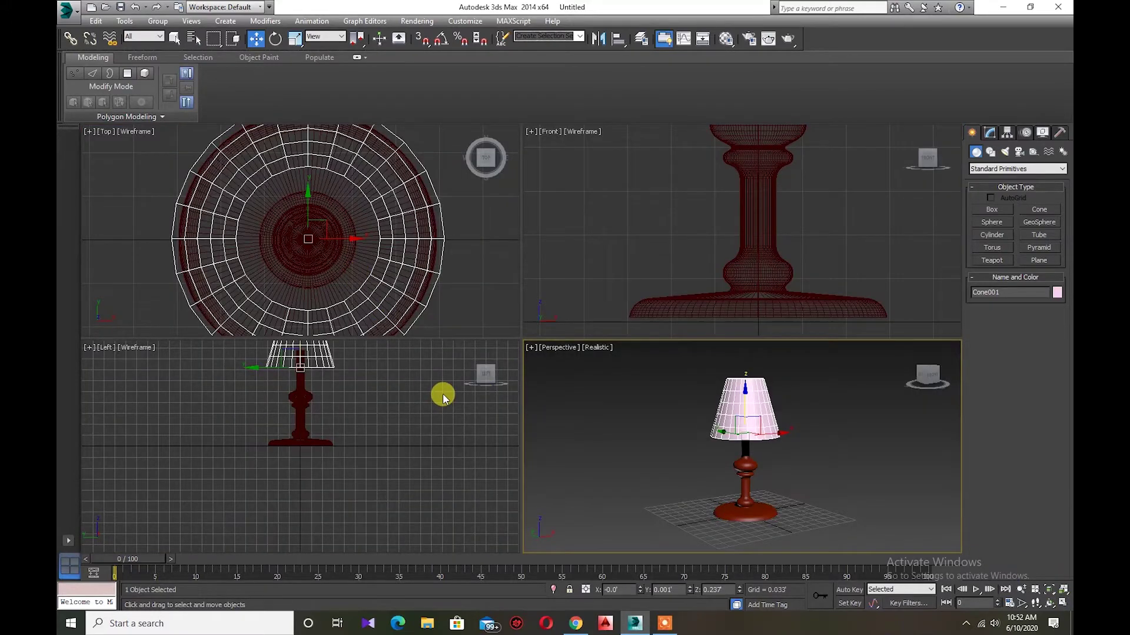
# Check Cone001's parameters: Radius 1 0.102, Radius 2 0.054, Height 0.167, 24 sides.
pyautogui.scroll(-2, 443, 406)
pyautogui.scroll(-2, 412, 435)
pyautogui.scroll(-1, 423, 455)
pyautogui.click(720, 501)
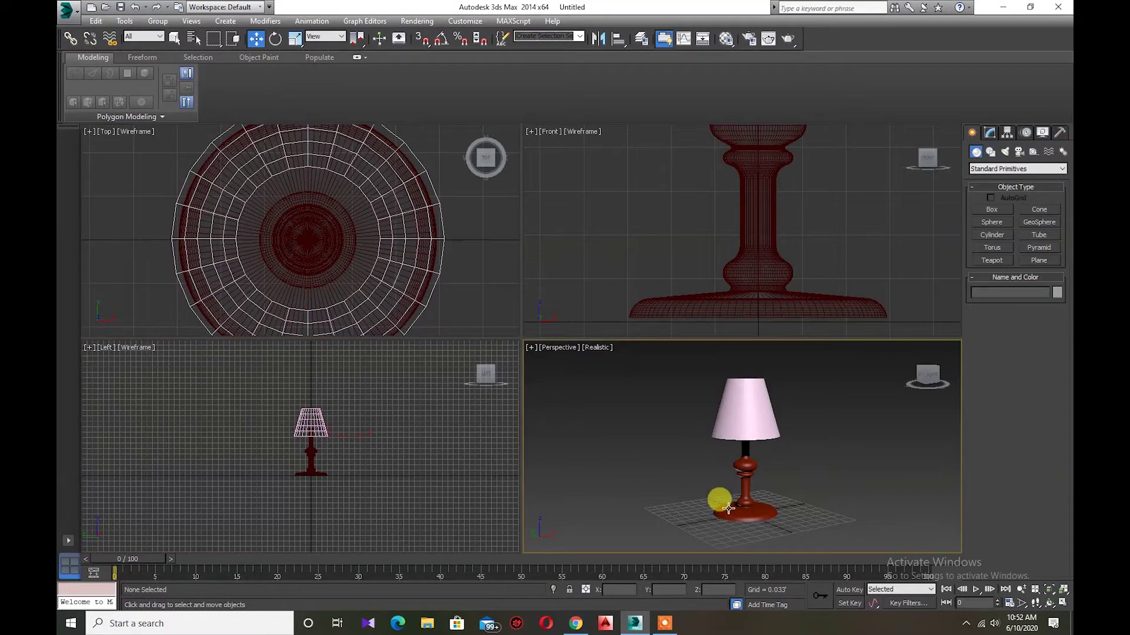
pyautogui.click(726, 415)
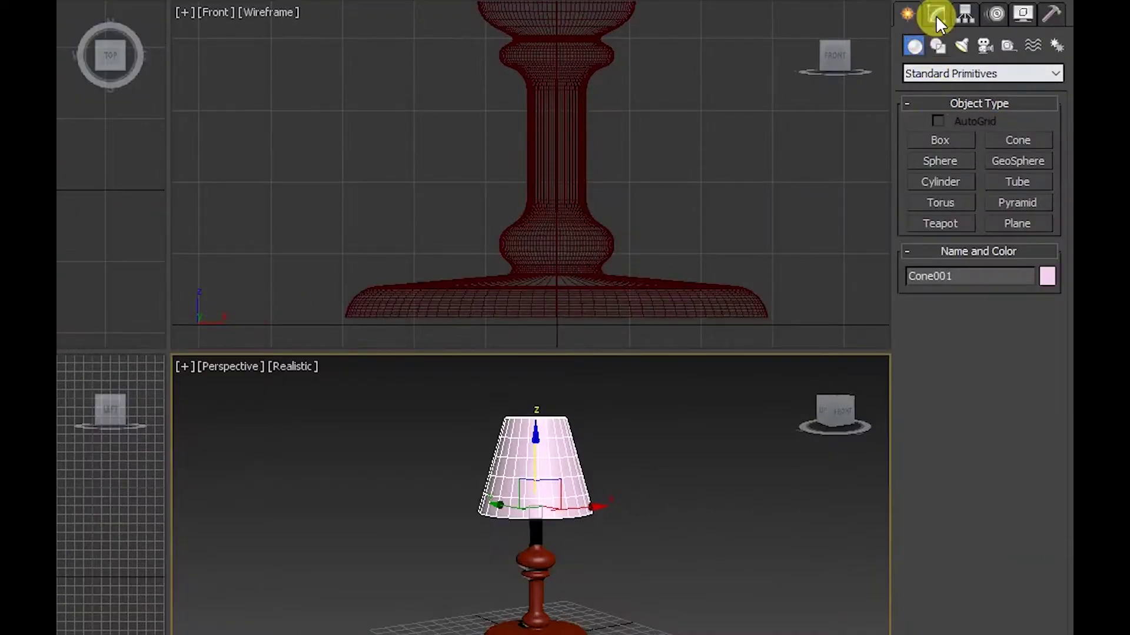
pyautogui.click(935, 15)
pyautogui.moveTo(1003, 362); pyautogui.dragTo(938, 373)
pyautogui.click(777, 542)
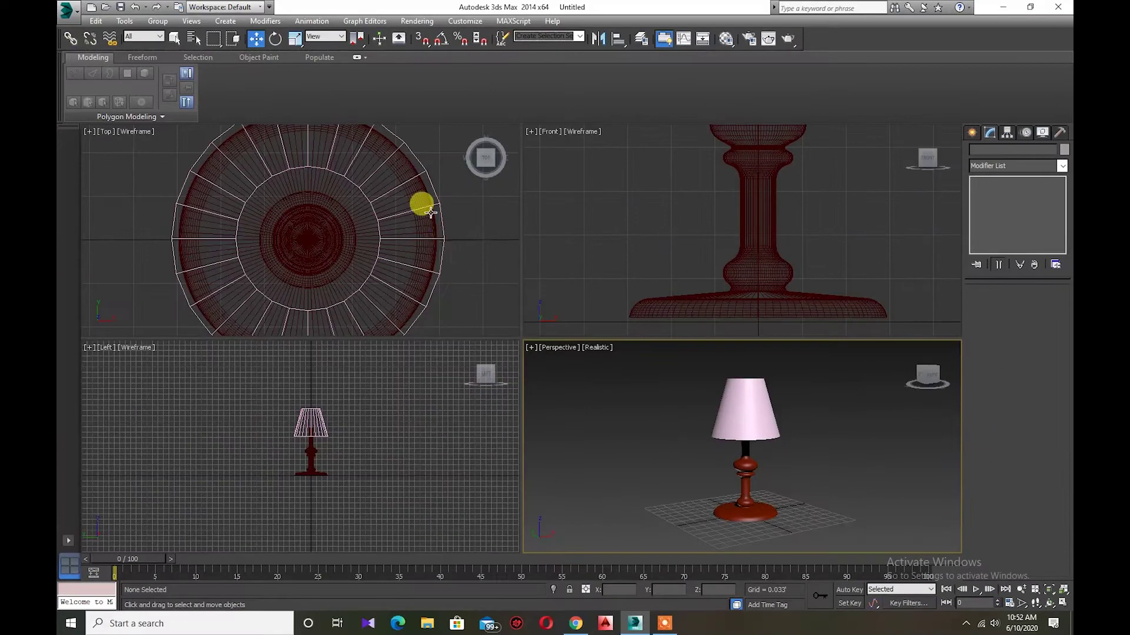
# Convert the lampshade cone to Editable Poly and enter Edge sub-object mode.
pyautogui.rightClick(746, 413)
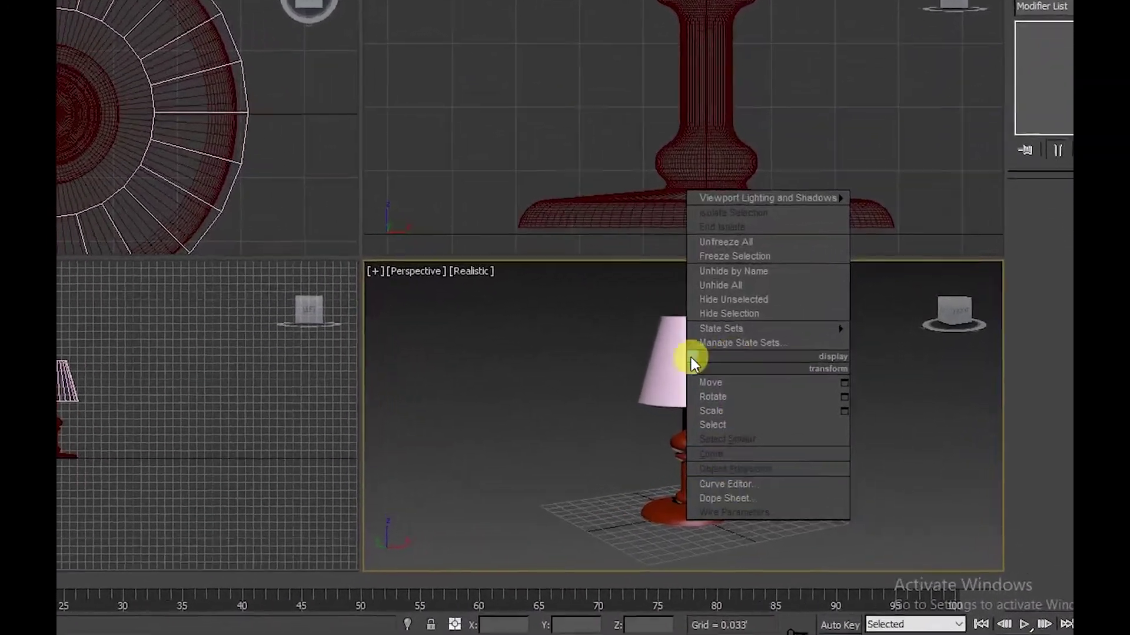
pyautogui.click(744, 415)
pyautogui.rightClick(633, 334)
pyautogui.click(883, 555)
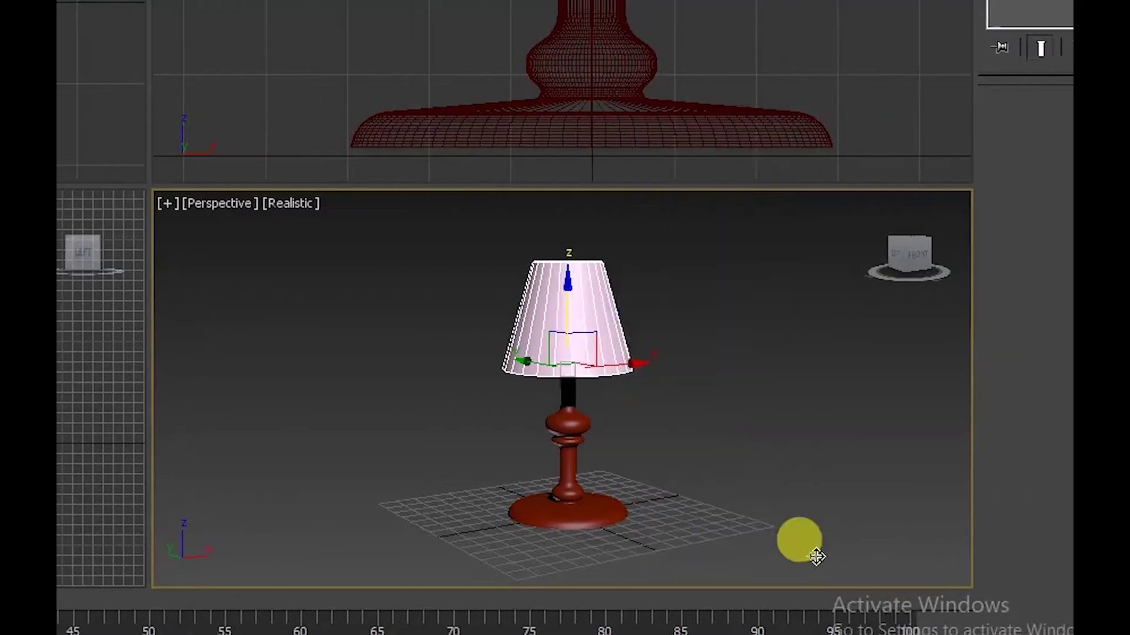
pyautogui.click(962, 206)
# Pick a rim edge and try Ring then Loop selection, undoing the ring.
pyautogui.click(189, 147)
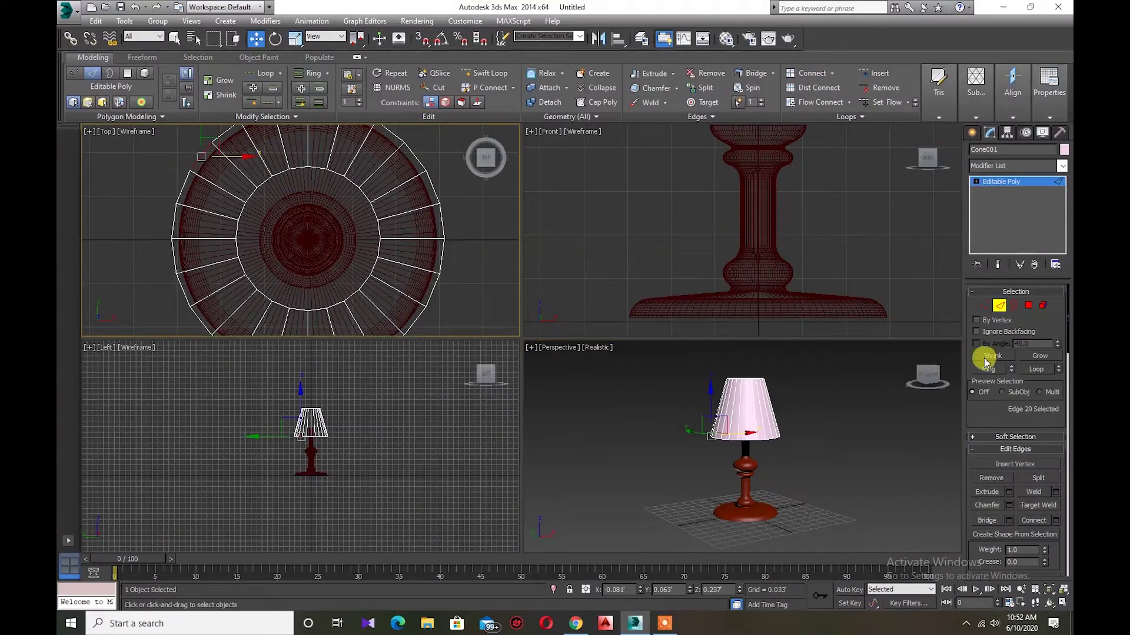
pyautogui.click(994, 370)
pyautogui.hotkey('ctrl', 'z')
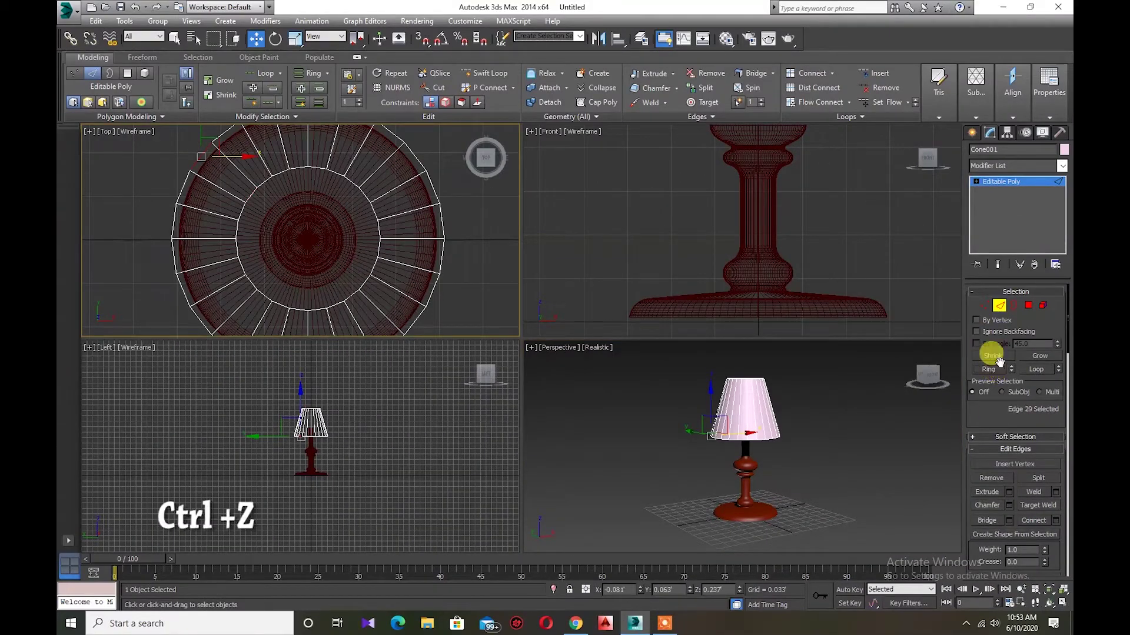
pyautogui.click(1035, 370)
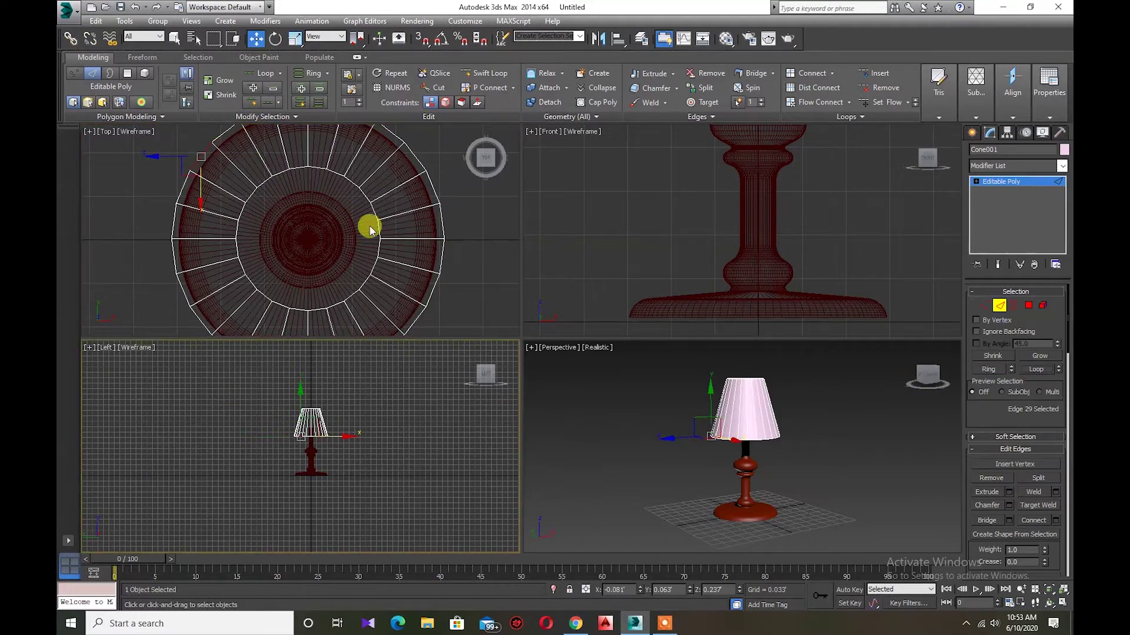
# Ctrl-select all 24 rim edges of the lampshade in the maximized Top view.
pyautogui.click(1062, 602)
pyautogui.keyDown('ctrl'); pyautogui.click(383, 174); pyautogui.keyUp('ctrl')
pyautogui.keyDown('ctrl'); pyautogui.click(412, 157); pyautogui.keyUp('ctrl')
pyautogui.keyDown('ctrl'); pyautogui.click(462, 151); pyautogui.keyUp('ctrl')
pyautogui.keyDown('ctrl'); pyautogui.click(456, 153); pyautogui.keyUp('ctrl')
pyautogui.keyDown('ctrl'); pyautogui.click(502, 156); pyautogui.keyUp('ctrl')
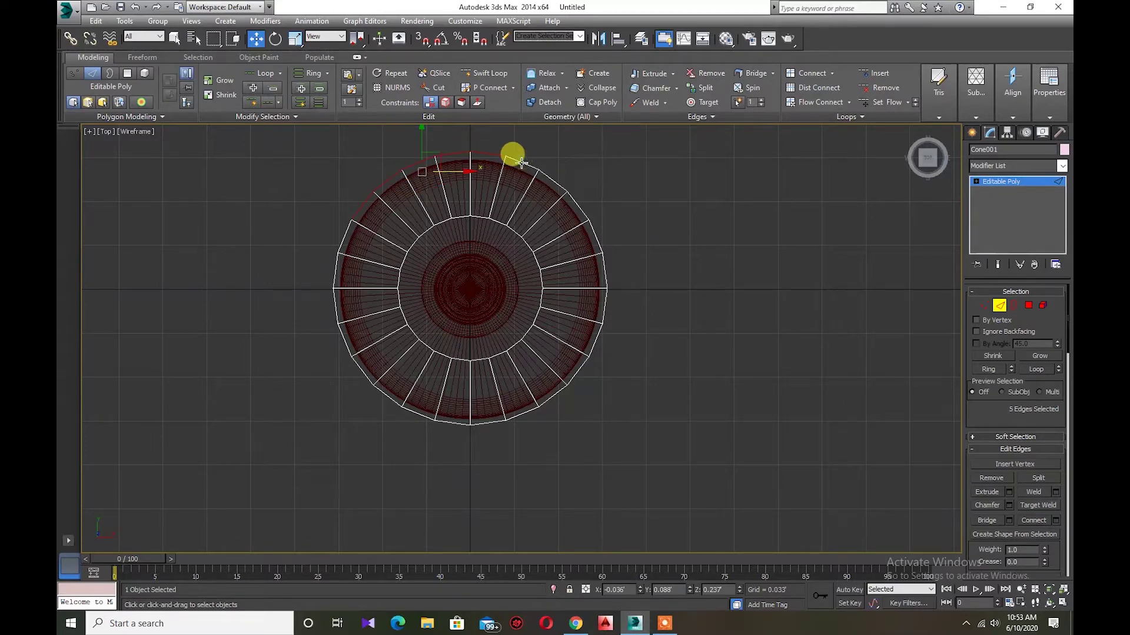
pyautogui.keyDown('ctrl'); pyautogui.click(488, 152); pyautogui.keyUp('ctrl')
pyautogui.keyDown('ctrl'); pyautogui.click(546, 177); pyautogui.keyUp('ctrl')
pyautogui.keyDown('ctrl'); pyautogui.click(583, 207); pyautogui.keyUp('ctrl')
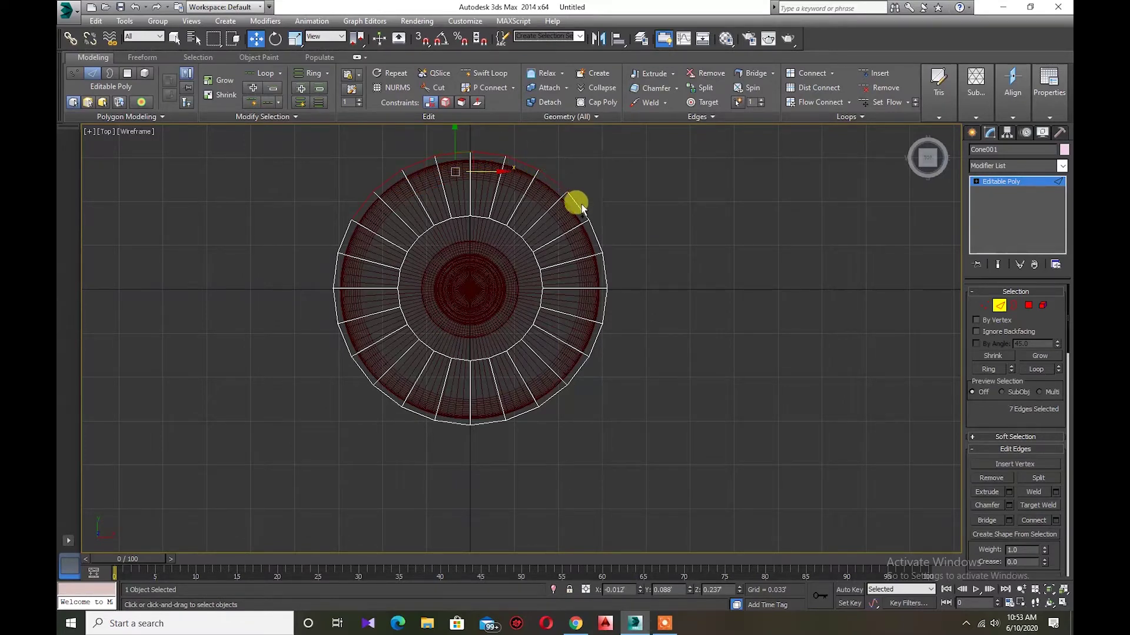
pyautogui.keyDown('ctrl'); pyautogui.click(603, 307); pyautogui.keyUp('ctrl')
pyautogui.keyDown('ctrl'); pyautogui.click(590, 332); pyautogui.keyUp('ctrl')
pyautogui.keyDown('ctrl'); pyautogui.click(576, 371); pyautogui.keyUp('ctrl')
pyautogui.keyDown('ctrl'); pyautogui.click(548, 387); pyautogui.keyUp('ctrl')
pyautogui.keyDown('ctrl'); pyautogui.click(532, 408); pyautogui.keyUp('ctrl')
pyautogui.keyDown('ctrl'); pyautogui.click(511, 417); pyautogui.keyUp('ctrl')
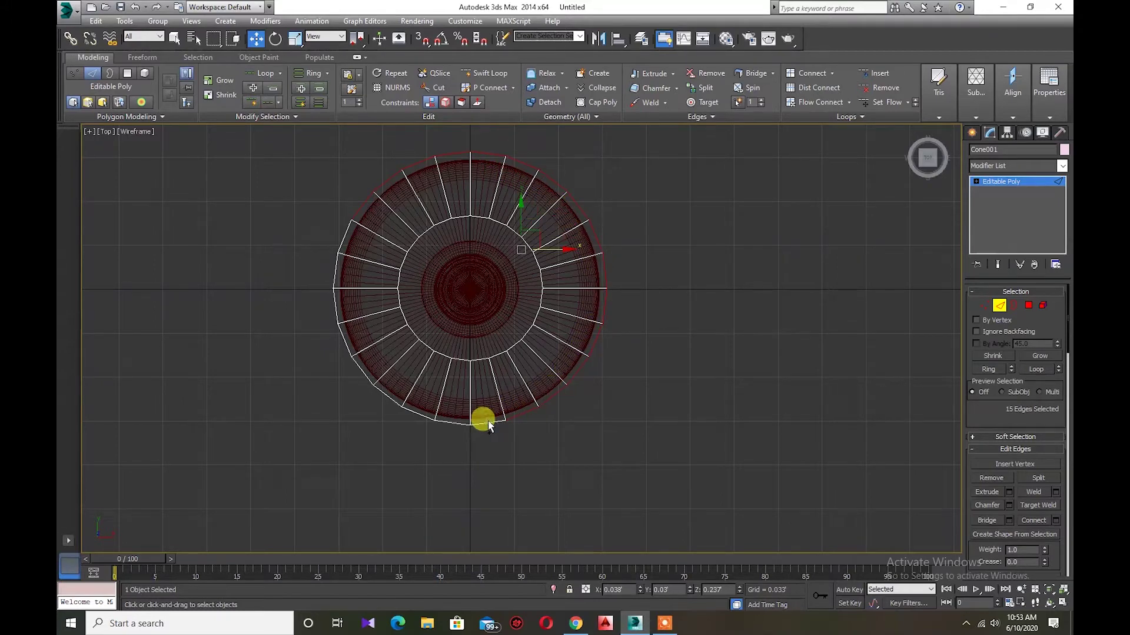
pyautogui.keyDown('ctrl'); pyautogui.click(484, 412); pyautogui.keyUp('ctrl')
pyautogui.keyDown('ctrl'); pyautogui.click(435, 417); pyautogui.keyUp('ctrl')
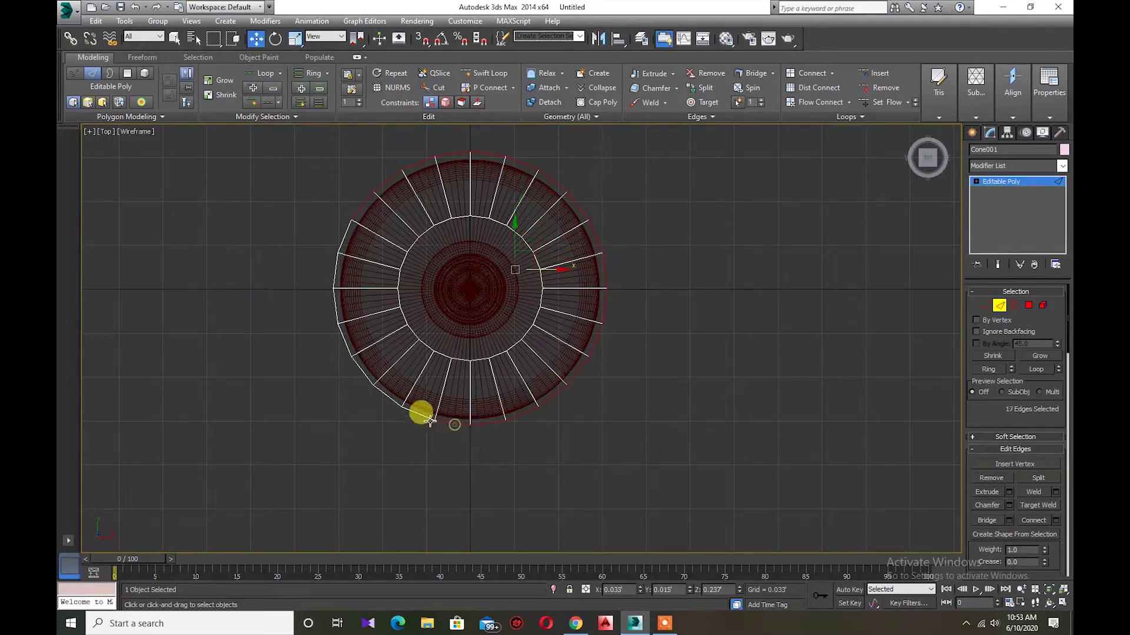
pyautogui.keyDown('ctrl'); pyautogui.click(391, 400); pyautogui.keyUp('ctrl')
pyautogui.keyDown('ctrl'); pyautogui.click(376, 387); pyautogui.keyUp('ctrl')
pyautogui.keyDown('ctrl'); pyautogui.click(347, 344); pyautogui.keyUp('ctrl')
pyautogui.keyDown('ctrl'); pyautogui.click(336, 315); pyautogui.keyUp('ctrl')
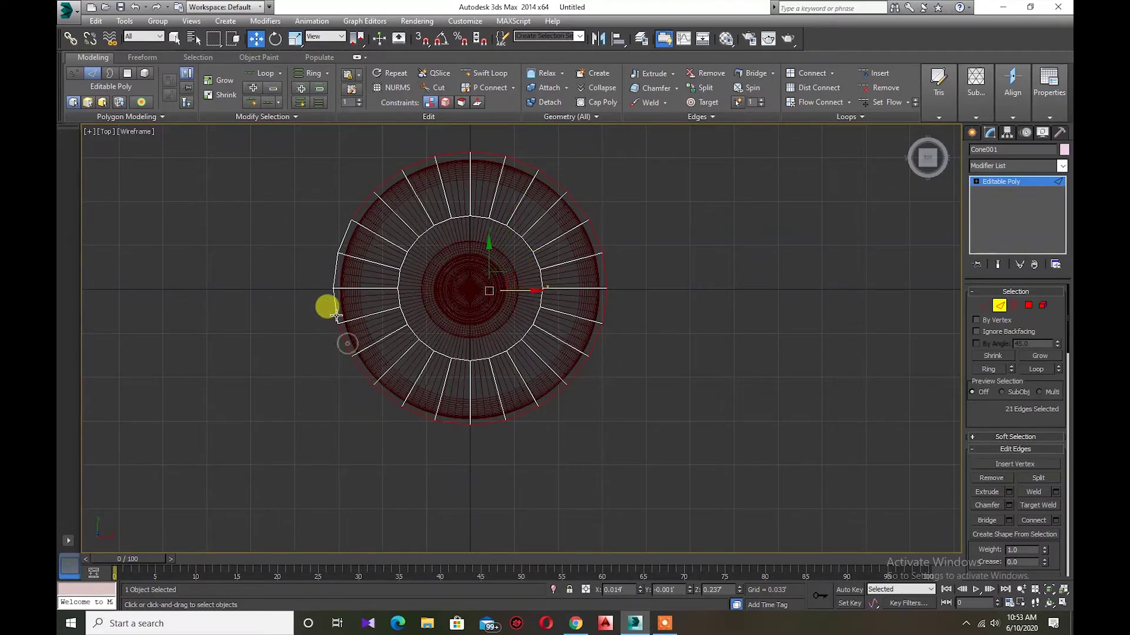
pyautogui.keyDown('ctrl'); pyautogui.click(343, 236); pyautogui.keyUp('ctrl')
# Scale the selected rim edges up to about 105%, then clear the selection.
pyautogui.press('r')
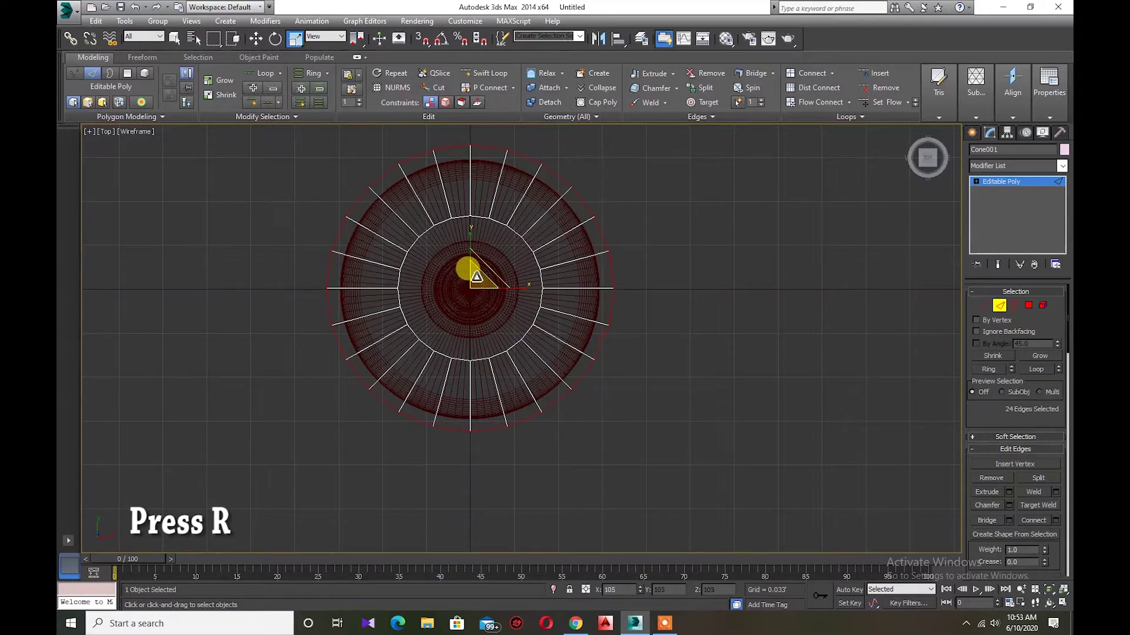
pyautogui.click(1057, 601)
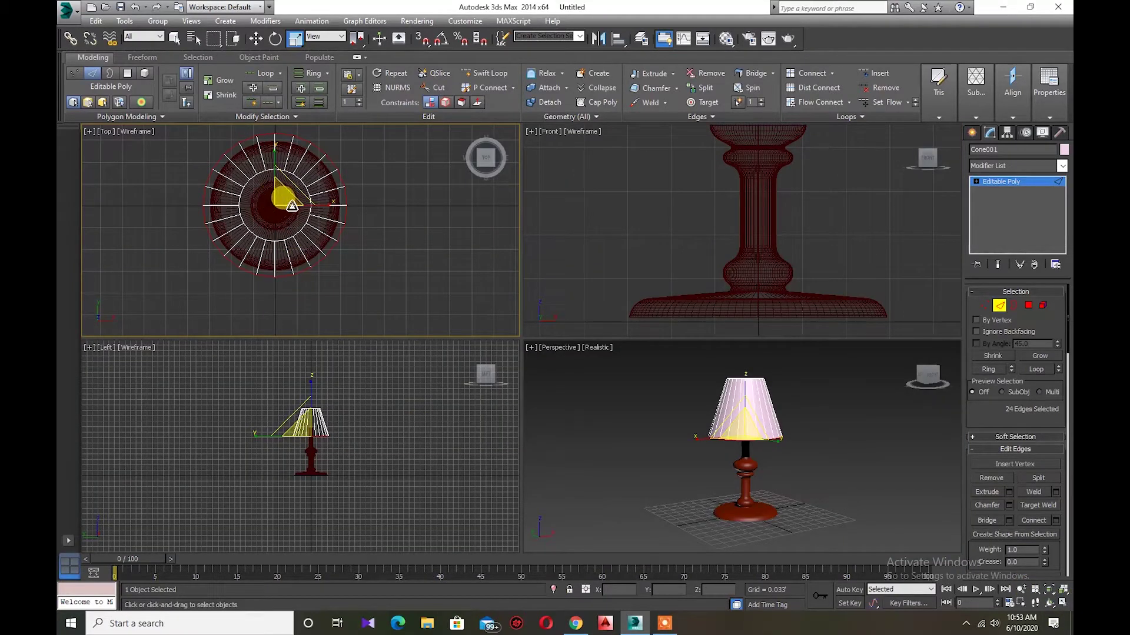
pyautogui.moveTo(284, 193); pyautogui.dragTo(282, 190)
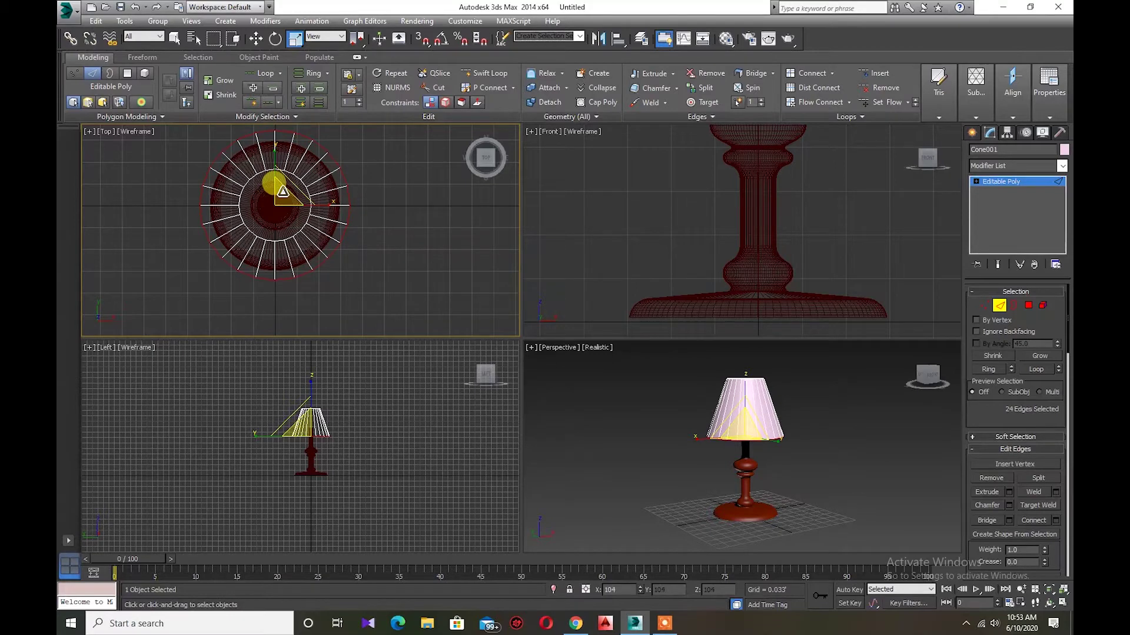
pyautogui.click(391, 244)
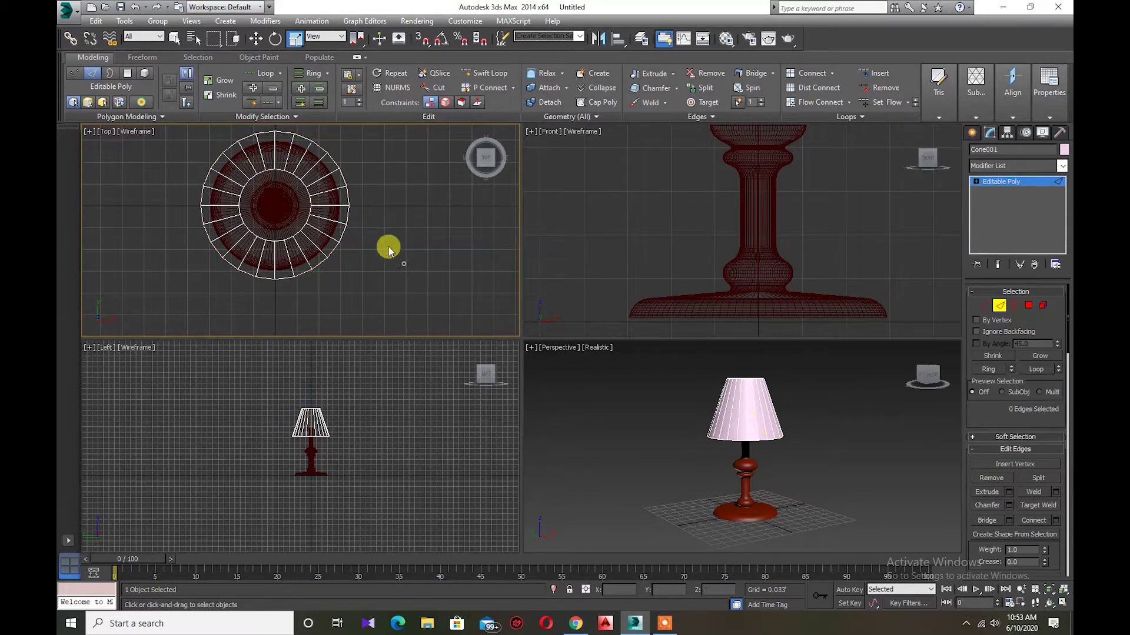
# Select all 24 inner-ring edges of the shade in the maximized Top view.
pyautogui.scroll(2, 269, 186)
pyautogui.click(259, 170)
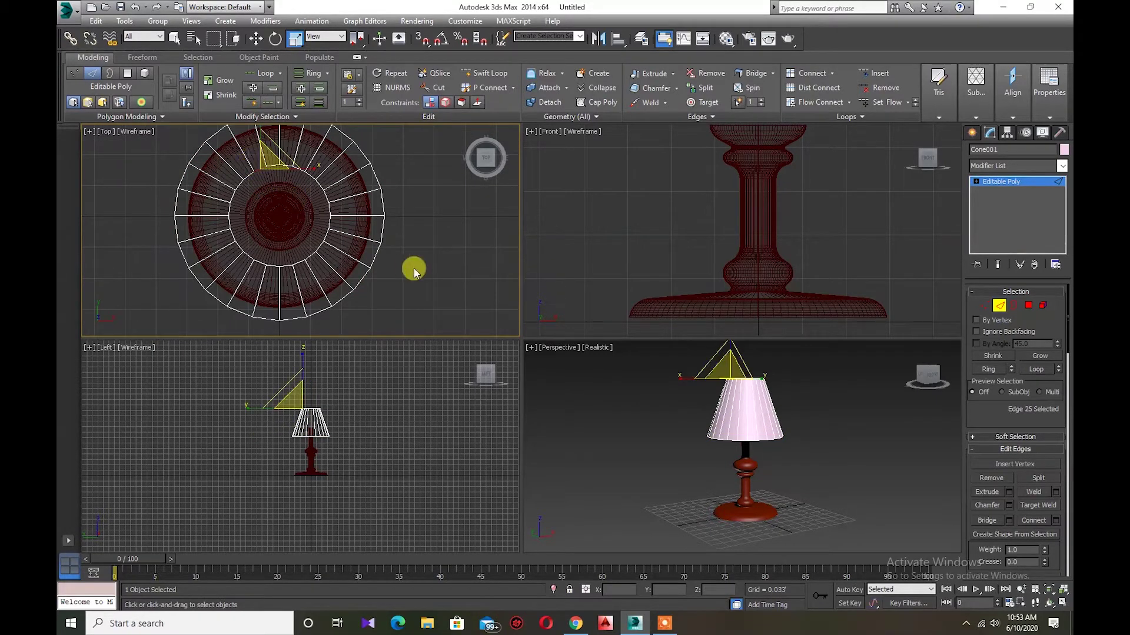
pyautogui.click(1062, 603)
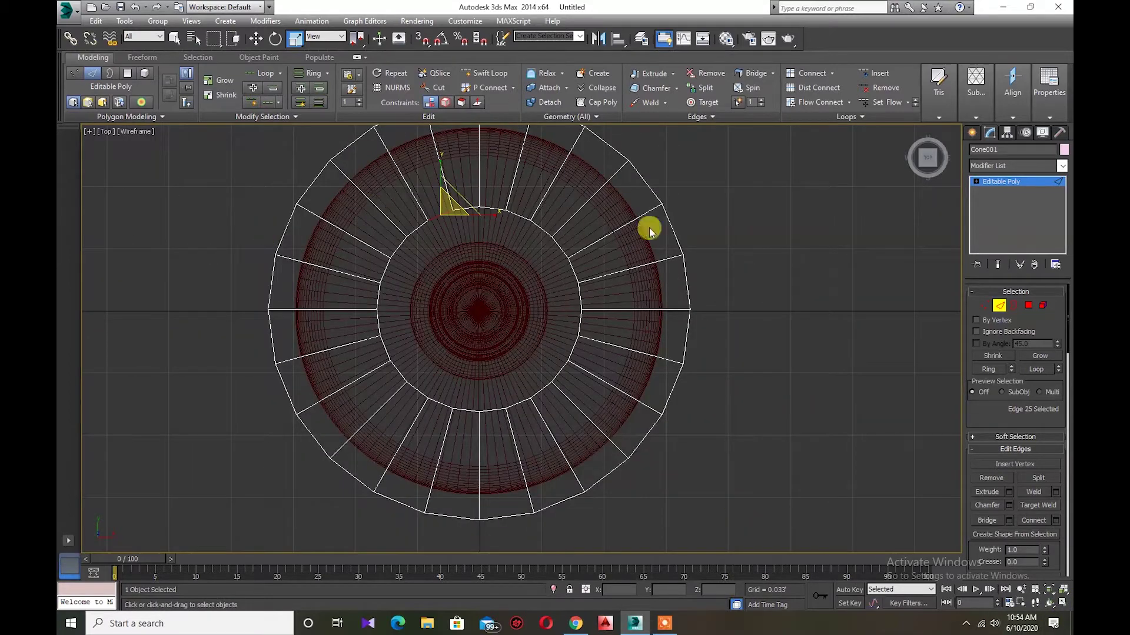
pyautogui.keyDown('ctrl'); pyautogui.click(412, 218); pyautogui.keyUp('ctrl')
pyautogui.keyDown('ctrl'); pyautogui.click(389, 250); pyautogui.keyUp('ctrl')
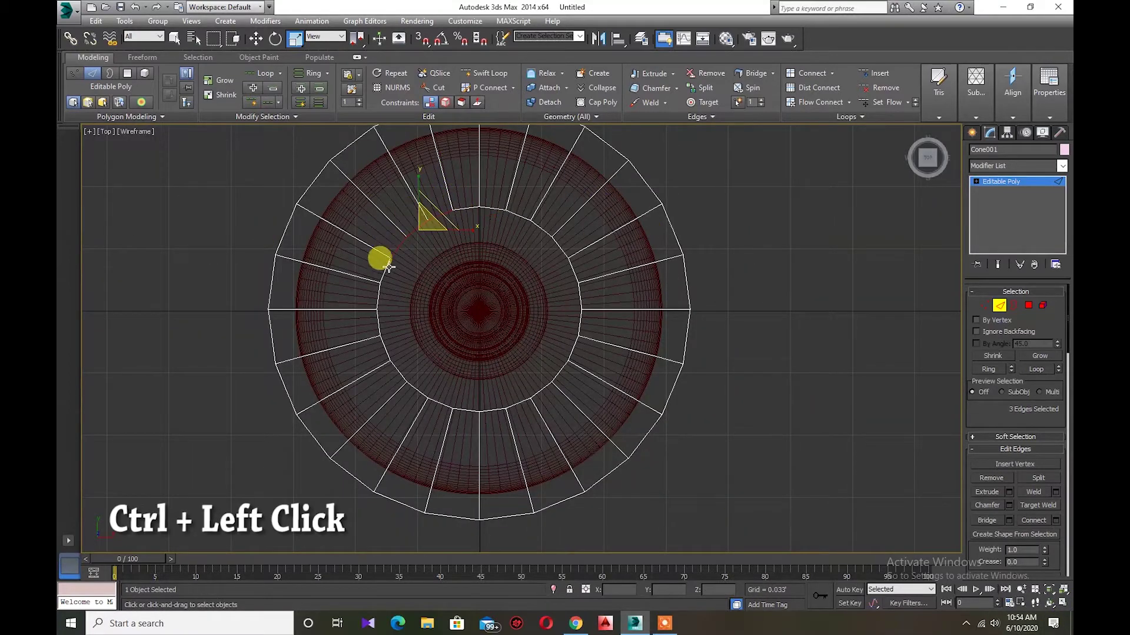
pyautogui.keyDown('ctrl'); pyautogui.click(371, 285); pyautogui.keyUp('ctrl')
pyautogui.keyDown('ctrl'); pyautogui.click(377, 318); pyautogui.keyUp('ctrl')
pyautogui.keyDown('ctrl'); pyautogui.click(386, 356); pyautogui.keyUp('ctrl')
pyautogui.keyDown('ctrl'); pyautogui.click(412, 388); pyautogui.keyUp('ctrl')
pyautogui.keyDown('ctrl'); pyautogui.click(440, 405); pyautogui.keyUp('ctrl')
pyautogui.keyDown('ctrl'); pyautogui.click(491, 410); pyautogui.keyUp('ctrl')
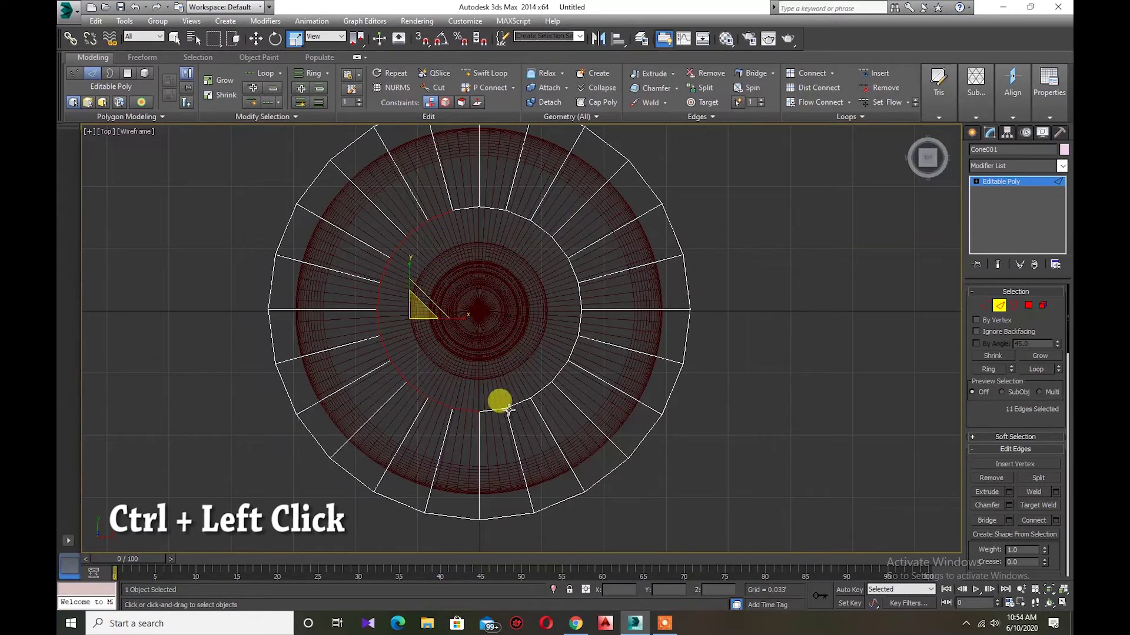
pyautogui.keyDown('ctrl'); pyautogui.click(529, 394); pyautogui.keyUp('ctrl')
pyautogui.keyDown('ctrl'); pyautogui.click(567, 360); pyautogui.keyUp('ctrl')
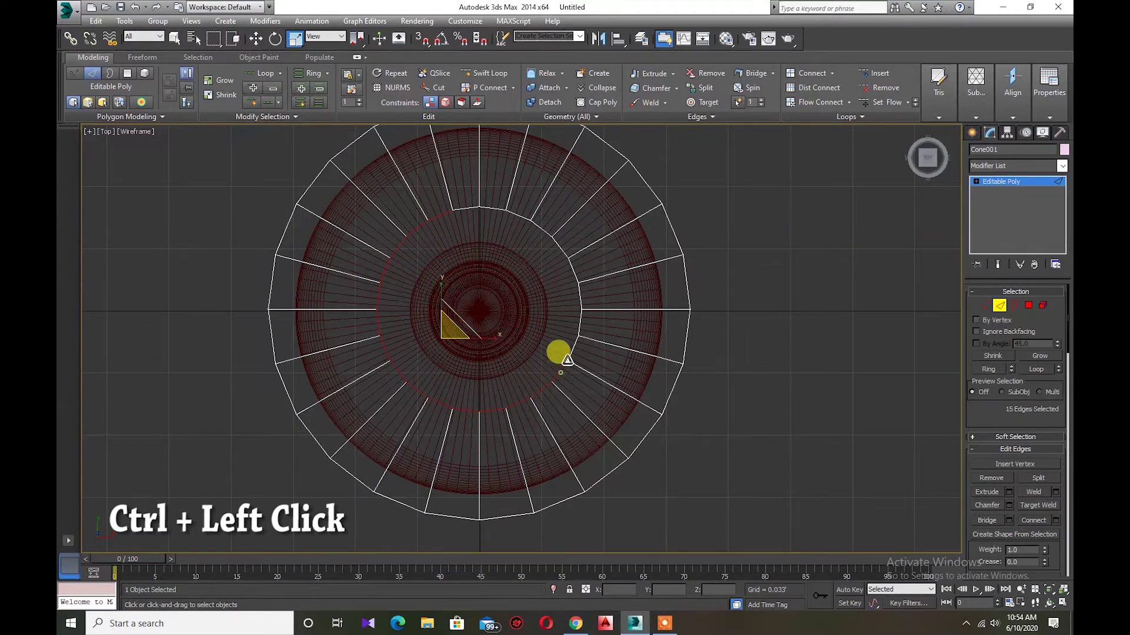
pyautogui.keyDown('ctrl'); pyautogui.click(572, 329); pyautogui.keyUp('ctrl')
pyautogui.keyDown('ctrl'); pyautogui.click(576, 306); pyautogui.keyUp('ctrl')
pyautogui.keyDown('ctrl'); pyautogui.click(574, 286); pyautogui.keyUp('ctrl')
pyautogui.keyDown('ctrl'); pyautogui.click(563, 251); pyautogui.keyUp('ctrl')
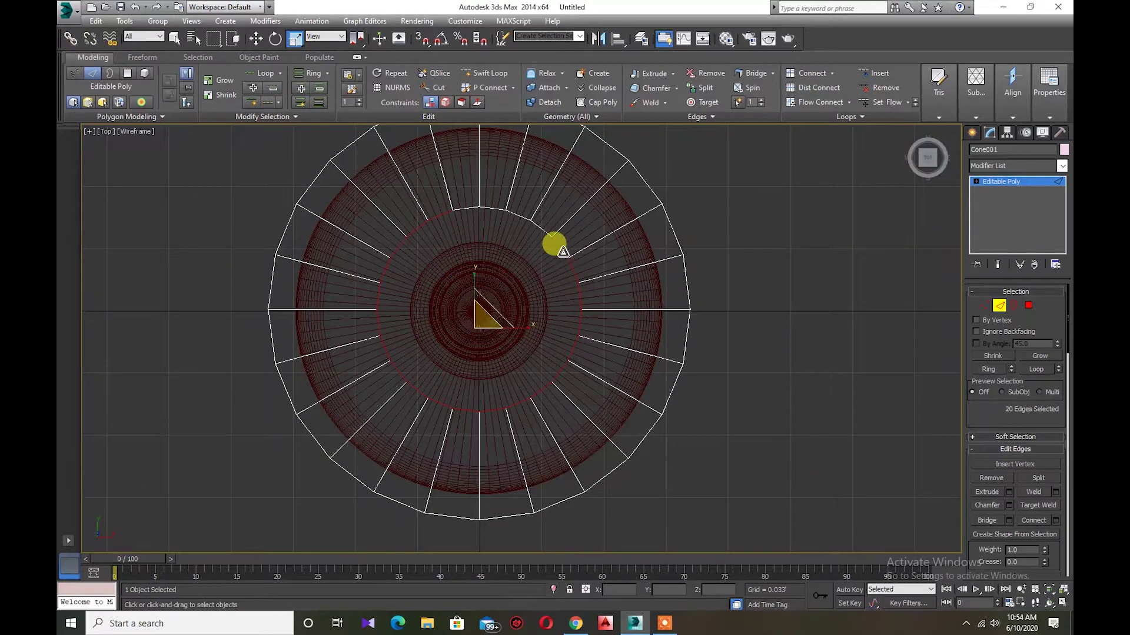
pyautogui.keyDown('ctrl'); pyautogui.click(530, 220); pyautogui.keyUp('ctrl')
pyautogui.keyDown('ctrl'); pyautogui.click(506, 210); pyautogui.keyUp('ctrl')
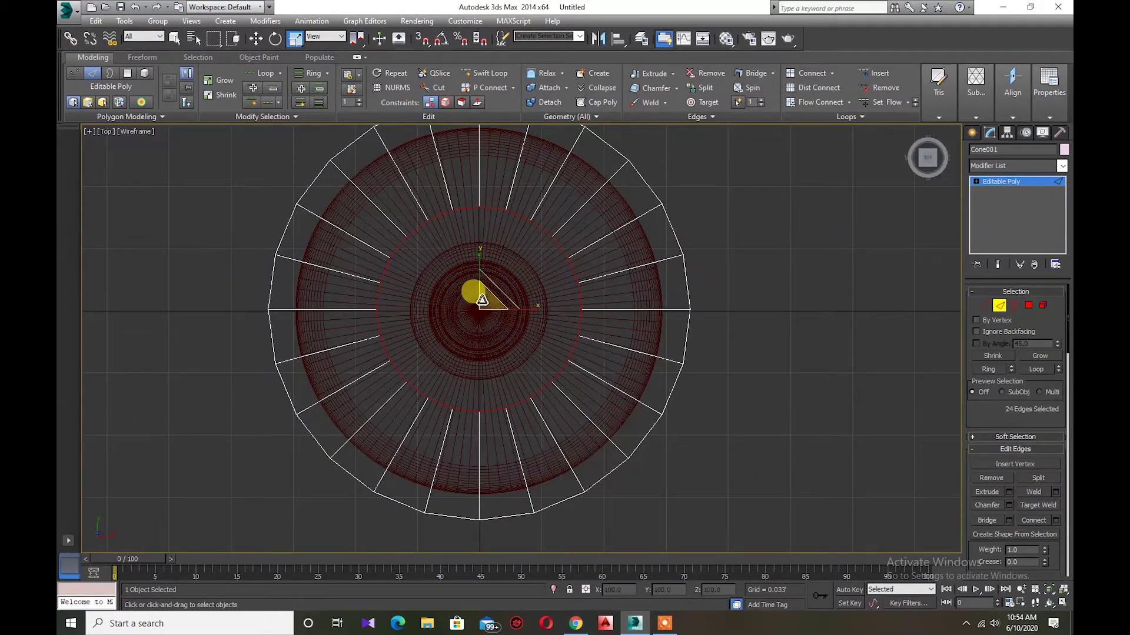
# Scale the edge ring outward to flare the rim, then deselect in Perspective.
pyautogui.click(1038, 589)
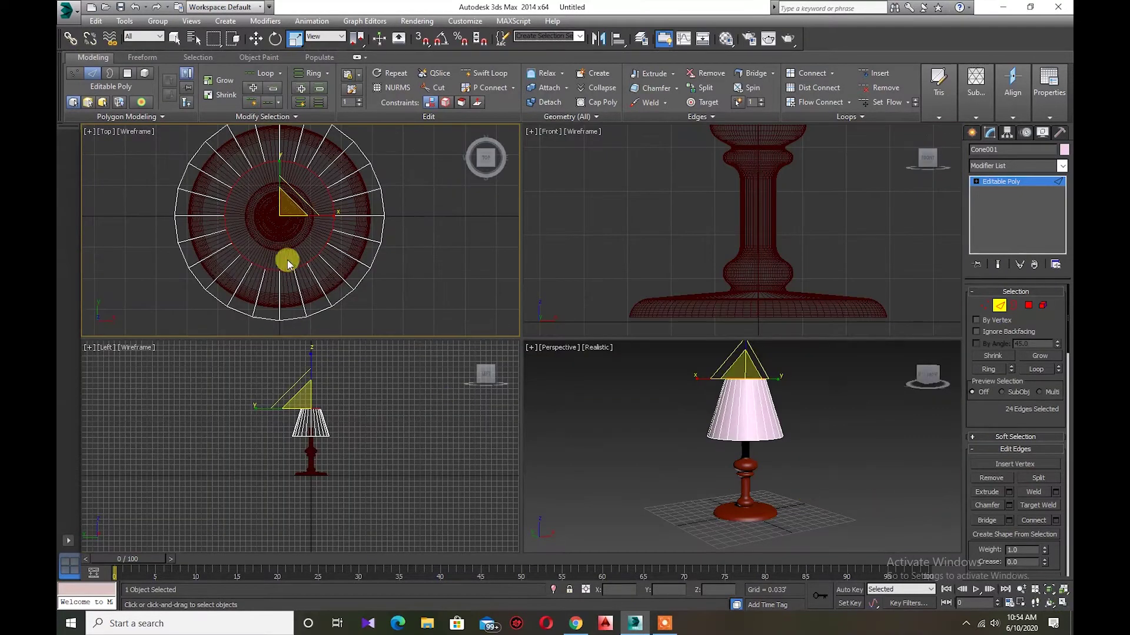
pyautogui.moveTo(284, 210); pyautogui.dragTo(287, 213)
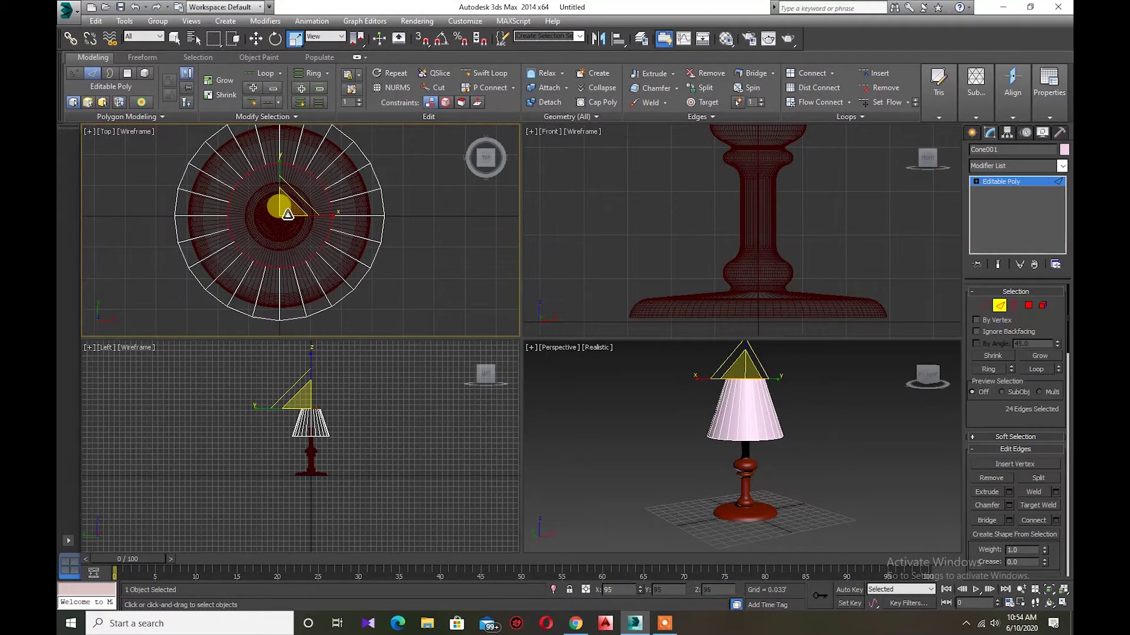
pyautogui.click(654, 454)
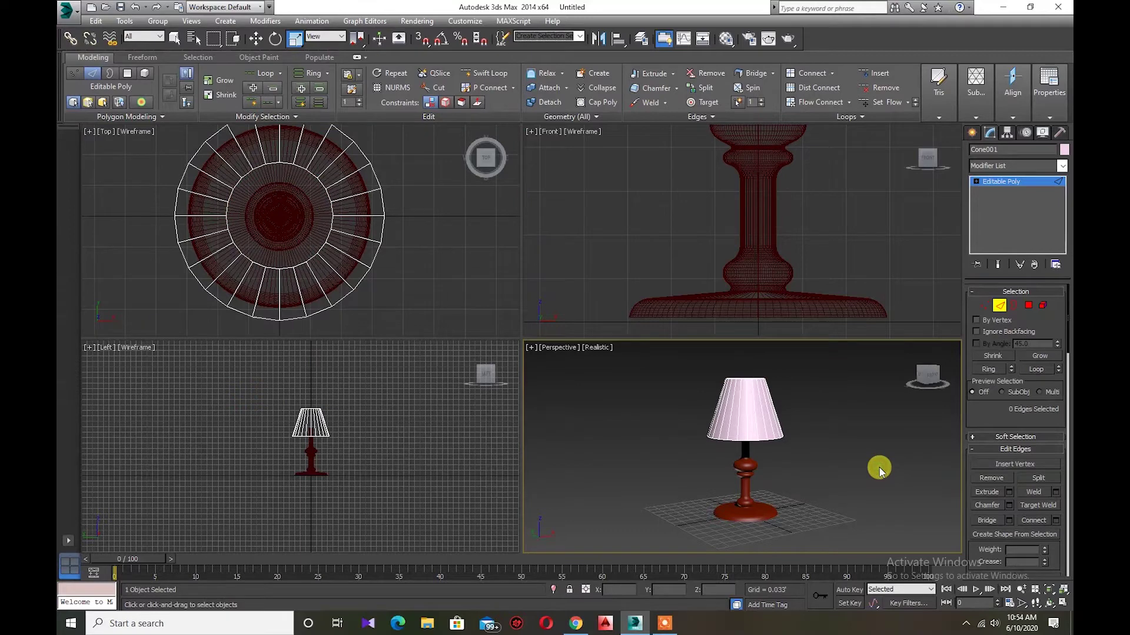
# Pick a light colour for the shade from the Cone001 colour swatch.
pyautogui.click(1062, 603)
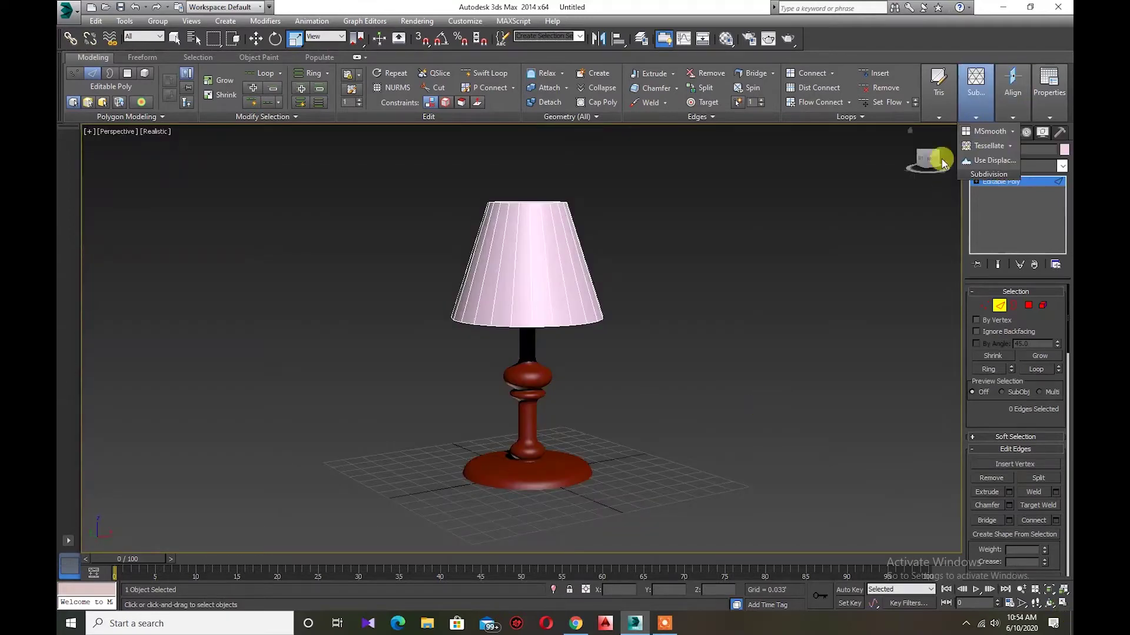
pyautogui.click(971, 133)
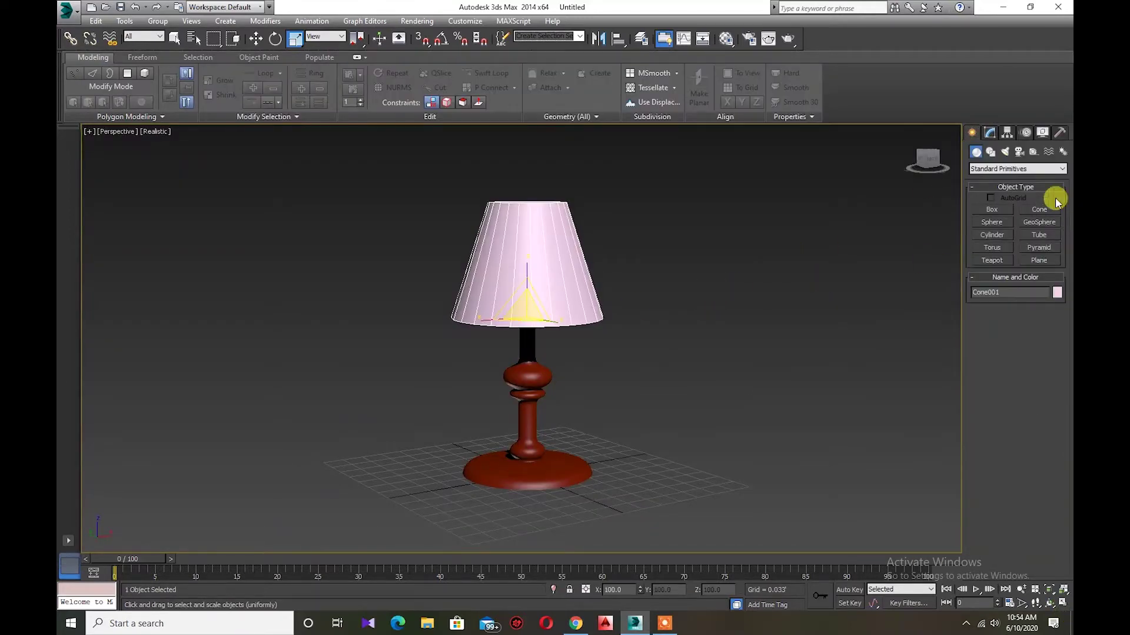
pyautogui.click(1057, 293)
pyautogui.click(455, 254)
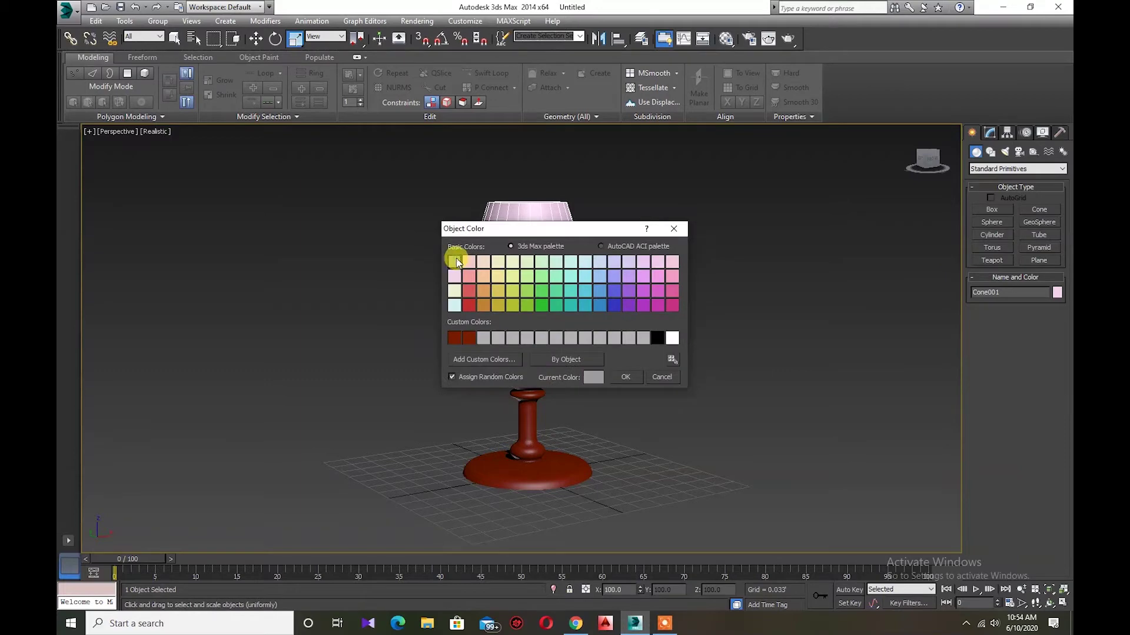
pyautogui.click(625, 375)
pyautogui.click(706, 390)
pyautogui.scroll(-2, 705, 389)
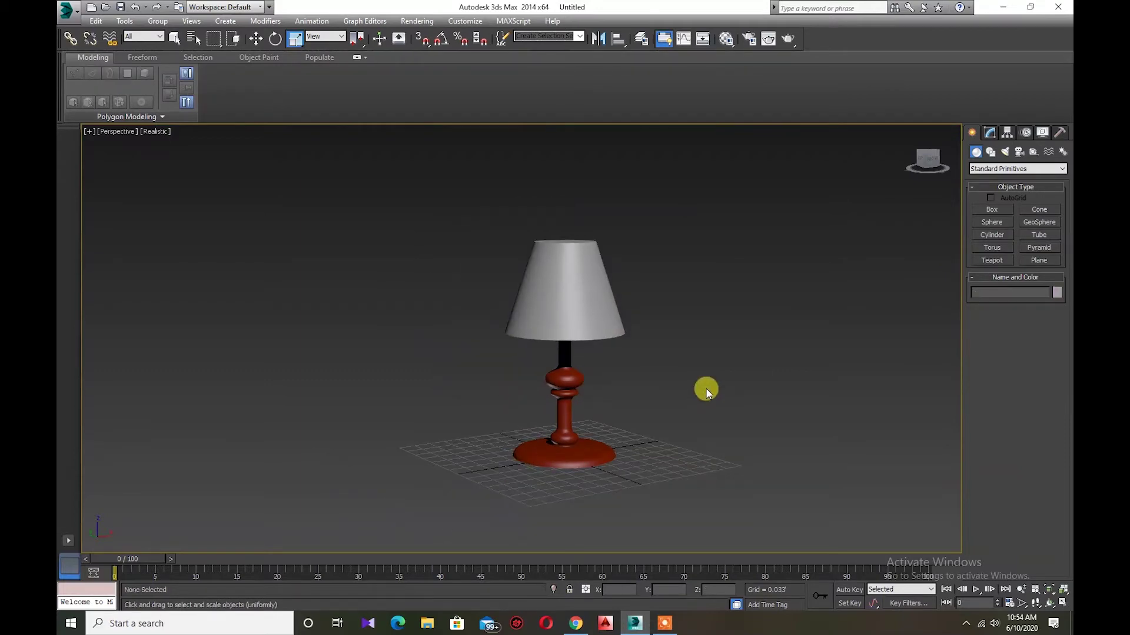
# Create a lightened custom grey and apply it to the lampshade.
pyautogui.click(566, 312)
pyautogui.click(1057, 293)
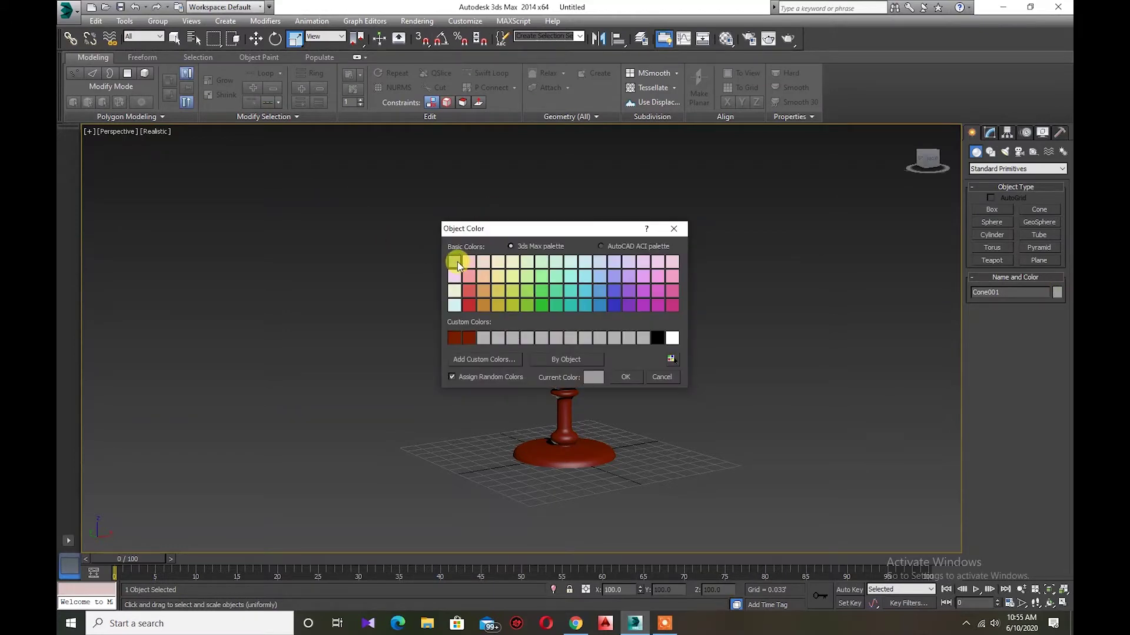
pyautogui.click(513, 363)
pyautogui.moveTo(559, 134); pyautogui.dragTo(560, 155)
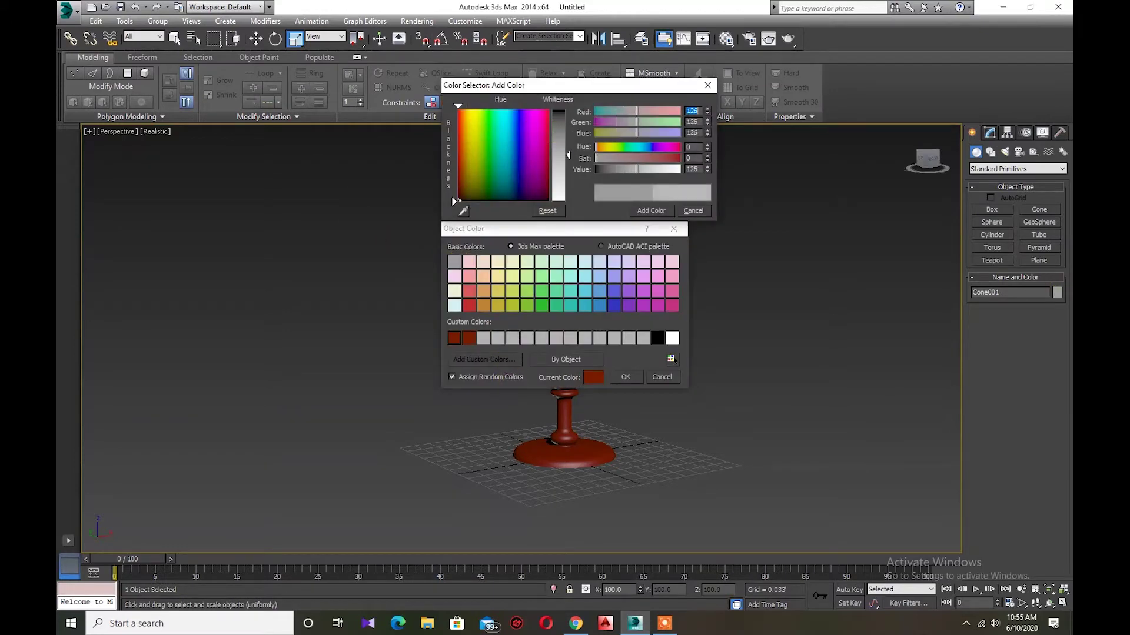
pyautogui.click(653, 210)
pyautogui.click(453, 338)
pyautogui.click(624, 376)
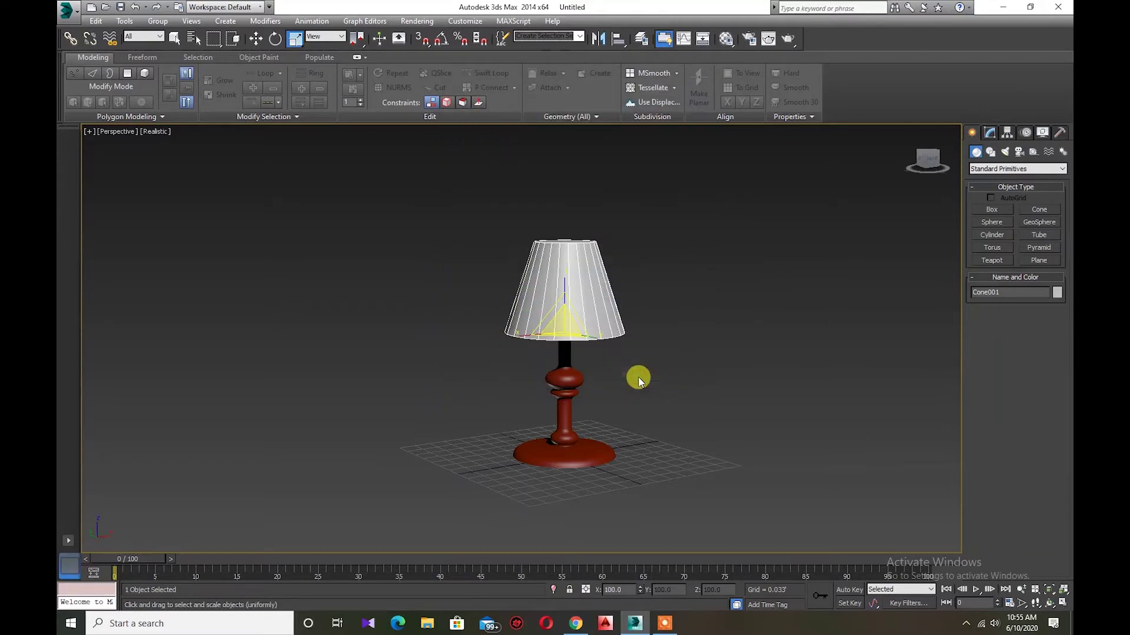
# Switch the shade to a lighter custom grey and reselect the lampshade.
pyautogui.click(1058, 293)
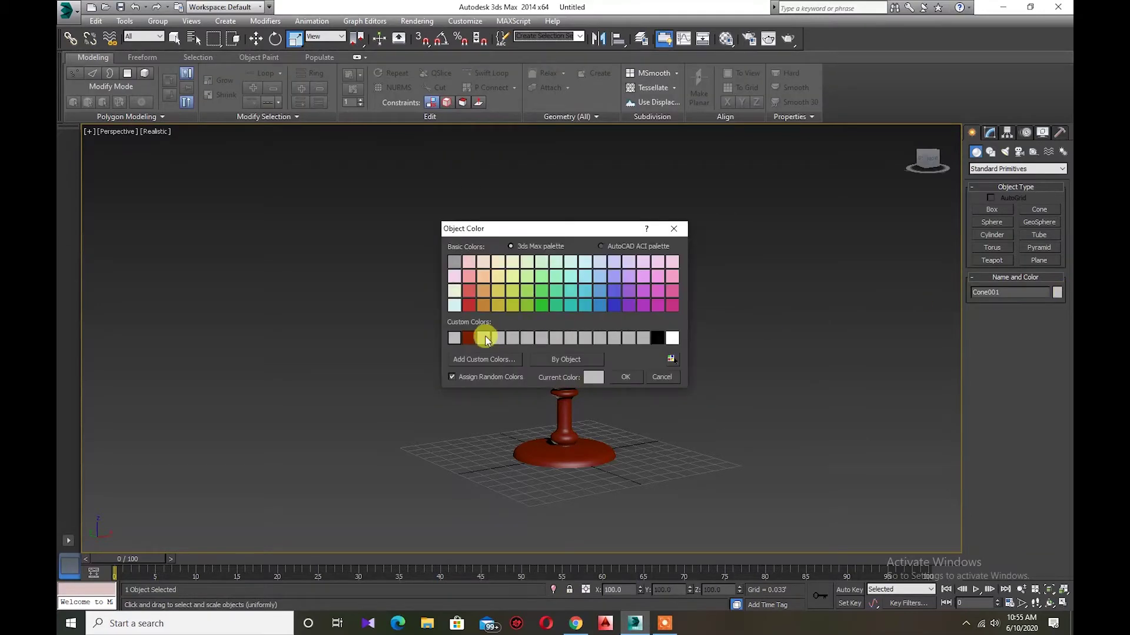
pyautogui.click(659, 377)
pyautogui.click(709, 384)
pyautogui.scroll(-1, 712, 389)
pyautogui.scroll(1, 708, 392)
pyautogui.click(569, 307)
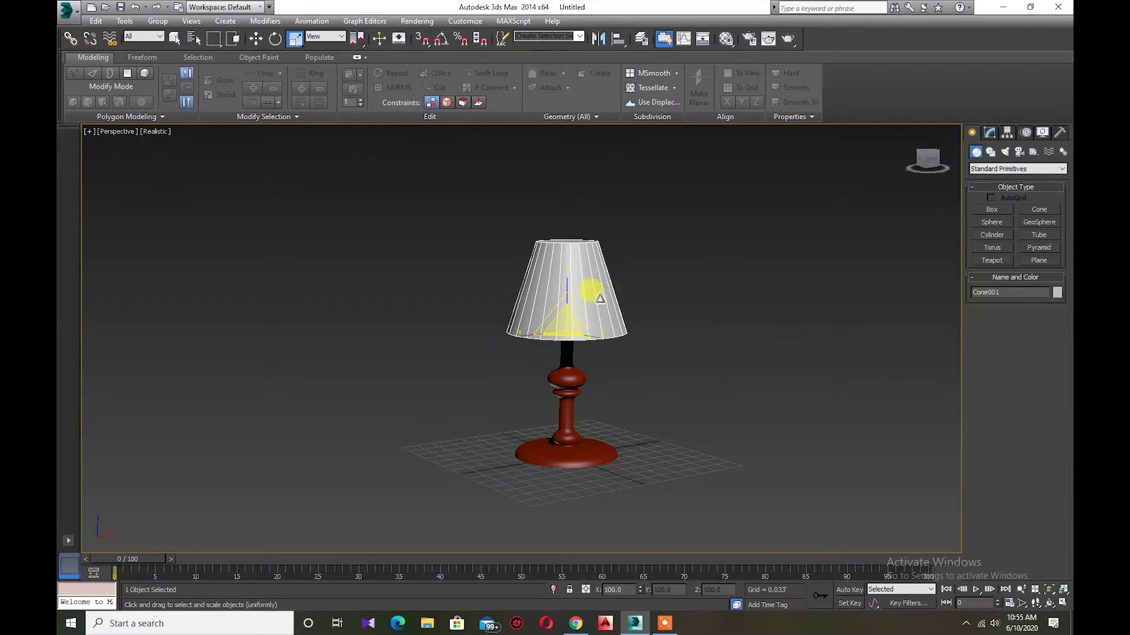
pyautogui.click(990, 133)
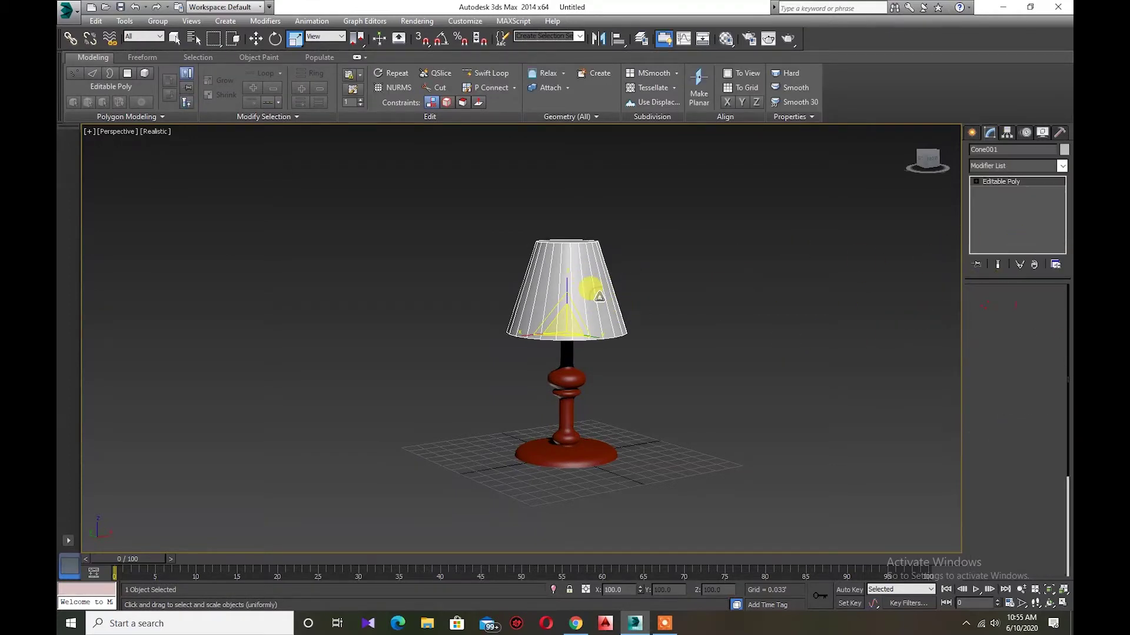
# Select the shade's top cap polygon in Polygon mode, then deselect it.
pyautogui.moveTo(693, 373)
pyautogui.keyDown('alt'); pyautogui.mouseDown(button='middle')
pyautogui.moveTo(677, 405)
pyautogui.moveTo(754, 377)
pyautogui.moveTo(723, 353)
pyautogui.moveTo(882, 268)
pyautogui.mouseUp(button='middle'); pyautogui.keyUp('alt')
pyautogui.scroll(2, 722, 350)
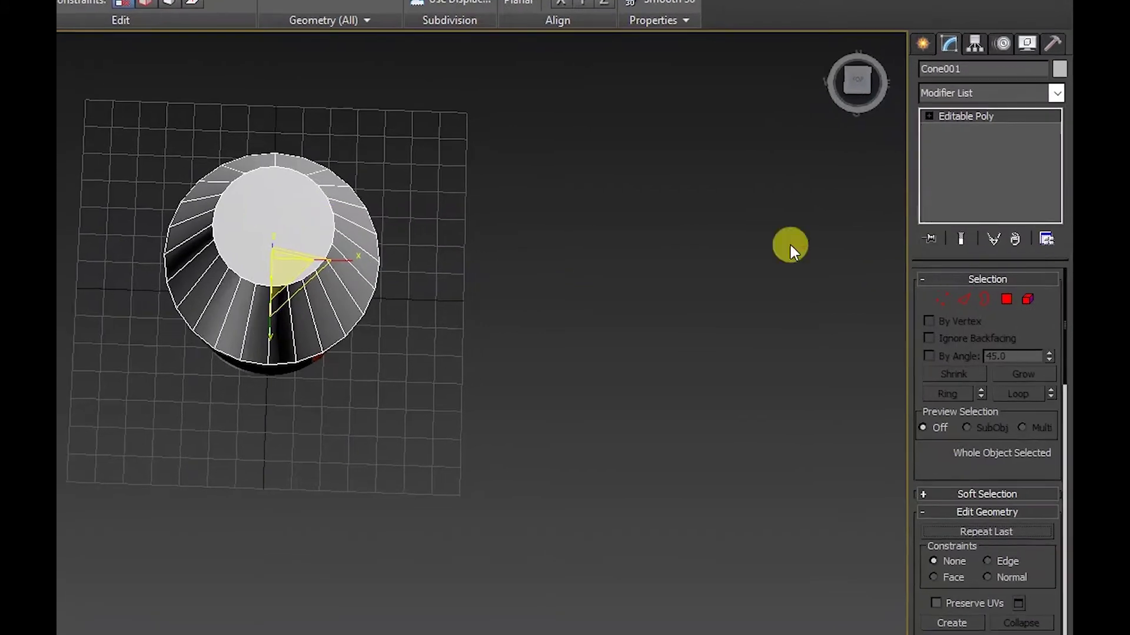
pyautogui.click(1006, 300)
pyautogui.click(272, 214)
pyautogui.moveTo(521, 266)
pyautogui.keyDown('alt'); pyautogui.mouseDown(button='middle')
pyautogui.moveTo(486, 338)
pyautogui.moveTo(408, 262)
pyautogui.moveTo(551, 171)
pyautogui.mouseUp(button='middle'); pyautogui.keyUp('alt')
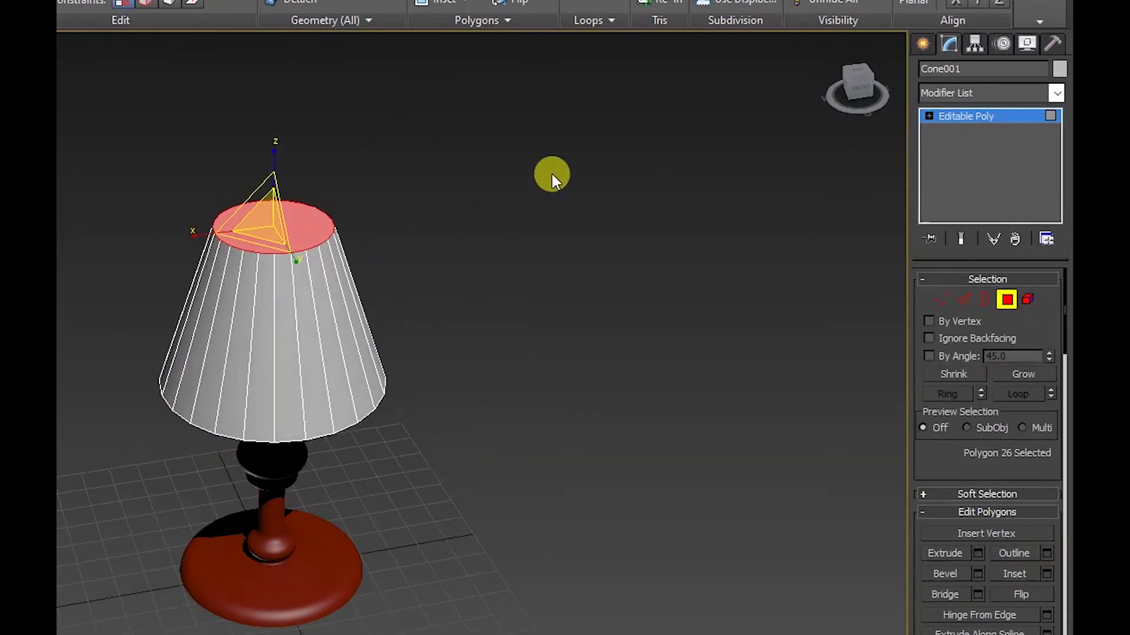
pyautogui.click(553, 174)
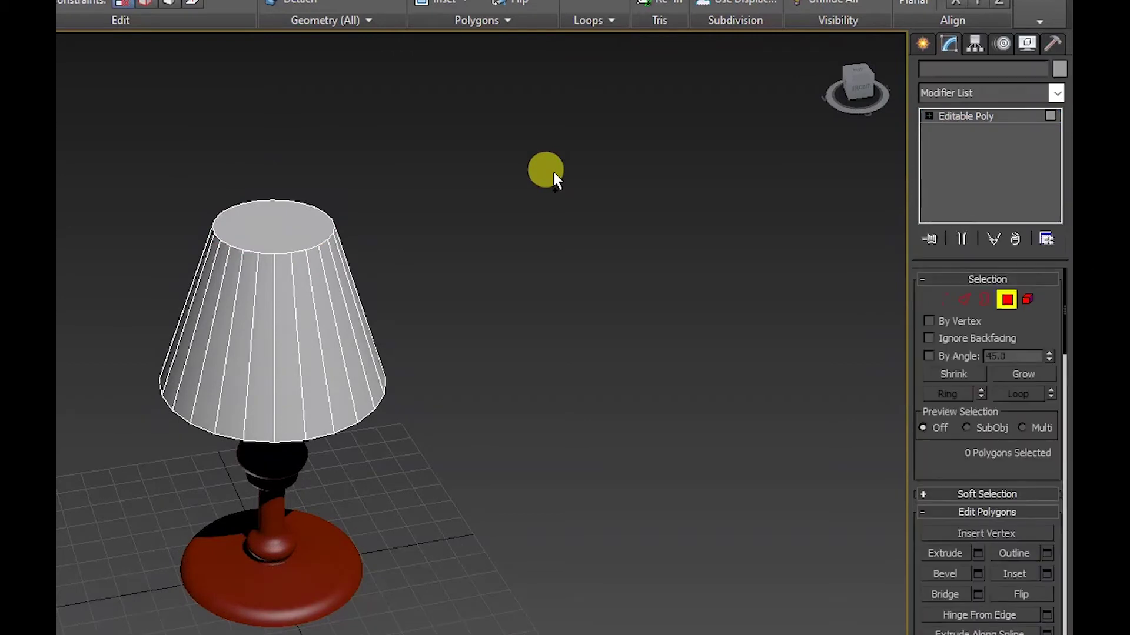
pyautogui.click(551, 176)
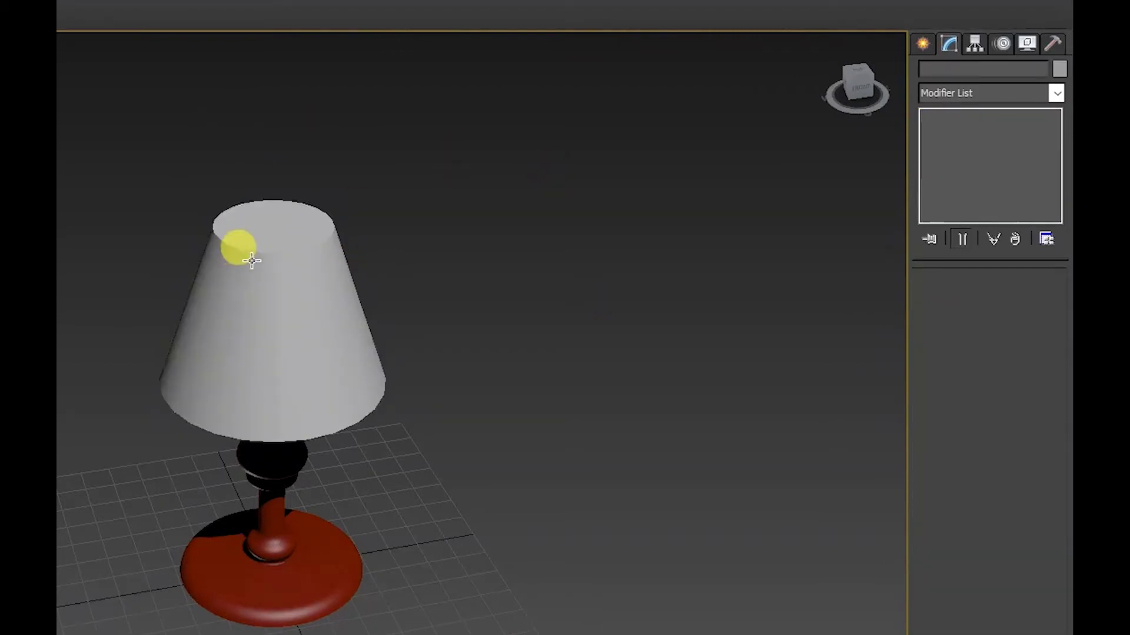
# Select the shade's top and bottom cap polygons and delete them.
pyautogui.click(281, 260)
pyautogui.click(1005, 301)
pyautogui.click(279, 222)
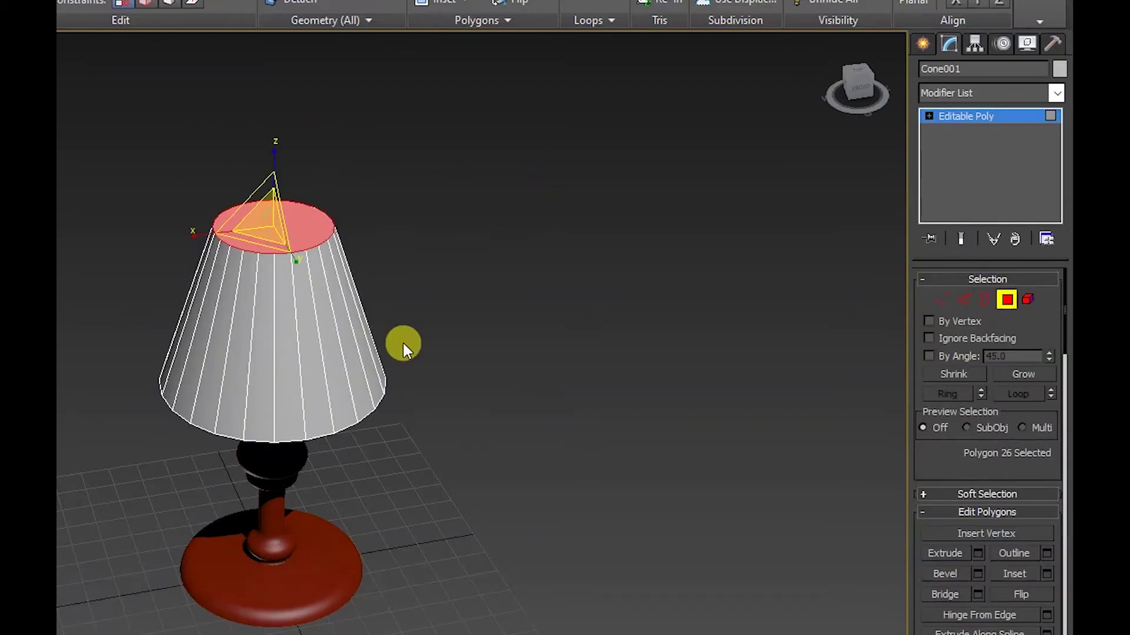
pyautogui.keyDown('alt'); pyautogui.moveTo(403, 340); pyautogui.dragTo(399, 196, button='middle'); pyautogui.keyUp('alt')
pyautogui.keyDown('ctrl'); pyautogui.click(266, 296); pyautogui.keyUp('ctrl')
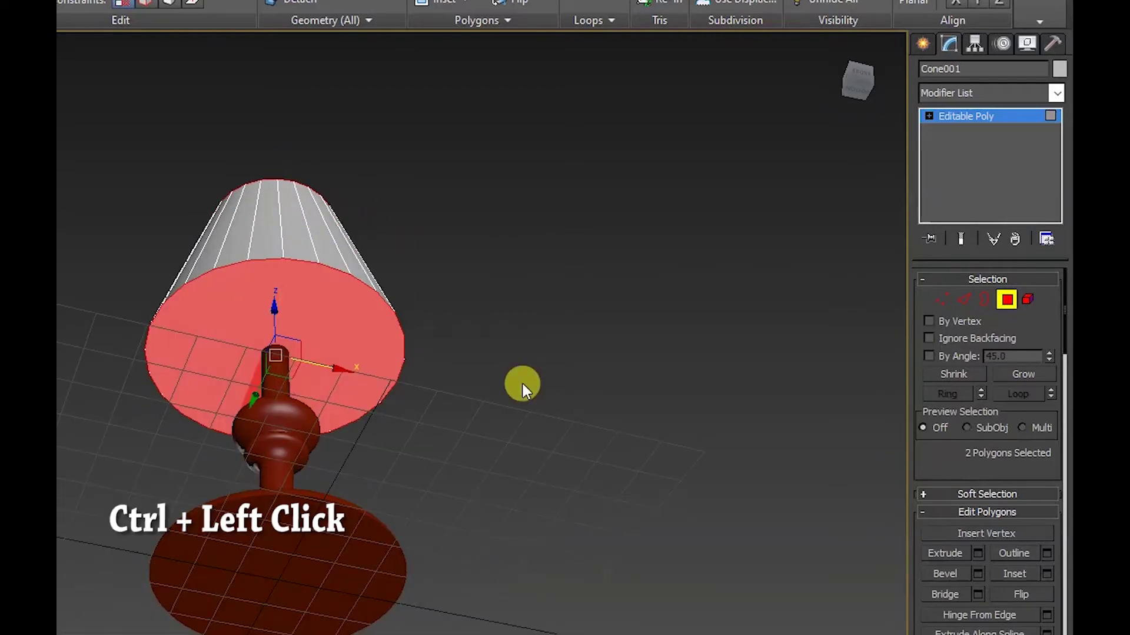
pyautogui.press('Delete')
# Orbit back above the lamp and select the whole lampshade element.
pyautogui.moveTo(521, 383)
pyautogui.keyDown('alt'); pyautogui.mouseDown(button='middle')
pyautogui.moveTo(495, 503)
pyautogui.moveTo(536, 341)
pyautogui.mouseUp(button='middle'); pyautogui.keyUp('alt')
pyautogui.click(1024, 301)
pyautogui.click(263, 224)
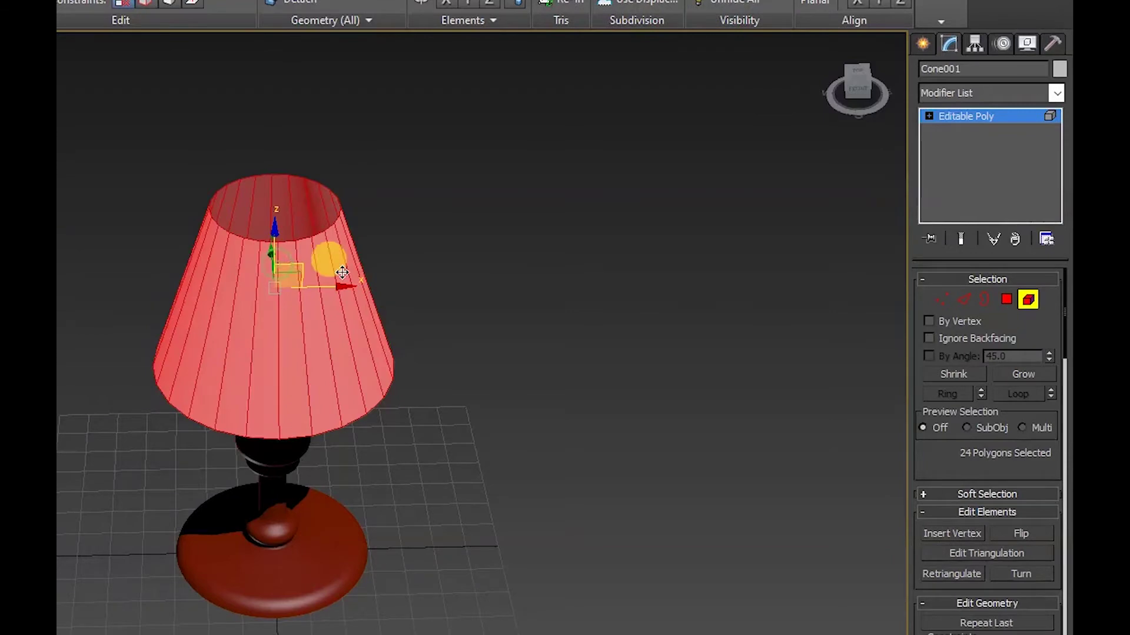
# Add a Shell modifier to the lampshade, giving it a 0.003 outer amount.
pyautogui.click(986, 89)
pyautogui.scroll(-5, 986, 95)
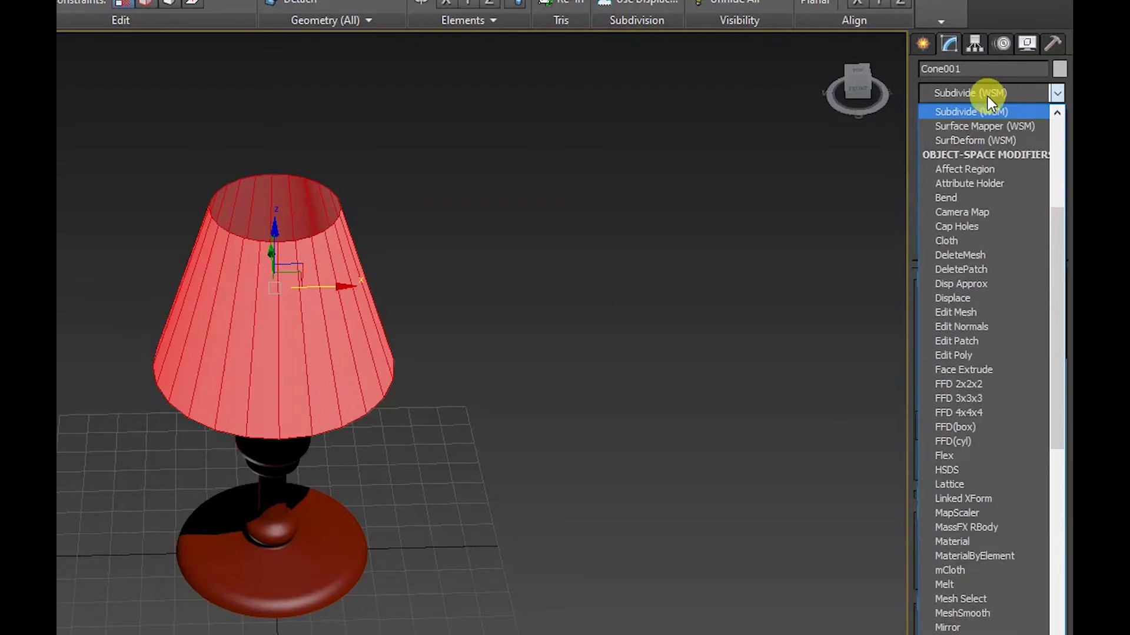
pyautogui.scroll(-10, 983, 200)
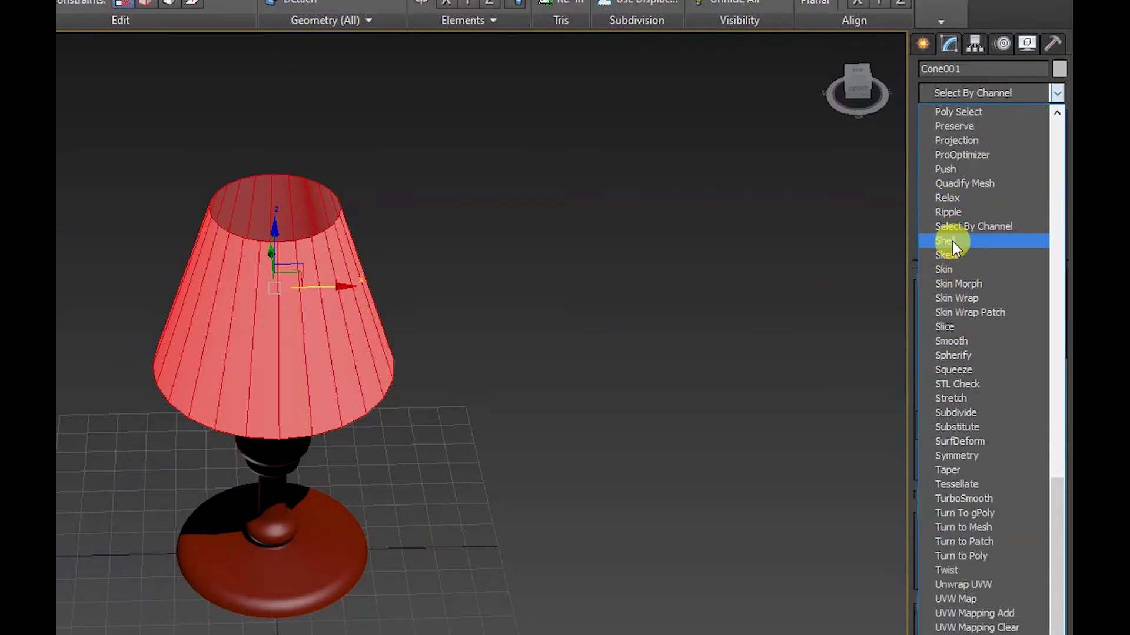
pyautogui.click(945, 240)
# Orbit around to inspect the shelled shade, then select the shade and stem.
pyautogui.click(599, 323)
pyautogui.moveTo(536, 305)
pyautogui.keyDown('alt'); pyautogui.mouseDown(button='middle')
pyautogui.moveTo(761, 115)
pyautogui.moveTo(540, 393)
pyautogui.moveTo(522, 272)
pyautogui.moveTo(298, 330)
pyautogui.moveTo(235, 429)
pyautogui.moveTo(169, 467)
pyautogui.moveTo(517, 353)
pyautogui.moveTo(366, 245)
pyautogui.mouseUp(button='middle'); pyautogui.keyUp('alt')
pyautogui.scroll(5, 356, 239)
pyautogui.scroll(-4, 346, 233)
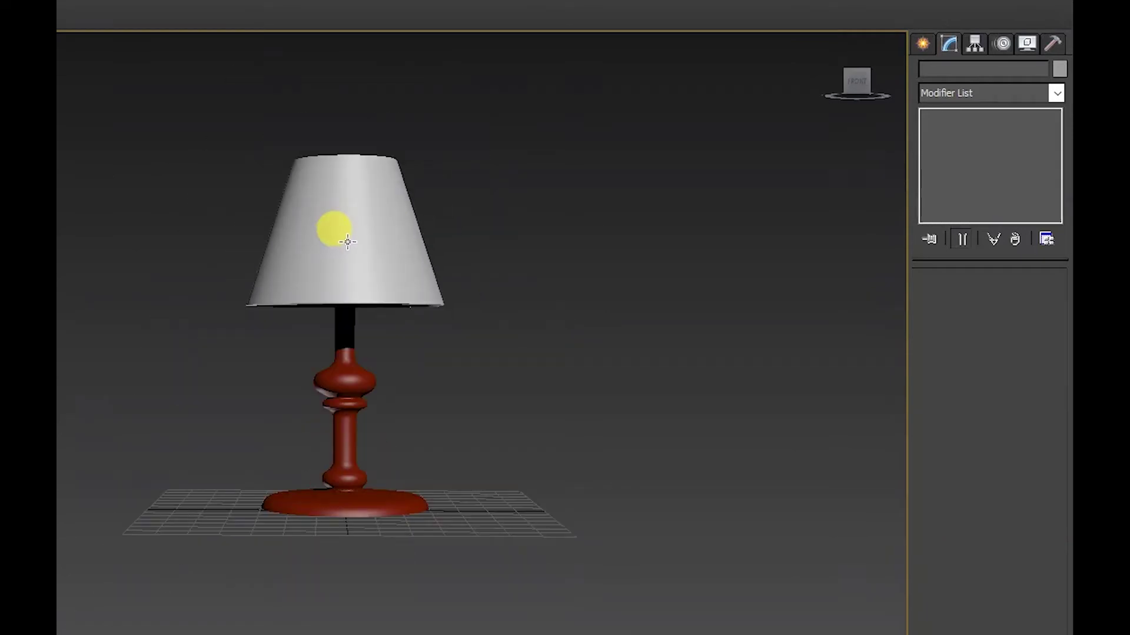
pyautogui.keyDown('alt'); pyautogui.moveTo(498, 378); pyautogui.dragTo(341, 214, button='middle'); pyautogui.keyUp('alt')
pyautogui.click(341, 214)
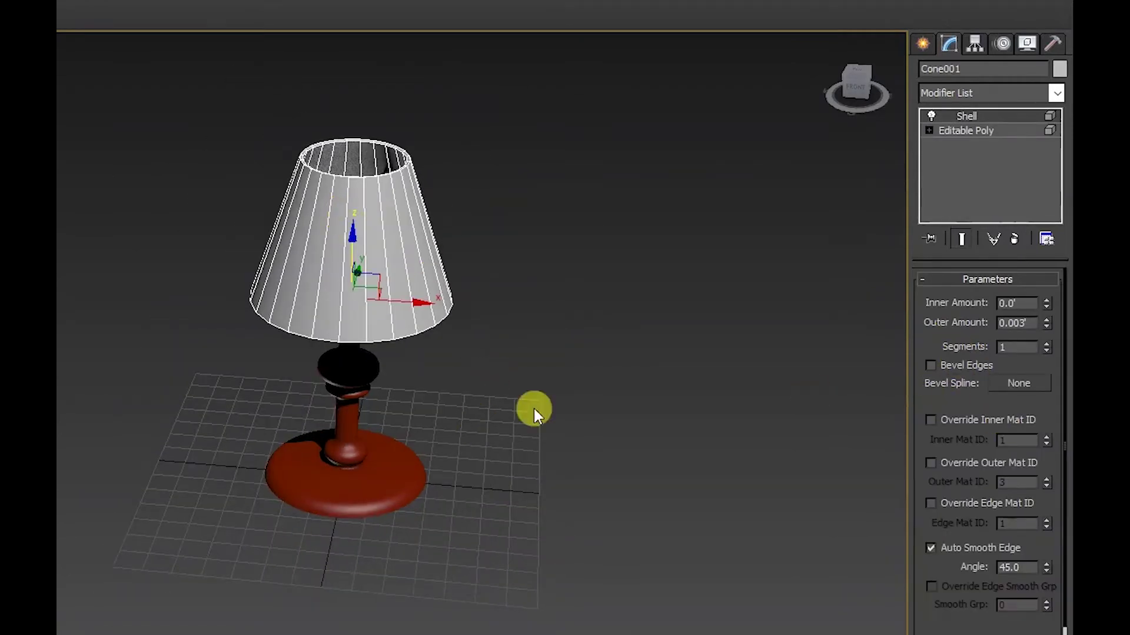
pyautogui.click(340, 396)
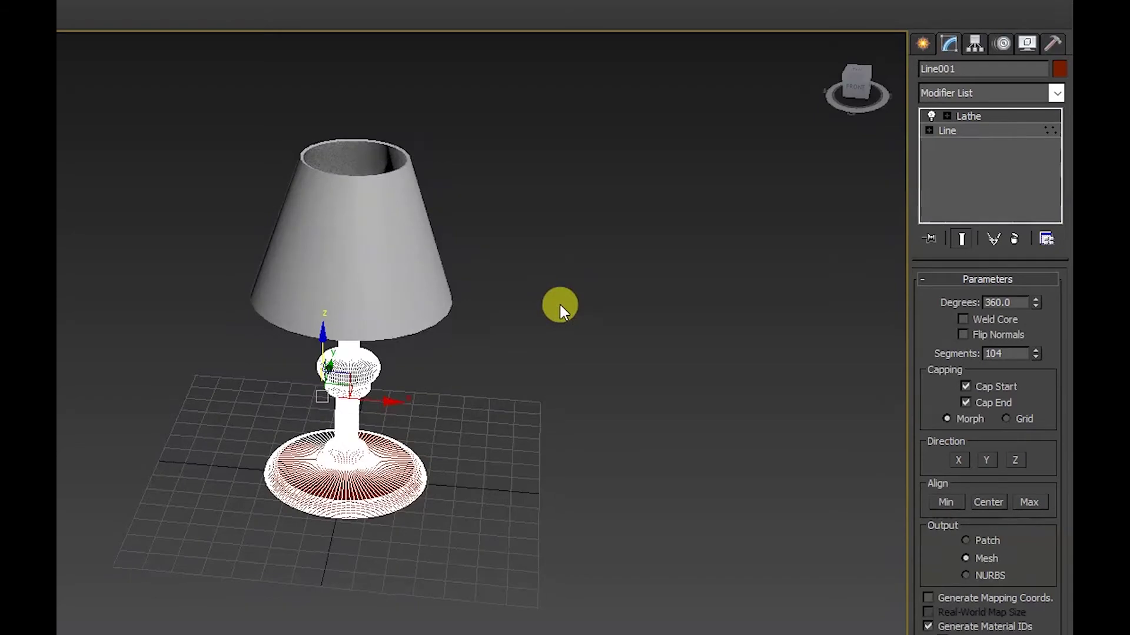
# Drop the stem to its Line level in the modifier stack and return to four viewports.
pyautogui.keyDown('alt'); pyautogui.moveTo(560, 304); pyautogui.dragTo(348, 303, button='middle'); pyautogui.keyUp('alt')
pyautogui.scroll(5, 348, 304)
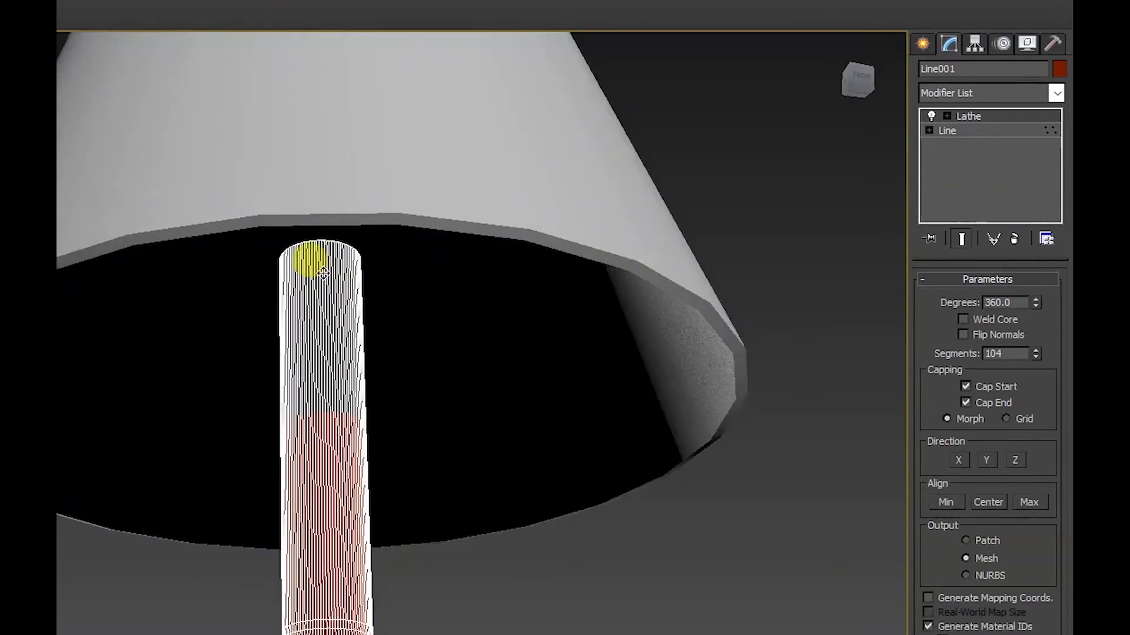
pyautogui.click(948, 130)
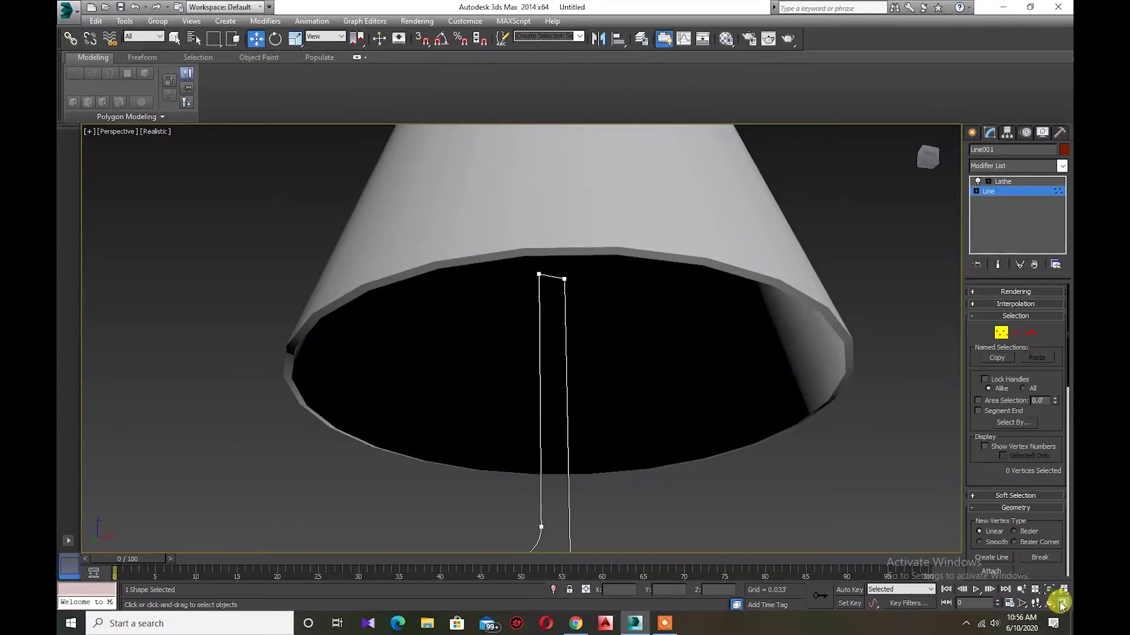
pyautogui.click(1061, 605)
pyautogui.scroll(-3, 727, 232)
pyautogui.scroll(-2, 659, 215)
pyautogui.scroll(5, 666, 229)
pyautogui.scroll(2, 667, 230)
pyautogui.scroll(2, 657, 220)
# Raise the profile's top vertices in the Front view so the lathed stem reaches into the shade.
pyautogui.moveTo(650, 218); pyautogui.dragTo(728, 242)
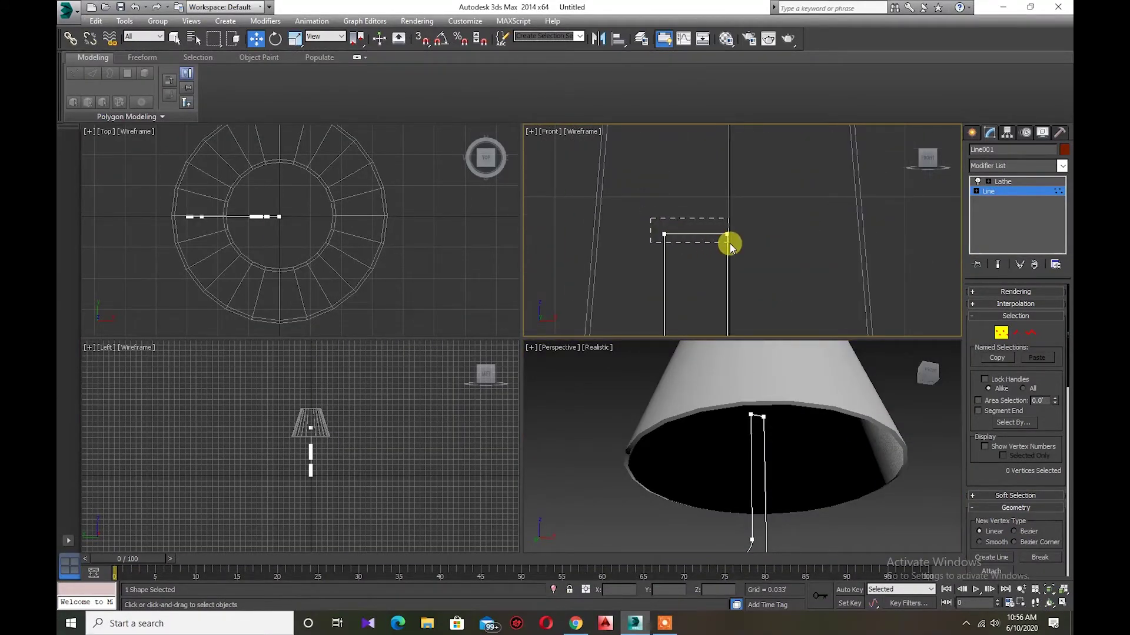
pyautogui.moveTo(658, 186); pyautogui.dragTo(653, 146)
pyautogui.scroll(-2, 732, 228)
pyautogui.scroll(-3, 730, 229)
pyautogui.moveTo(718, 217)
pyautogui.mouseDown()
pyautogui.moveTo(729, 217)
pyautogui.moveTo(730, 173)
pyautogui.mouseUp()
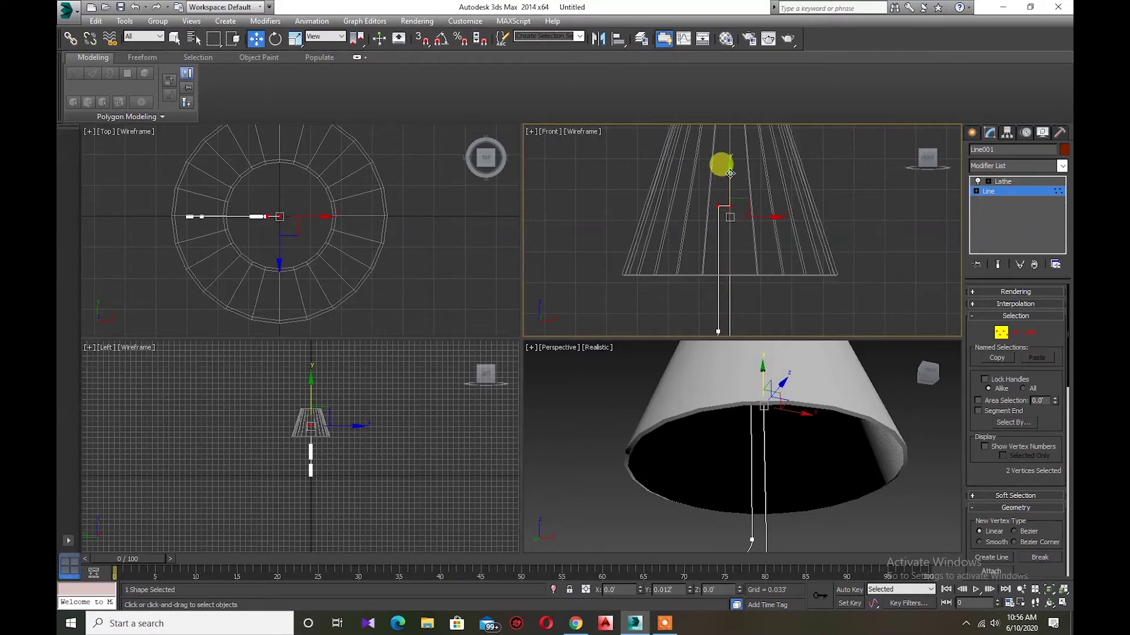
pyautogui.click(1015, 182)
pyautogui.scroll(-2, 794, 500)
pyautogui.click(769, 487)
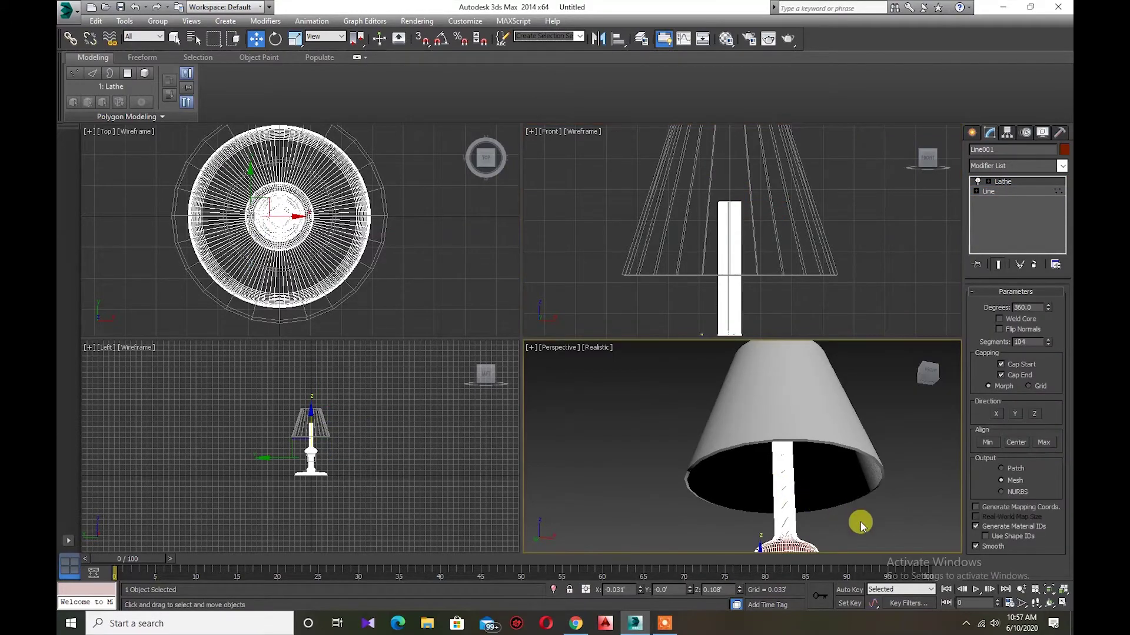
# Maximize the Perspective view and convert the Line001 stem to an Editable Poly.
pyautogui.click(1062, 603)
pyautogui.scroll(-2, 714, 443)
pyautogui.scroll(4, 623, 391)
pyautogui.click(623, 390)
pyautogui.click(589, 393)
pyautogui.rightClick(589, 393)
pyautogui.click(847, 503)
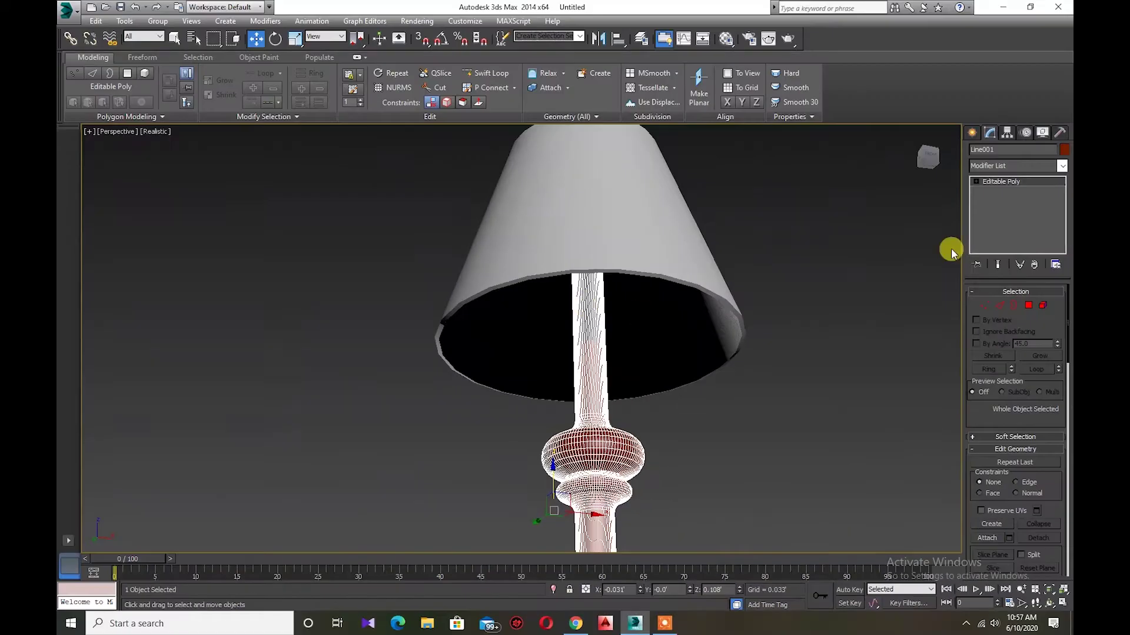
# Enter Edge mode and hide everything except the stem with Hide Unselected.
pyautogui.click(998, 305)
pyautogui.scroll(2, 571, 264)
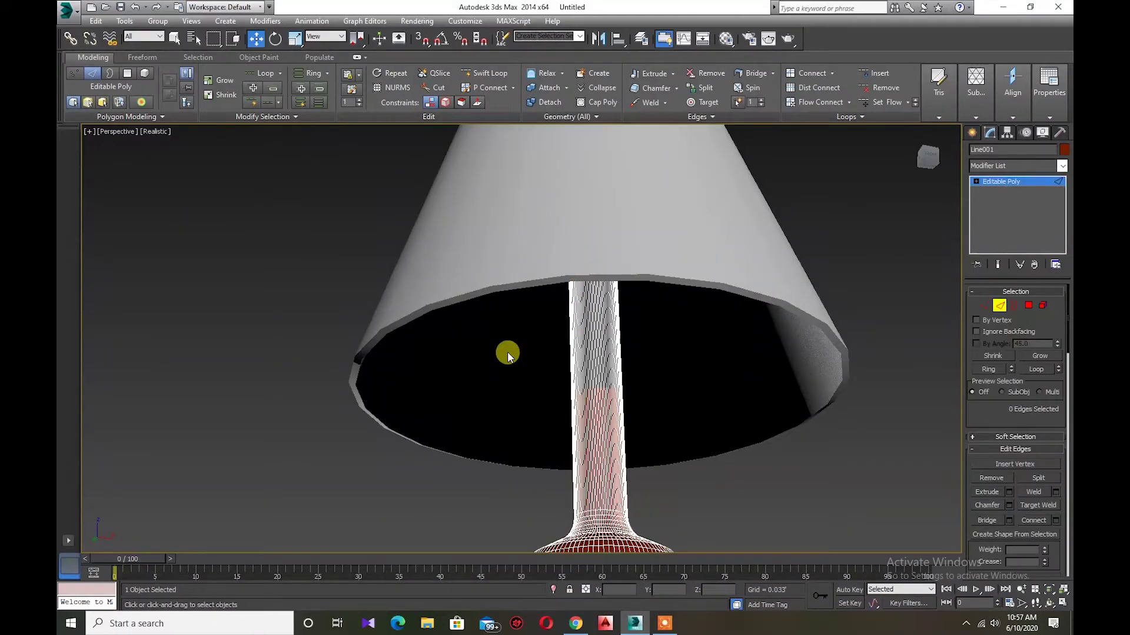
pyautogui.rightClick(507, 352)
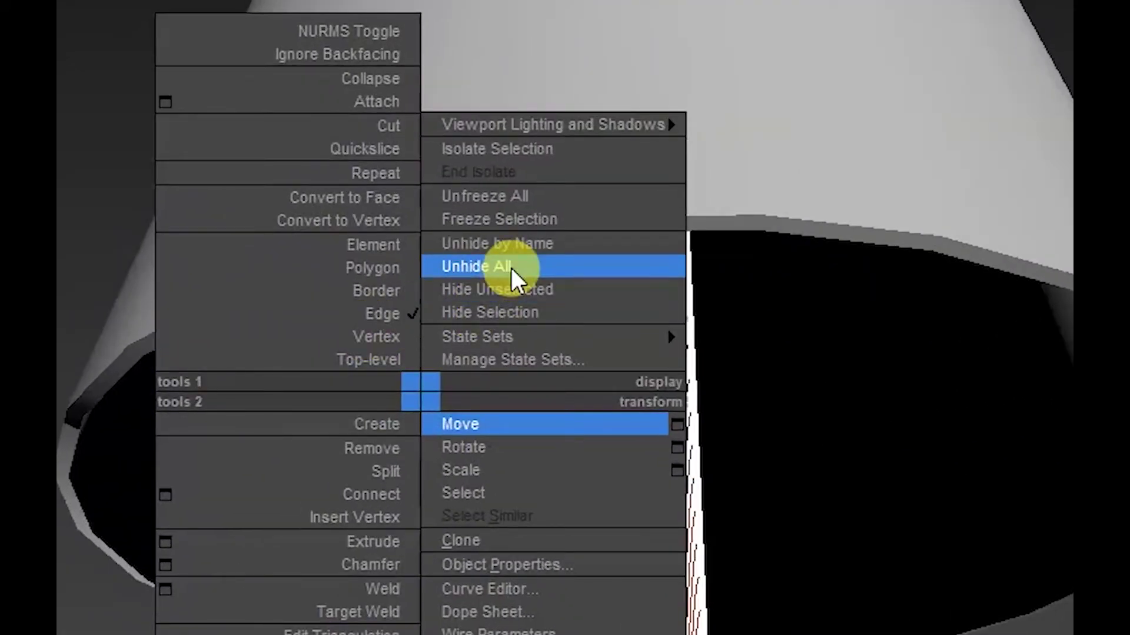
pyautogui.click(479, 290)
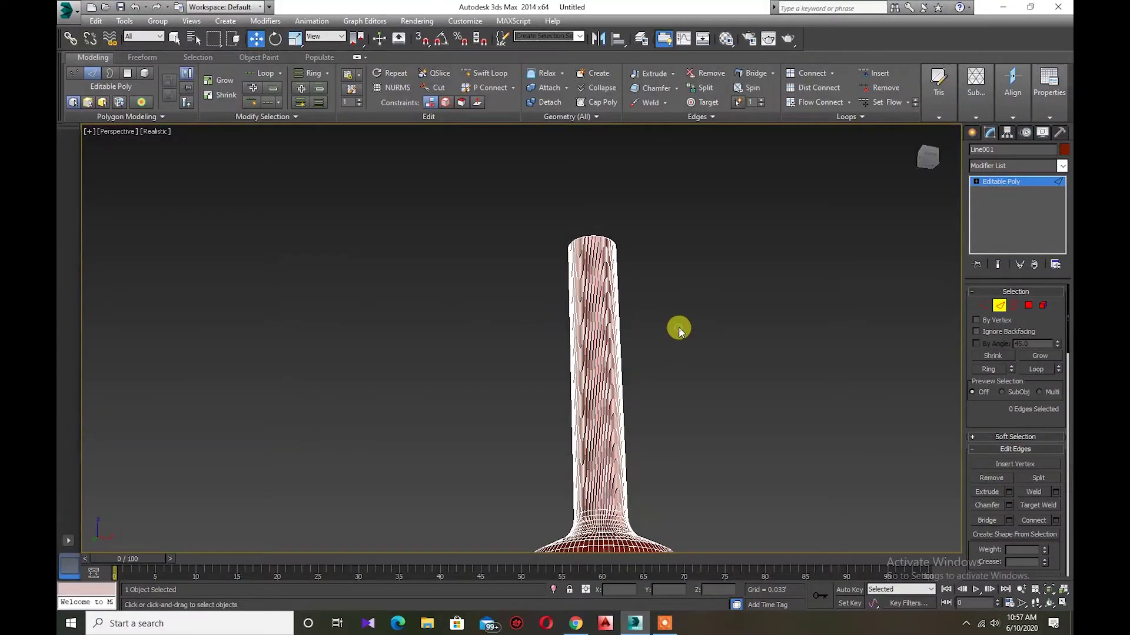
# Ring-select the stem's vertical edges in Edge mode.
pyautogui.scroll(3, 565, 239)
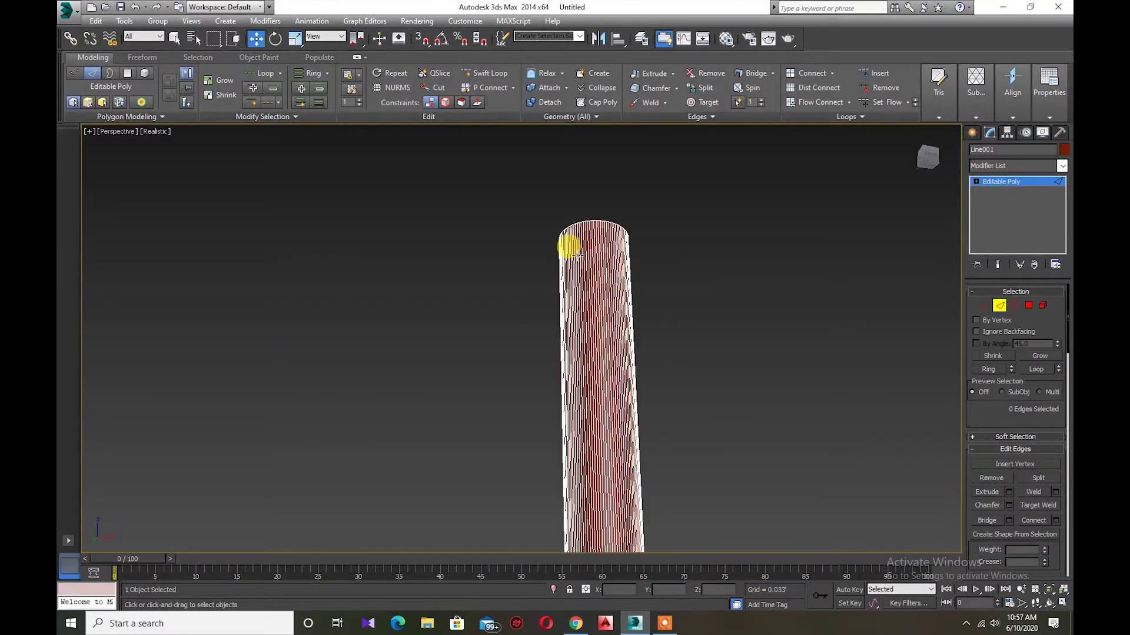
pyautogui.scroll(3, 552, 294)
pyautogui.scroll(2, 638, 179)
pyautogui.click(1024, 306)
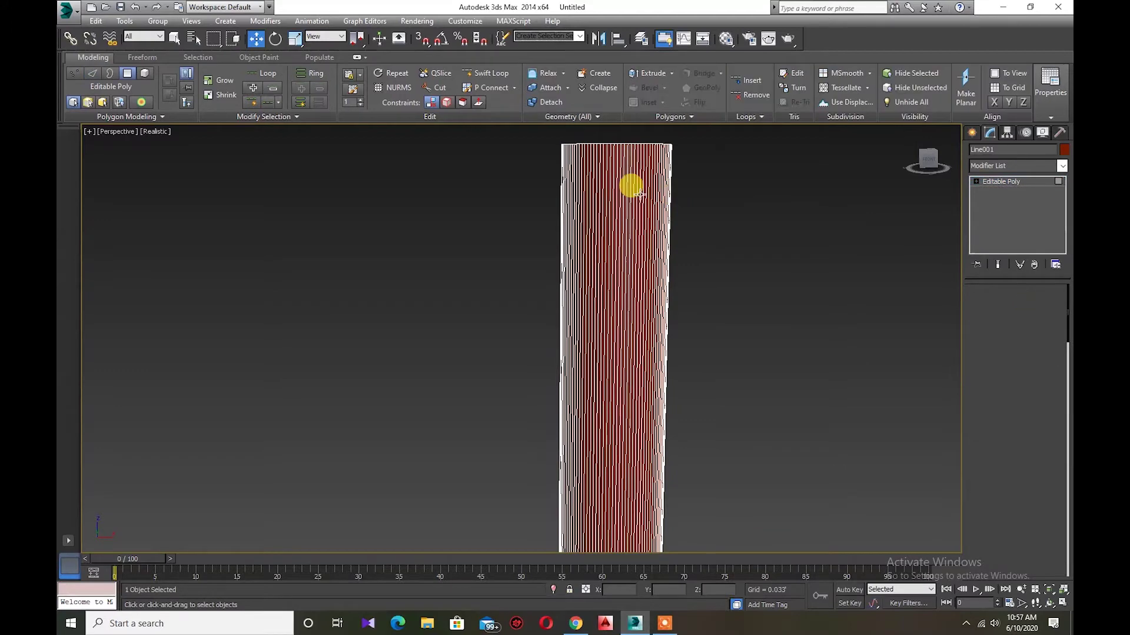
pyautogui.click(606, 160)
pyautogui.click(726, 264)
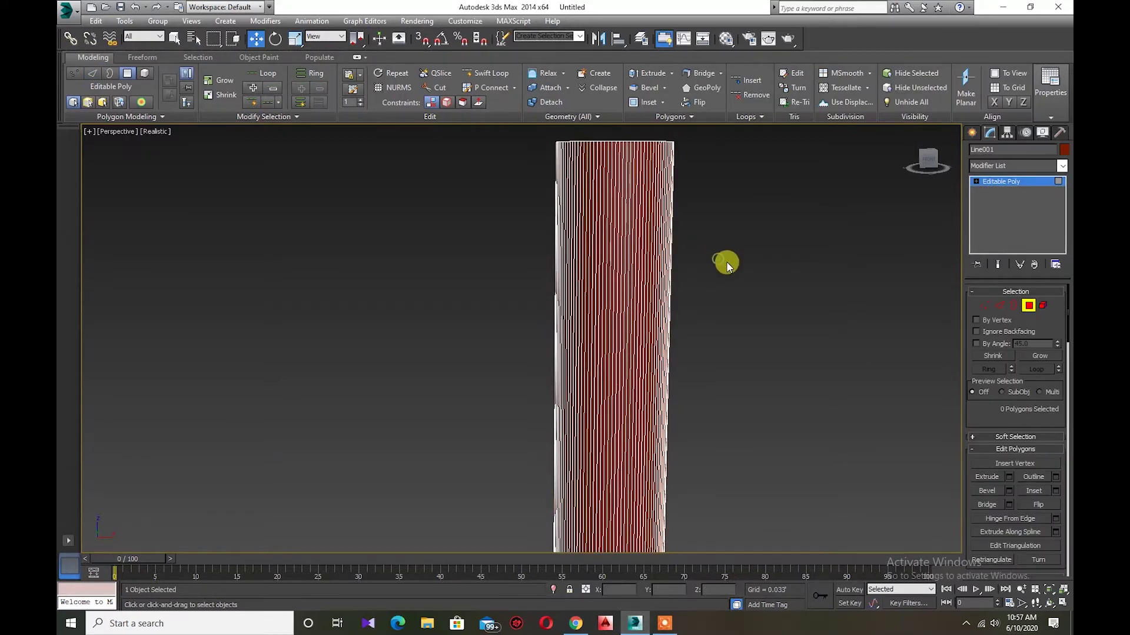
pyautogui.click(1003, 307)
pyautogui.click(612, 214)
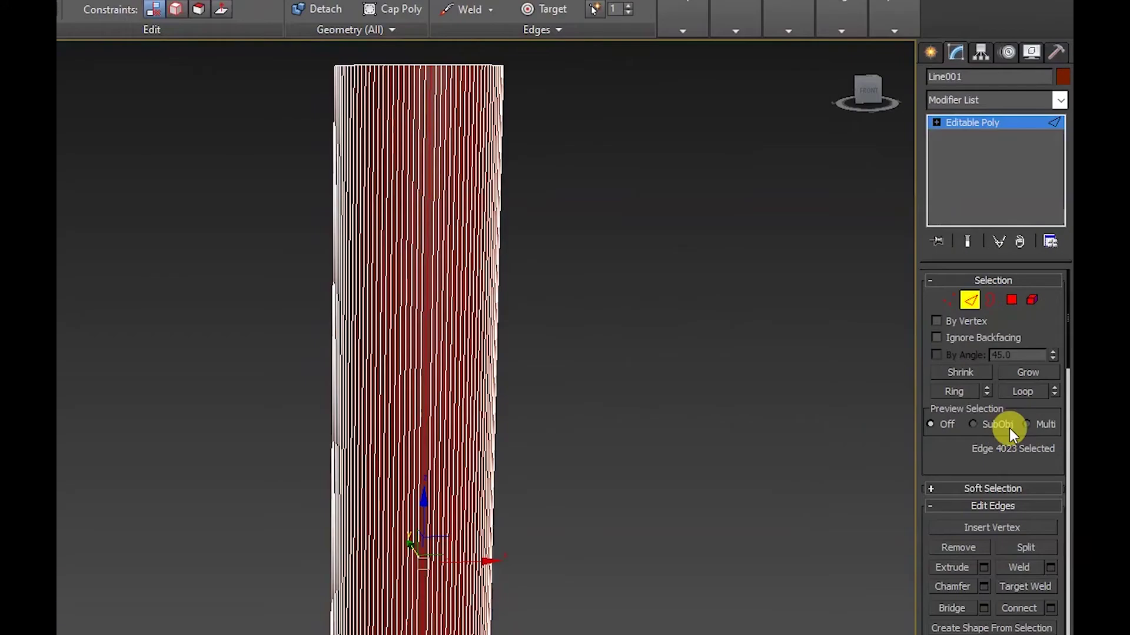
pyautogui.click(988, 369)
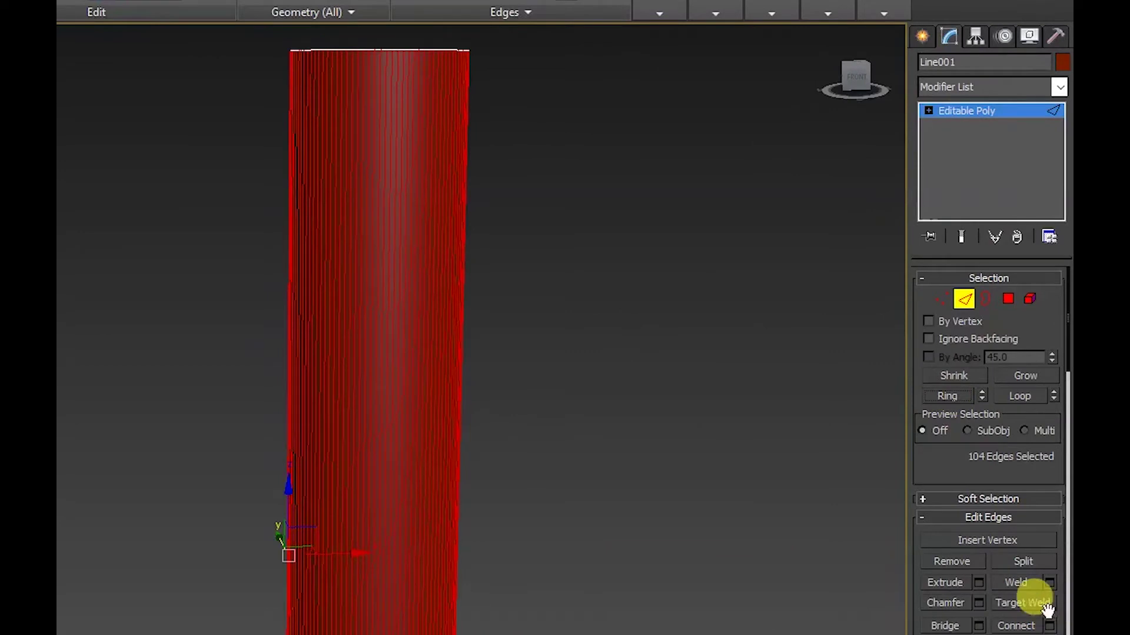
# Connect the edge ring with 2 segments, adjusting pinch and slide to place the loops.
pyautogui.scroll(-1, 1047, 603)
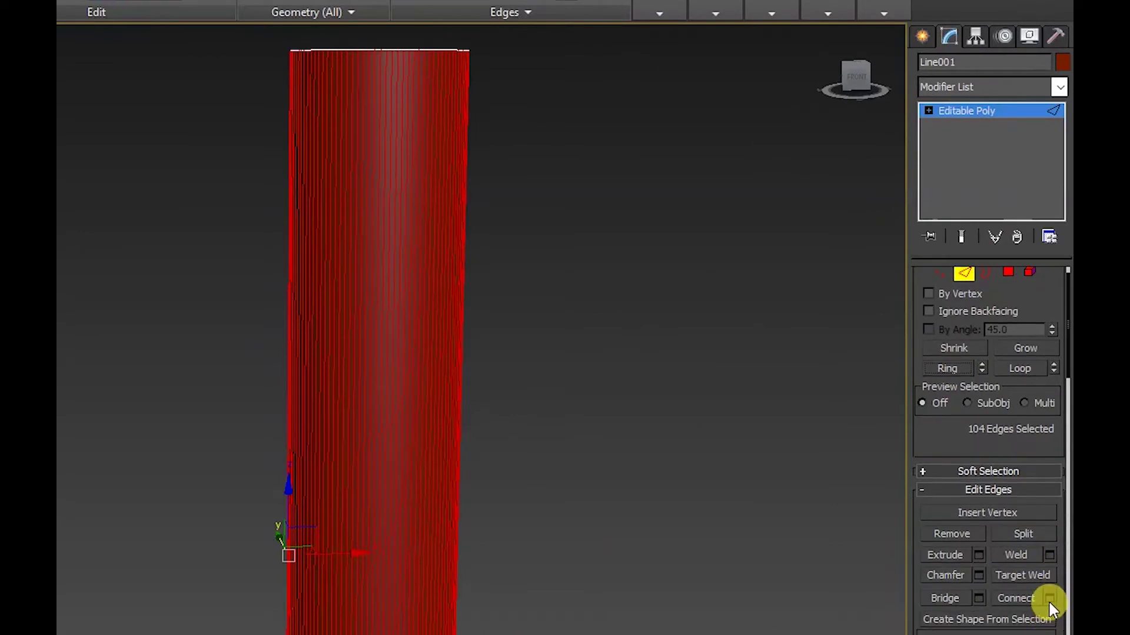
pyautogui.click(1050, 598)
pyautogui.click(250, 356)
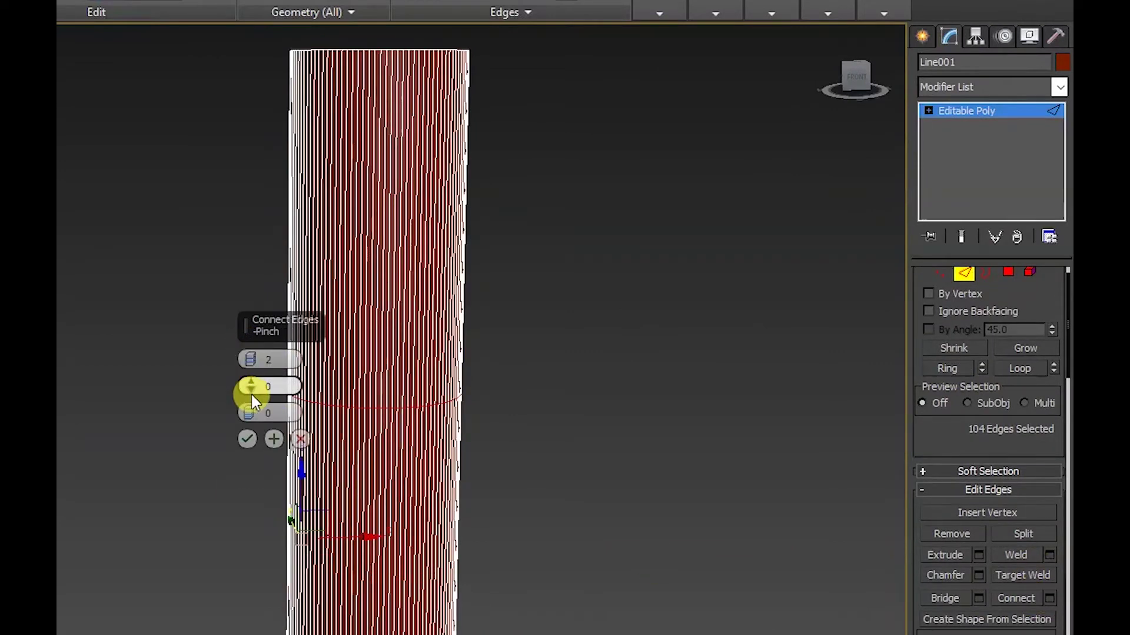
pyautogui.moveTo(251, 389); pyautogui.dragTo(275, 56)
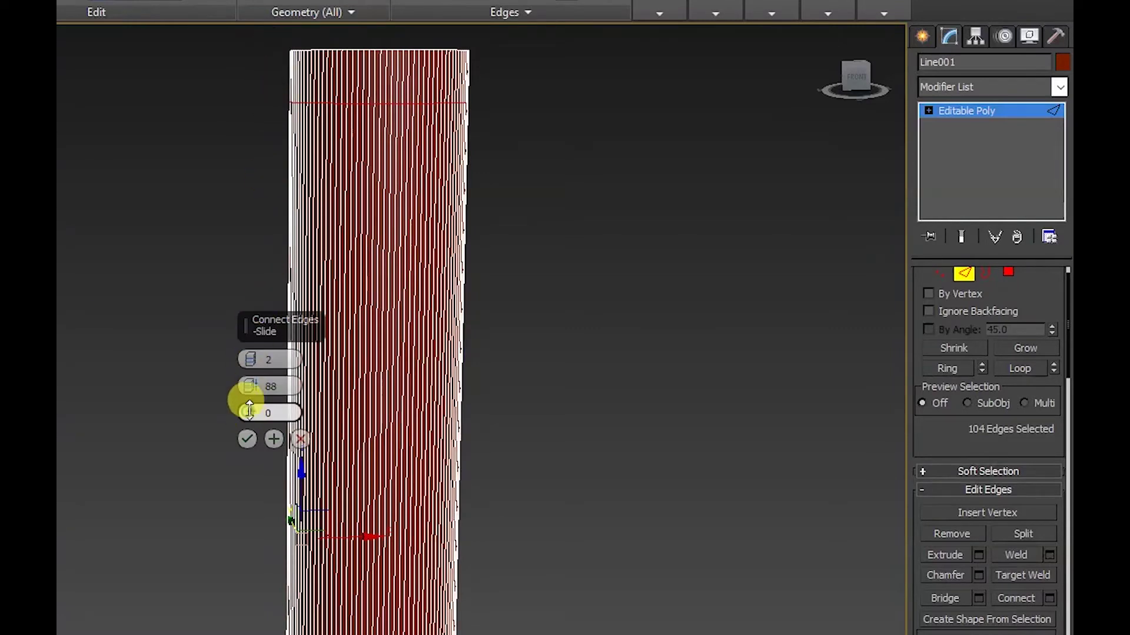
pyautogui.moveTo(249, 410); pyautogui.dragTo(245, 268)
pyautogui.scroll(-2, 340, 428)
pyautogui.scroll(-2, 351, 450)
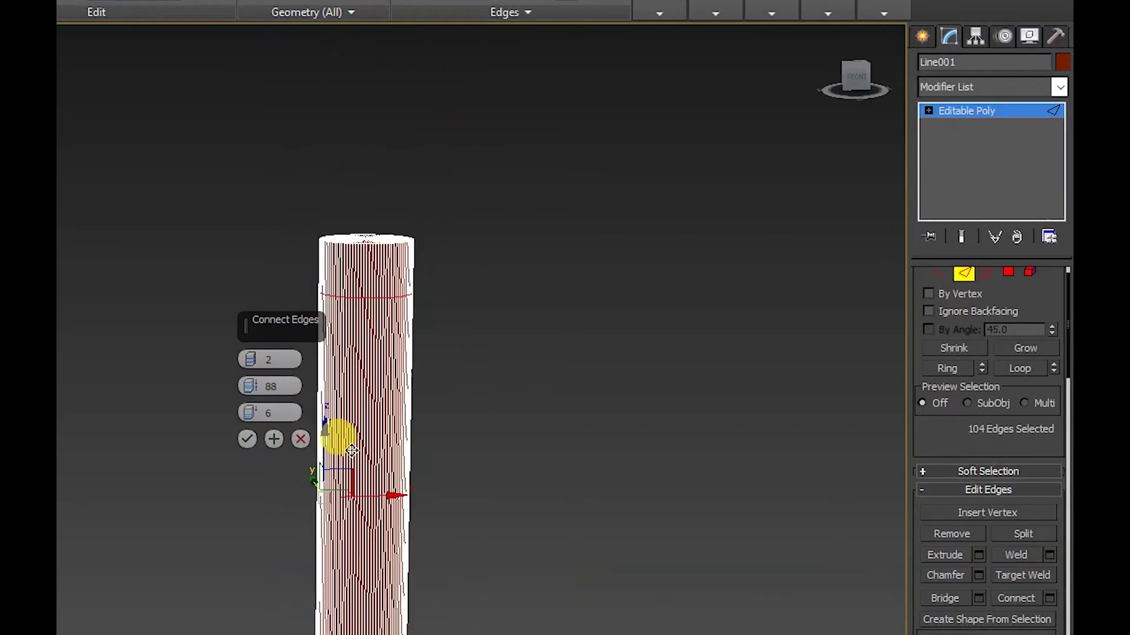
pyautogui.scroll(-3, 378, 492)
pyautogui.moveTo(248, 413); pyautogui.dragTo(249, 552)
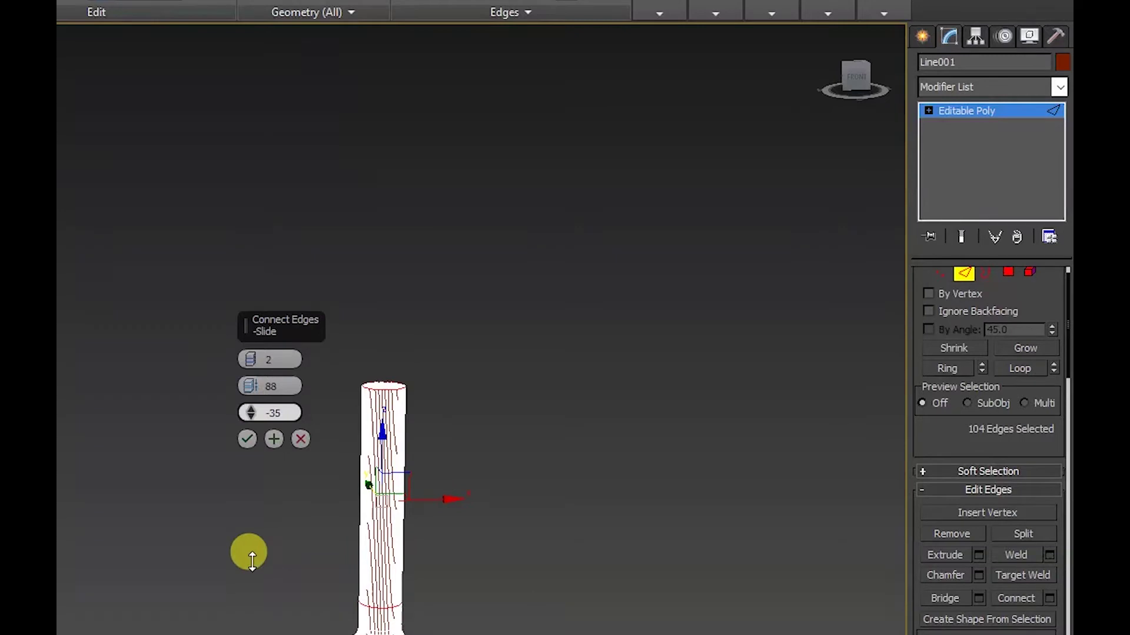
pyautogui.moveTo(252, 386); pyautogui.dragTo(241, 558)
# Fine-tune the two loops to pinch -64 and slide -488 and commit them.
pyautogui.moveTo(252, 386); pyautogui.dragTo(249, 289)
pyautogui.moveTo(251, 344); pyautogui.dragTo(247, 390)
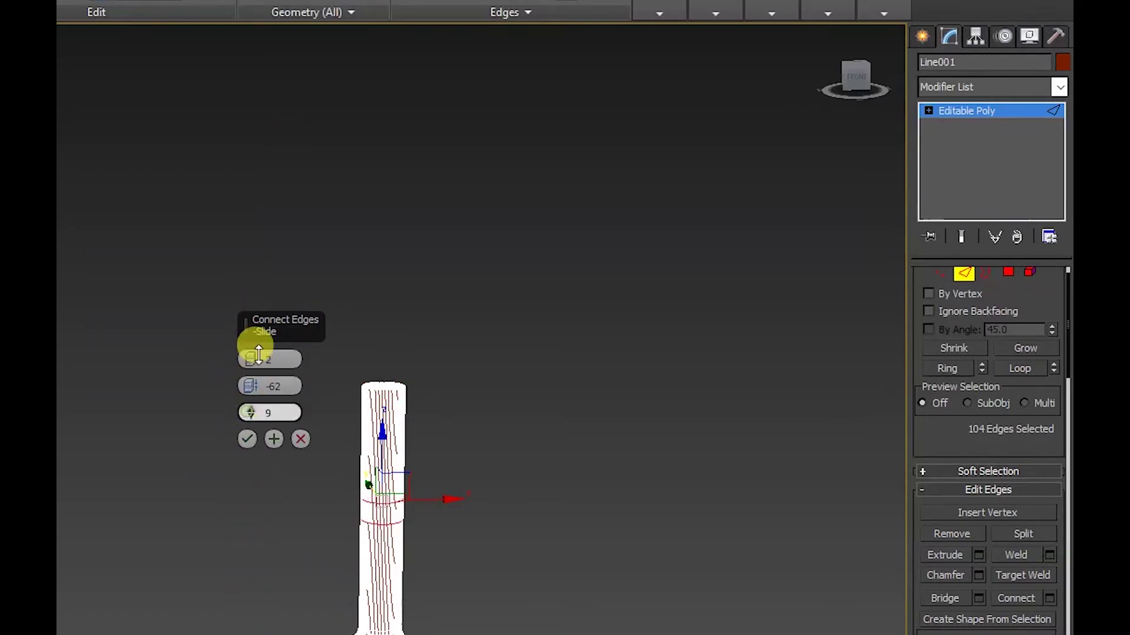
pyautogui.moveTo(247, 413); pyautogui.dragTo(250, 632)
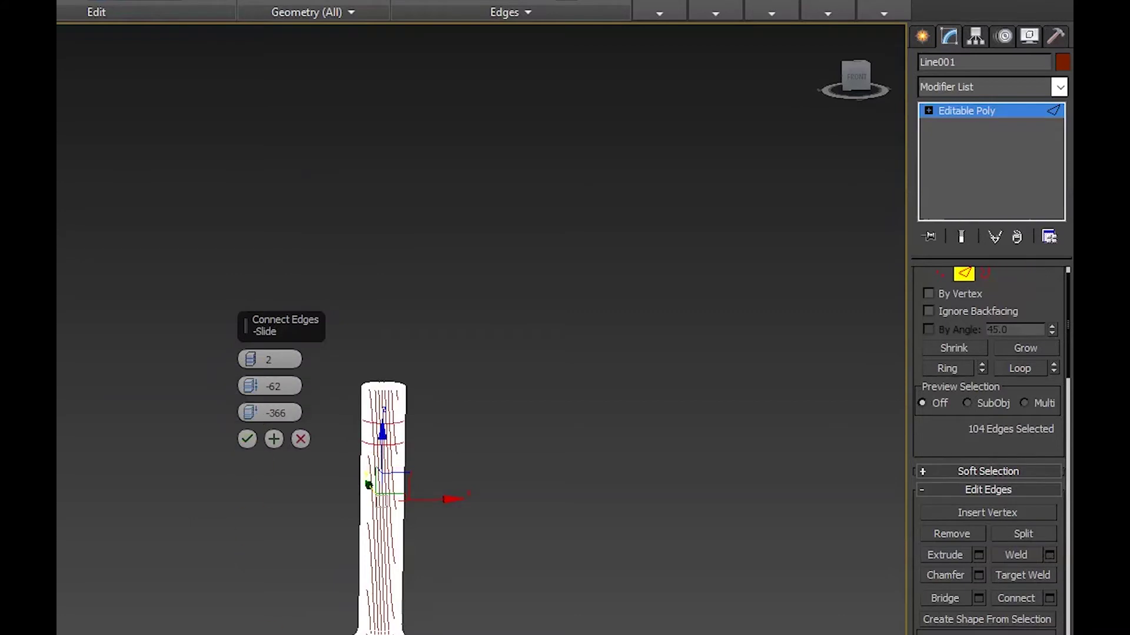
pyautogui.moveTo(252, 414); pyautogui.dragTo(257, 524)
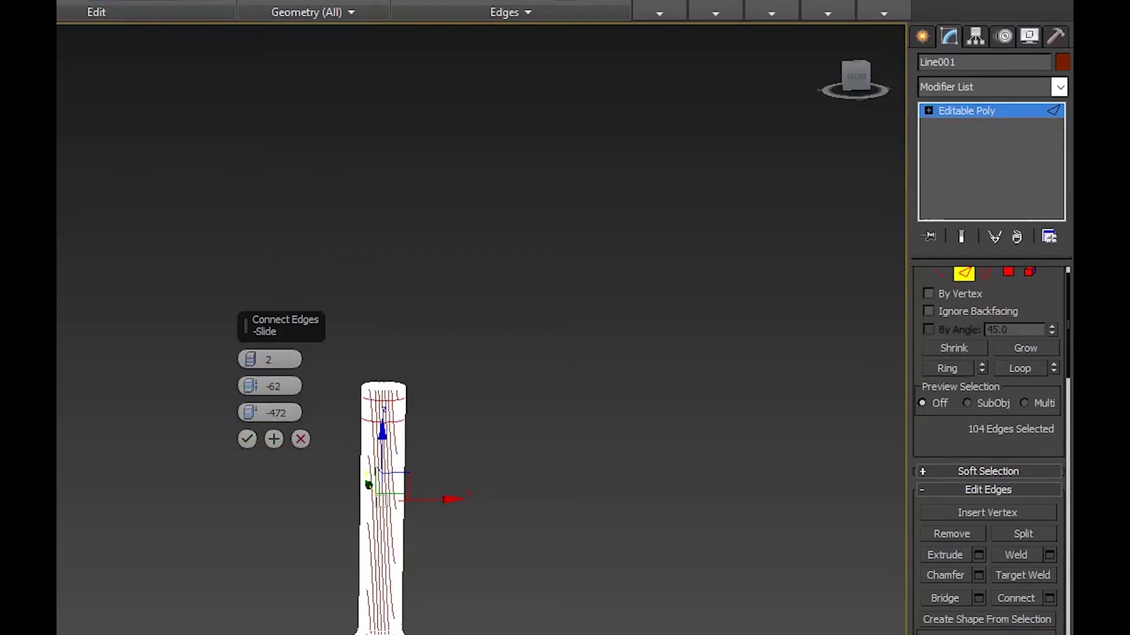
pyautogui.scroll(3, 412, 418)
pyautogui.scroll(2, 376, 382)
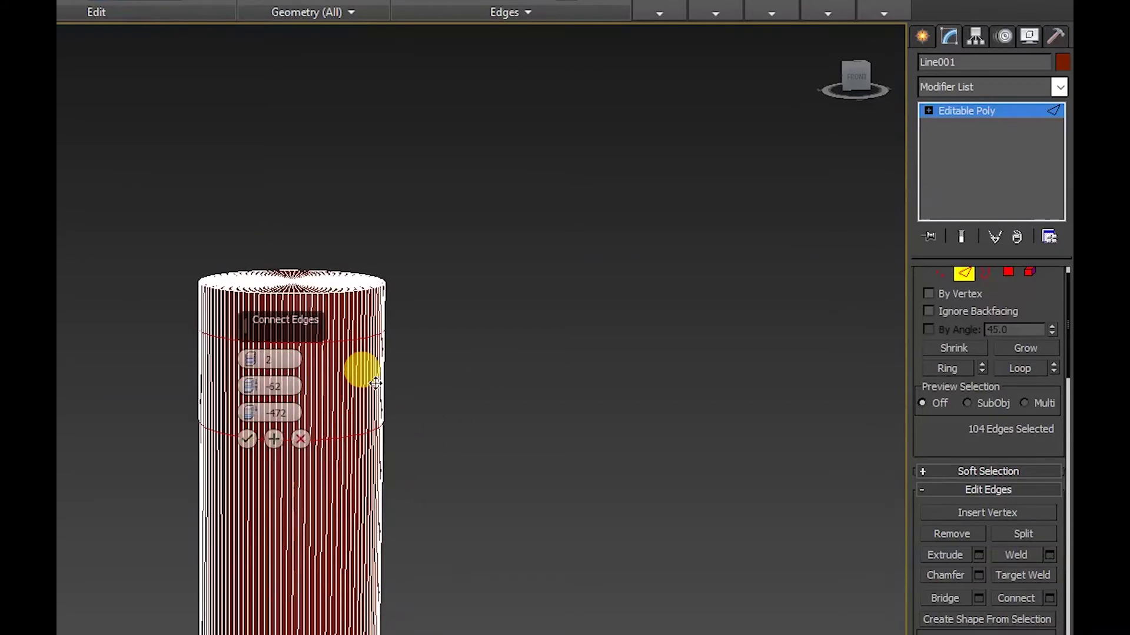
pyautogui.moveTo(251, 385)
pyautogui.mouseDown()
pyautogui.moveTo(248, 365)
pyautogui.moveTo(237, 394)
pyautogui.mouseUp()
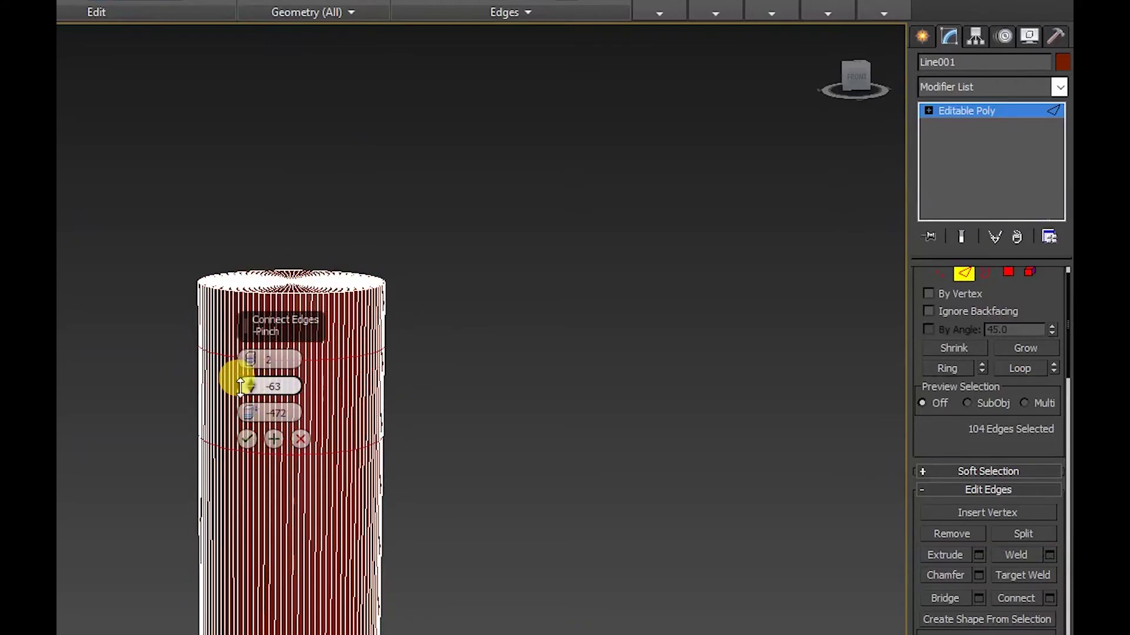
pyautogui.moveTo(251, 397)
pyautogui.mouseDown()
pyautogui.moveTo(242, 412)
pyautogui.moveTo(253, 384)
pyautogui.mouseUp()
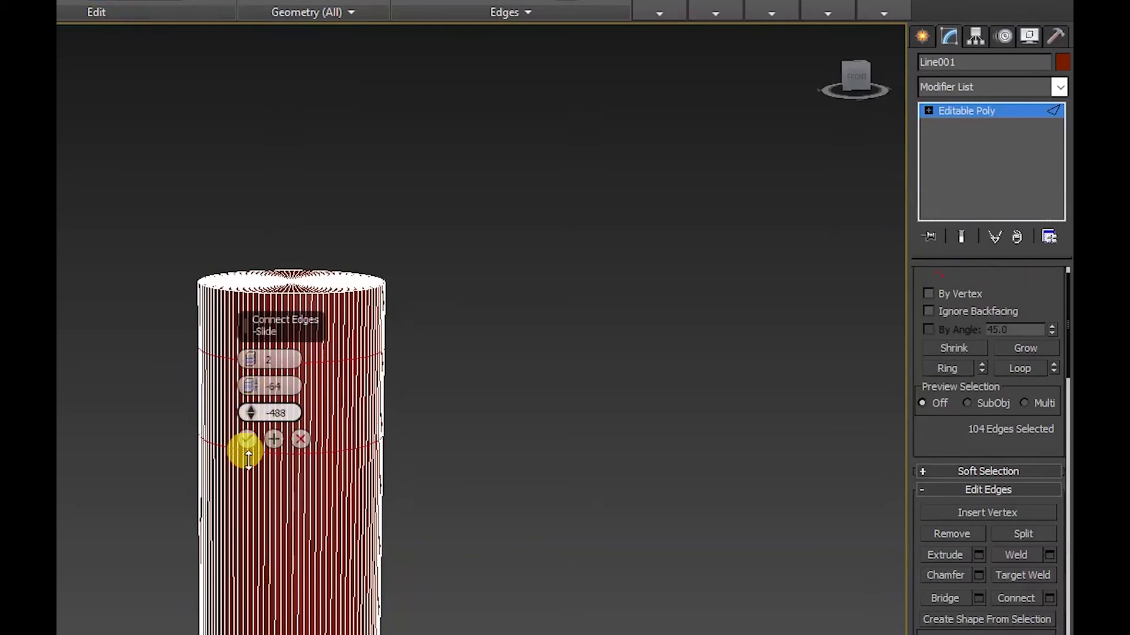
pyautogui.click(247, 439)
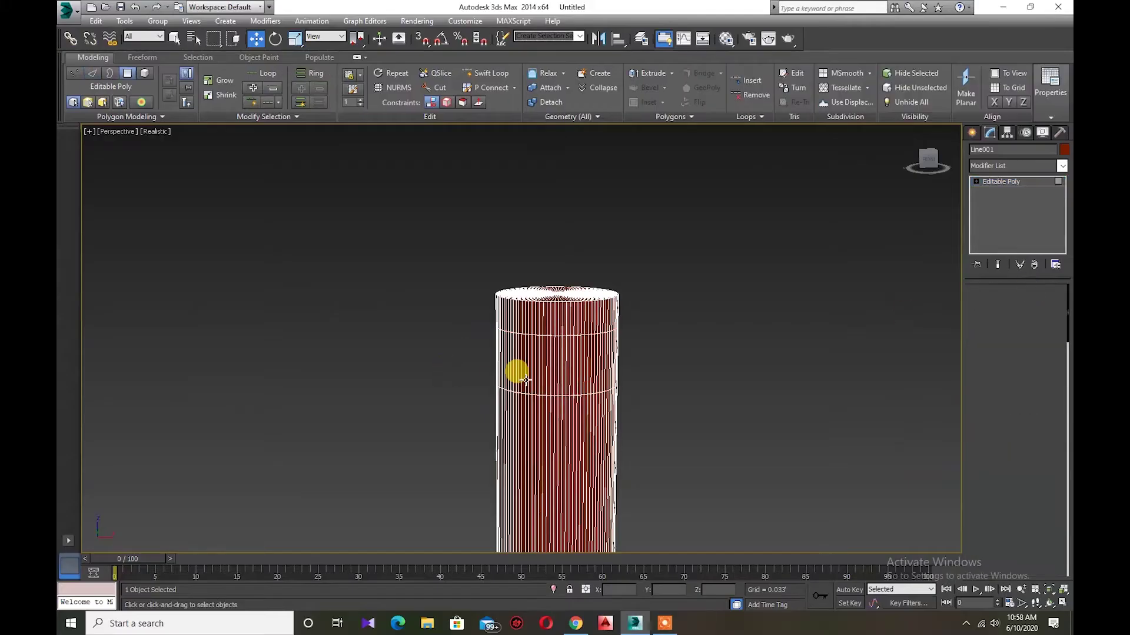
pyautogui.press('4')
pyautogui.click(547, 368)
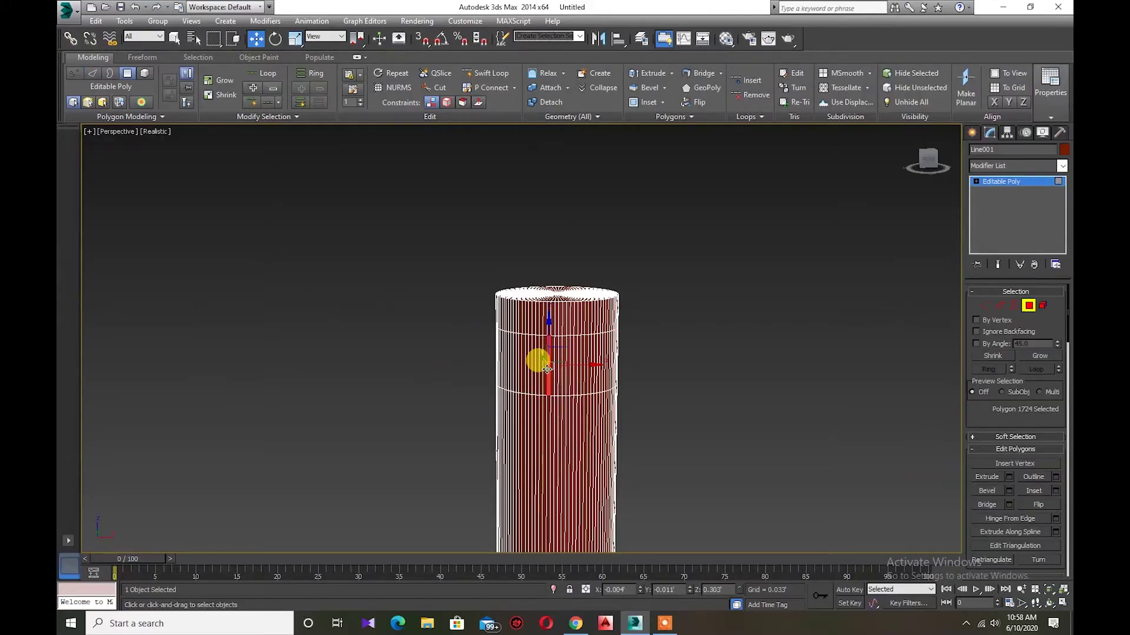
# Ctrl-select face groups between the new loops on several sides of the stem, orbiting around it.
pyautogui.keyDown('ctrl'); pyautogui.click(552, 376); pyautogui.keyUp('ctrl')
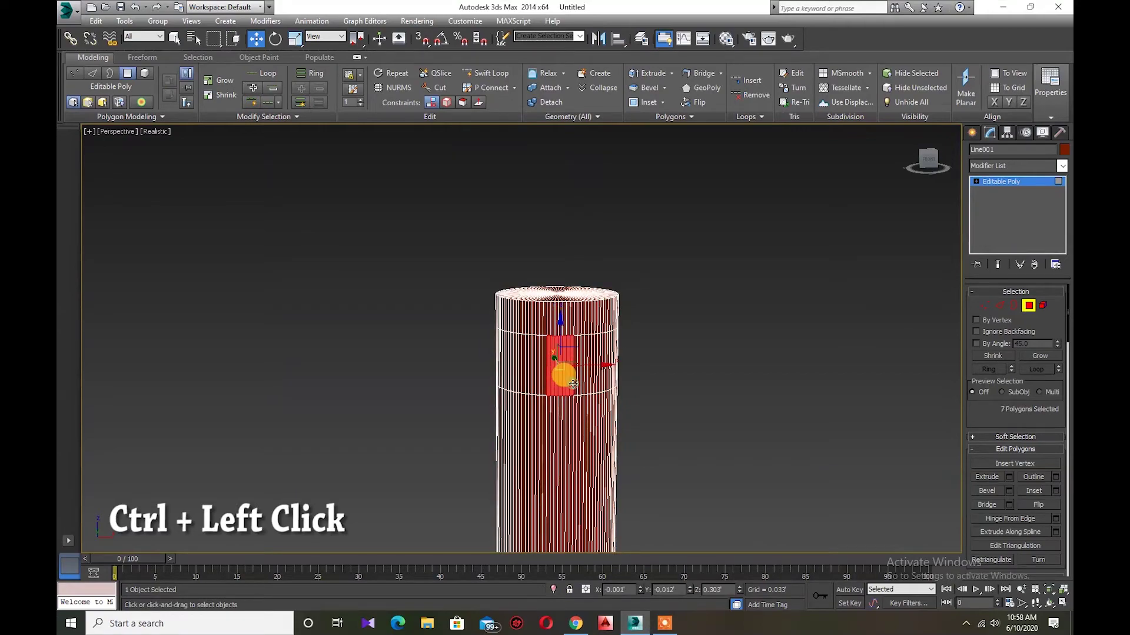
pyautogui.moveTo(672, 399)
pyautogui.keyDown('alt'); pyautogui.mouseDown(button='middle')
pyautogui.moveTo(617, 416)
pyautogui.moveTo(536, 414)
pyautogui.moveTo(574, 459)
pyautogui.moveTo(504, 492)
pyautogui.moveTo(436, 449)
pyautogui.moveTo(434, 387)
pyautogui.mouseUp(button='middle'); pyautogui.keyUp('alt')
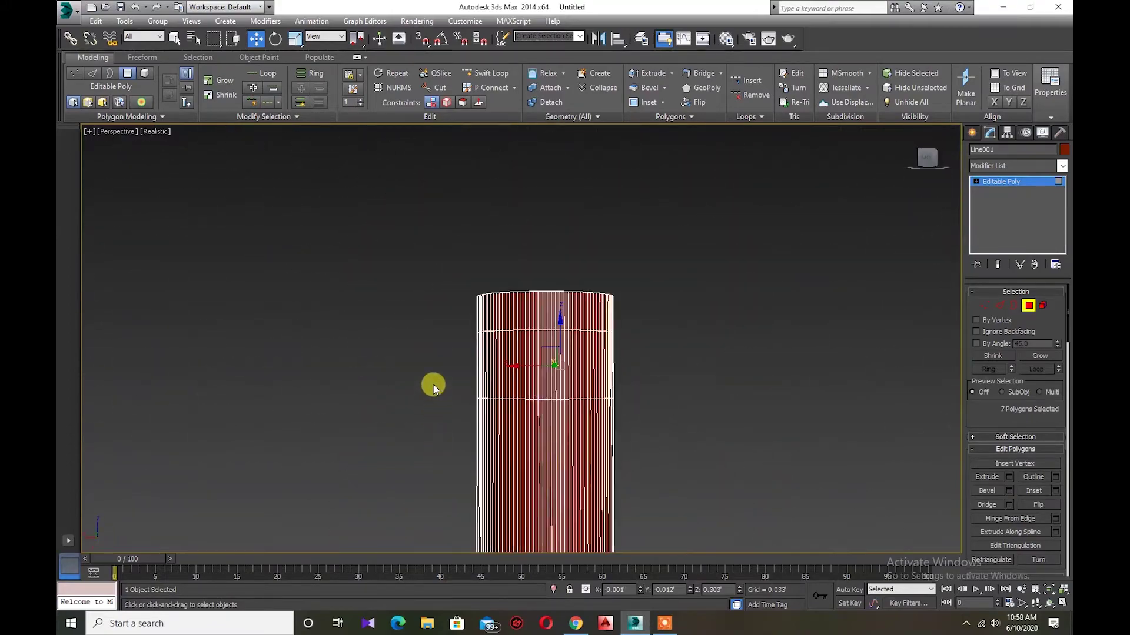
pyautogui.keyDown('ctrl'); pyautogui.click(558, 391); pyautogui.keyUp('ctrl')
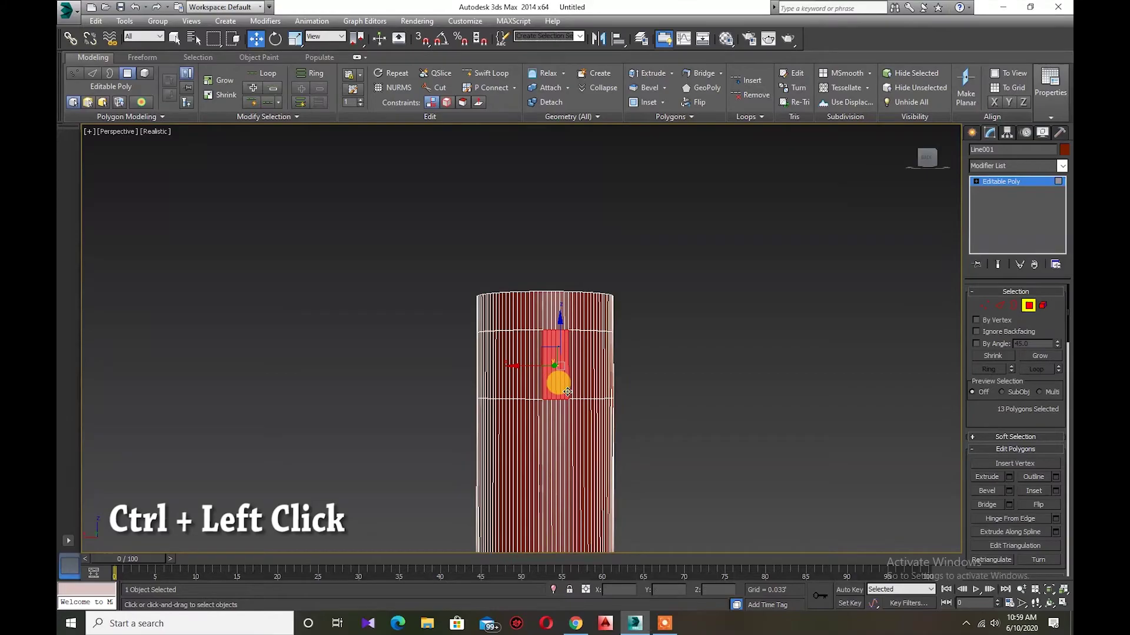
pyautogui.moveTo(614, 389)
pyautogui.keyDown('alt'); pyautogui.mouseDown(button='middle')
pyautogui.moveTo(581, 513)
pyautogui.moveTo(584, 486)
pyautogui.moveTo(534, 505)
pyautogui.moveTo(494, 435)
pyautogui.moveTo(508, 401)
pyautogui.mouseUp(button='middle'); pyautogui.keyUp('alt')
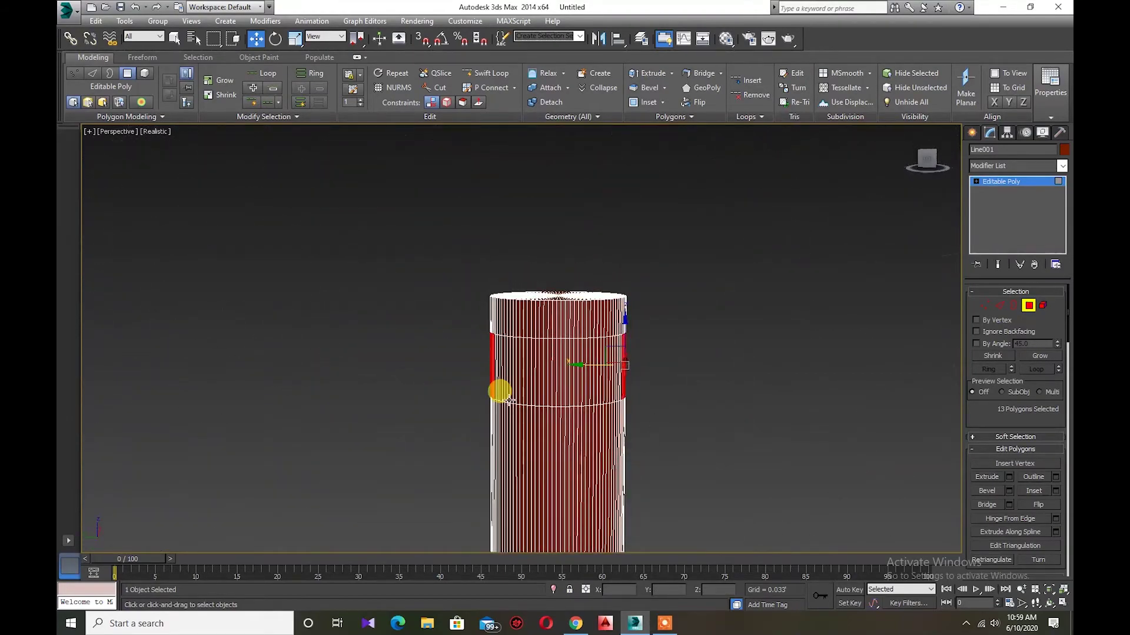
pyautogui.keyDown('ctrl'); pyautogui.click(555, 381); pyautogui.keyUp('ctrl')
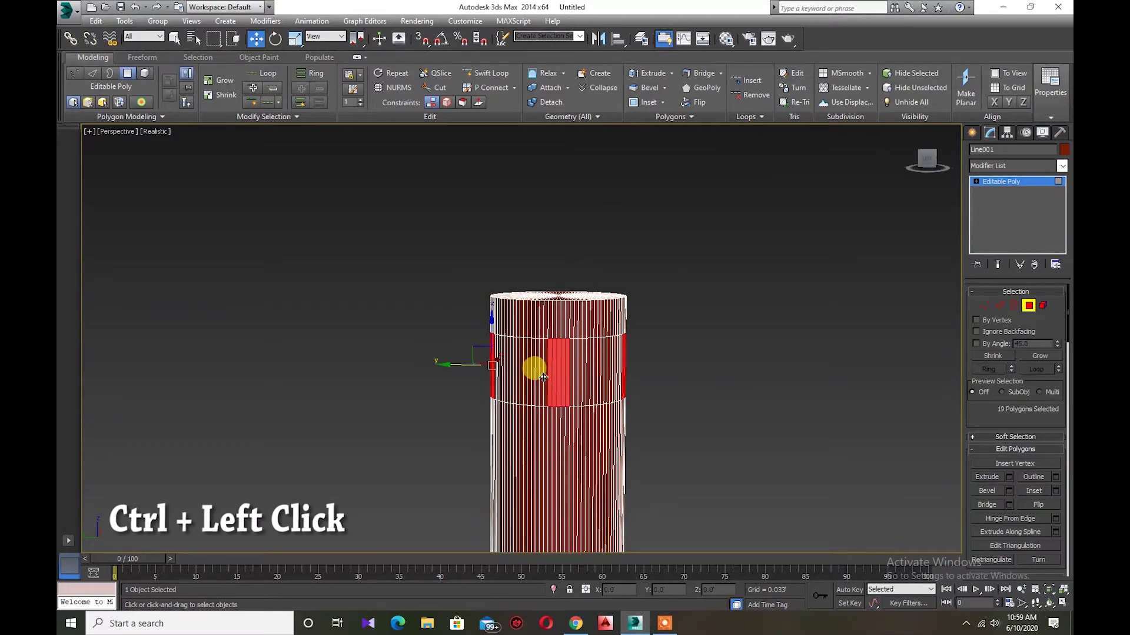
pyautogui.keyDown('ctrl'); pyautogui.click(546, 375); pyautogui.keyUp('ctrl')
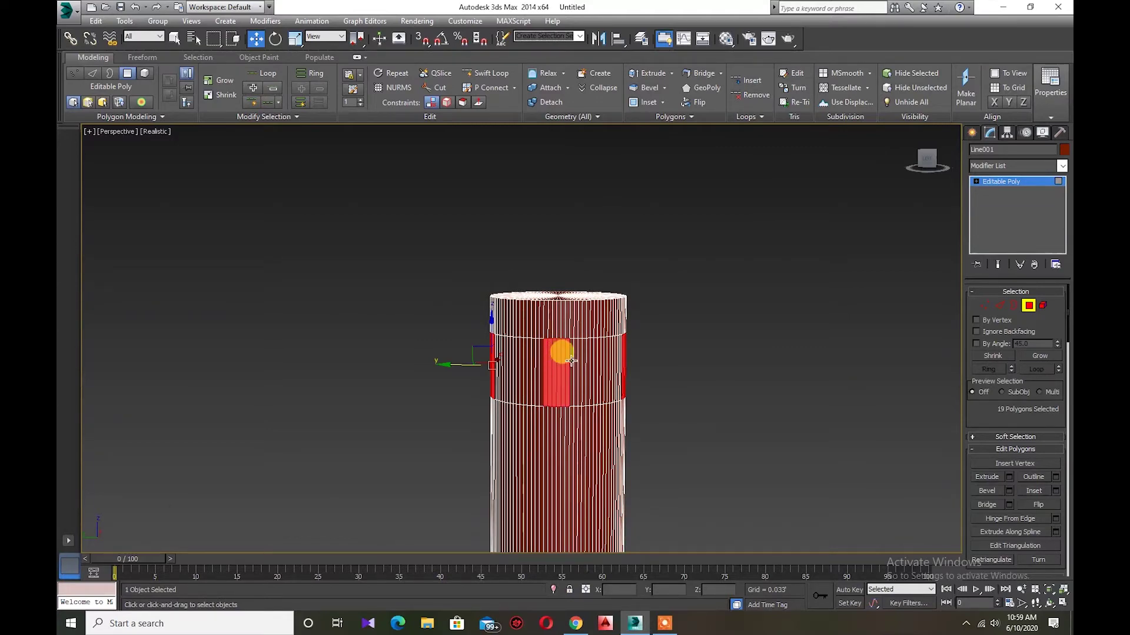
pyautogui.keyDown('alt'); pyautogui.moveTo(590, 336); pyautogui.dragTo(368, 353, button='middle'); pyautogui.keyUp('alt')
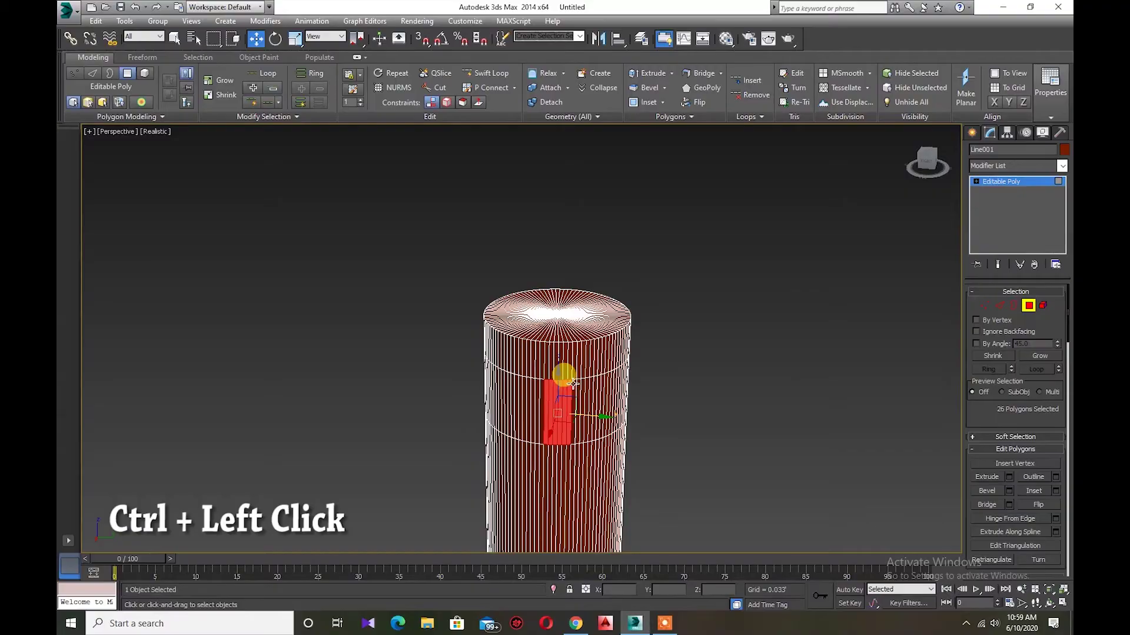
pyautogui.moveTo(648, 371)
pyautogui.keyDown('alt'); pyautogui.mouseDown(button='middle')
pyautogui.moveTo(586, 463)
pyautogui.moveTo(521, 434)
pyautogui.moveTo(630, 410)
pyautogui.moveTo(699, 455)
pyautogui.mouseUp(button='middle'); pyautogui.keyUp('alt')
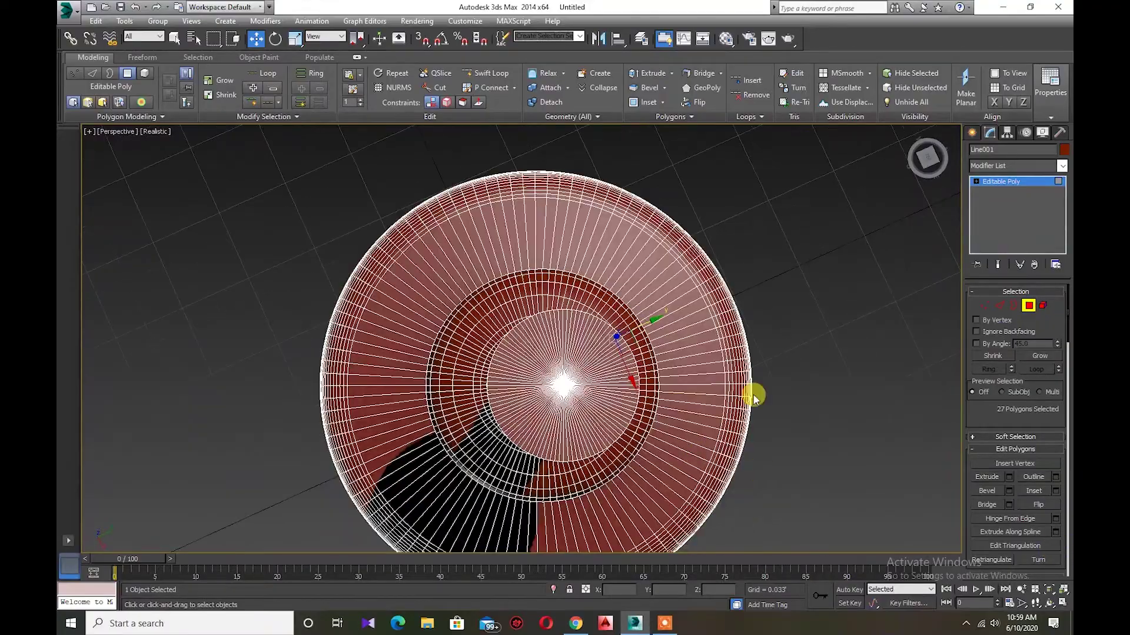
pyautogui.rightClick(370, 149)
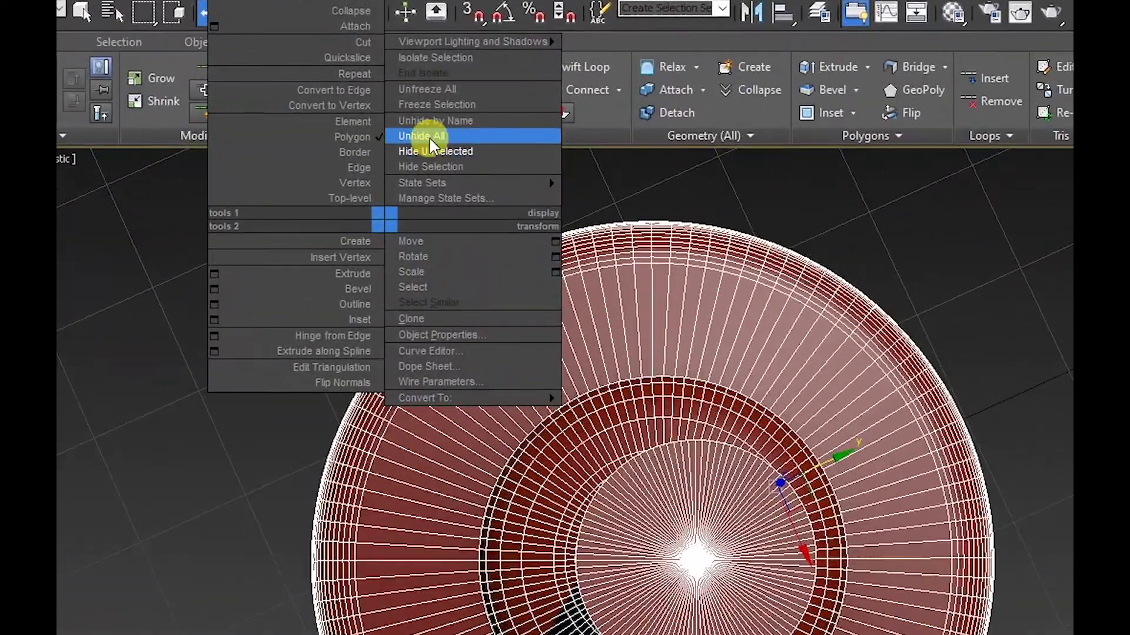
# Unhide all objects, cancel a trial face extrusion, and clear the face selection.
pyautogui.click(405, 117)
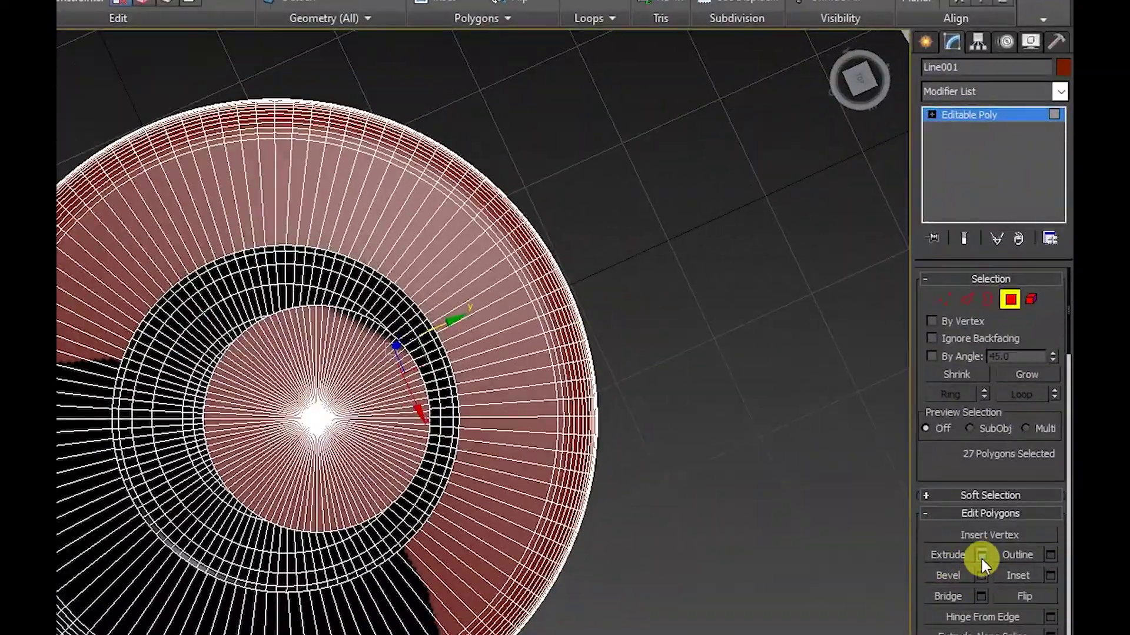
pyautogui.click(982, 555)
pyautogui.moveTo(625, 474)
pyautogui.keyDown('alt'); pyautogui.mouseDown(button='middle')
pyautogui.moveTo(668, 496)
pyautogui.moveTo(542, 404)
pyautogui.moveTo(517, 412)
pyautogui.moveTo(412, 306)
pyautogui.moveTo(435, 359)
pyautogui.mouseUp(button='middle'); pyautogui.keyUp('alt')
pyautogui.moveTo(457, 386)
pyautogui.mouseDown()
pyautogui.moveTo(434, 301)
pyautogui.moveTo(454, 347)
pyautogui.mouseUp()
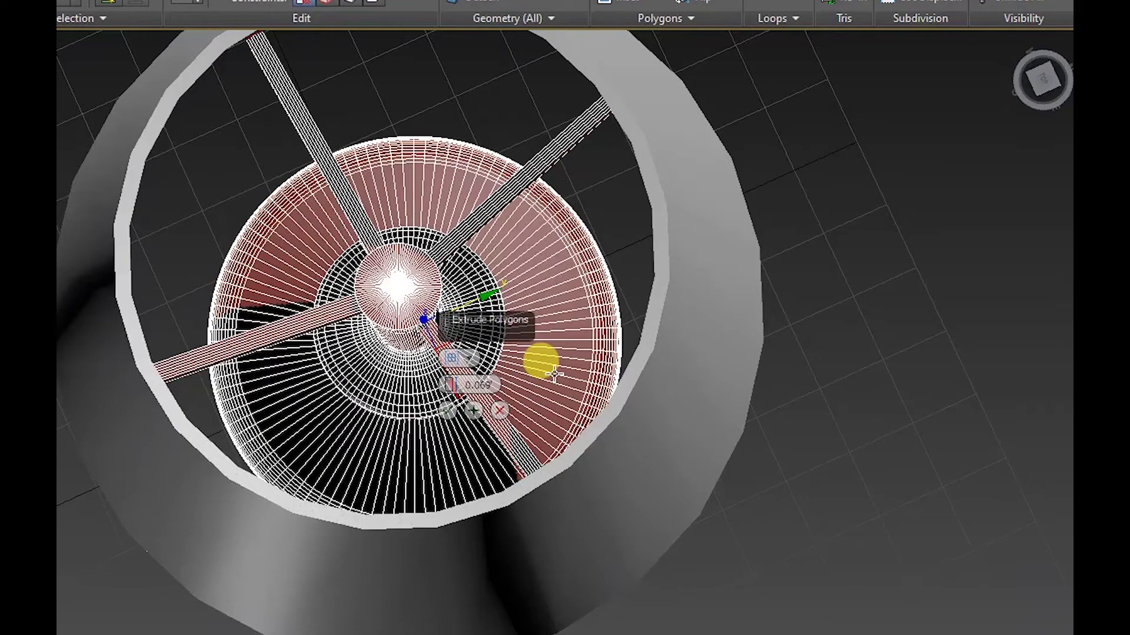
pyautogui.moveTo(554, 366)
pyautogui.keyDown('alt'); pyautogui.mouseDown(button='middle')
pyautogui.moveTo(505, 296)
pyautogui.moveTo(509, 317)
pyautogui.mouseUp(button='middle'); pyautogui.keyUp('alt')
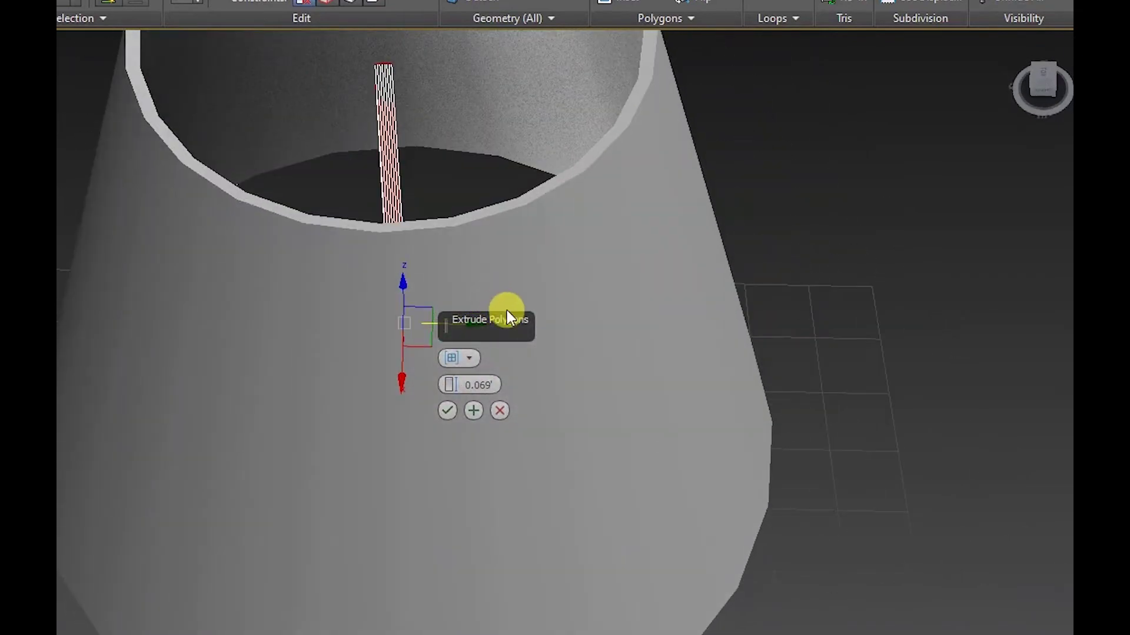
pyautogui.click(504, 410)
pyautogui.click(874, 346)
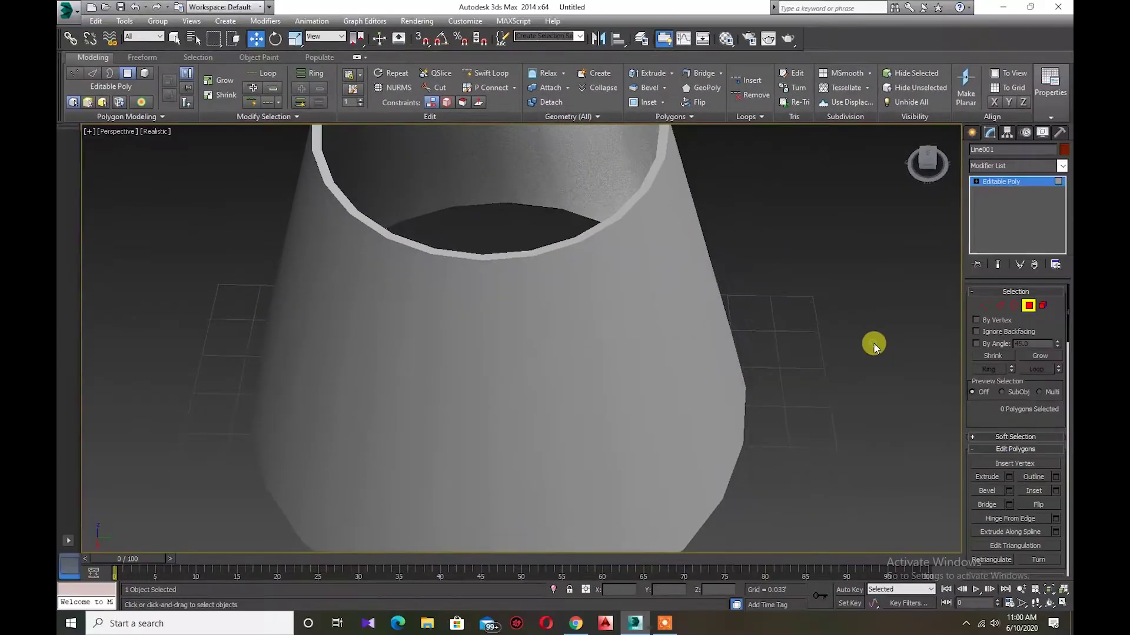
# Select the lampshade and hide it, leaving the stem and base visible.
pyautogui.rightClick(650, 468)
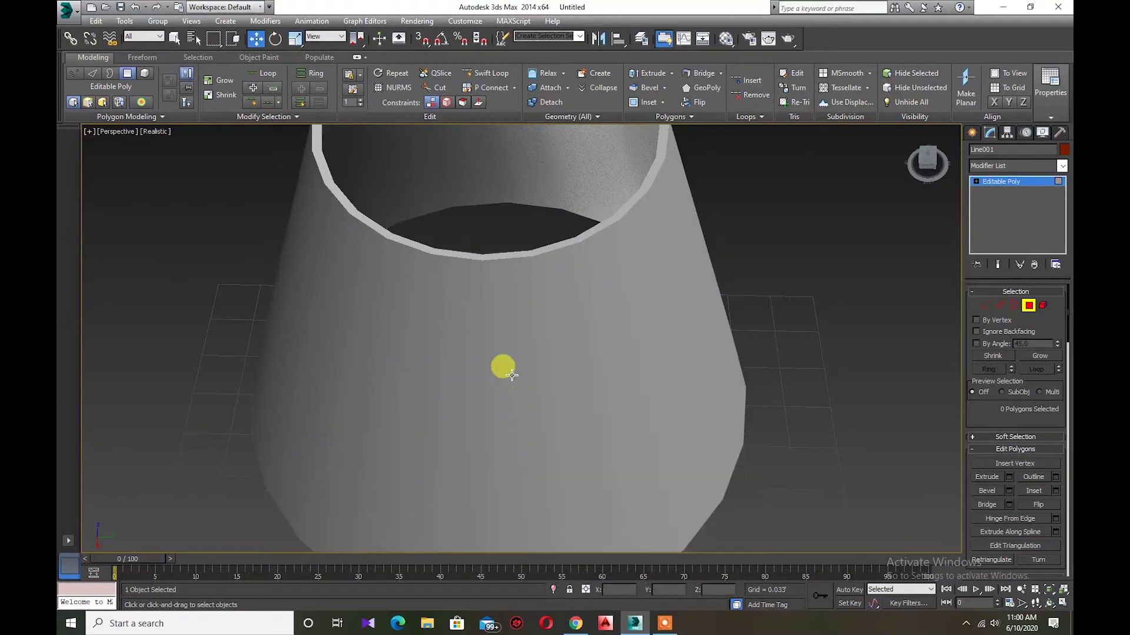
pyautogui.click(507, 263)
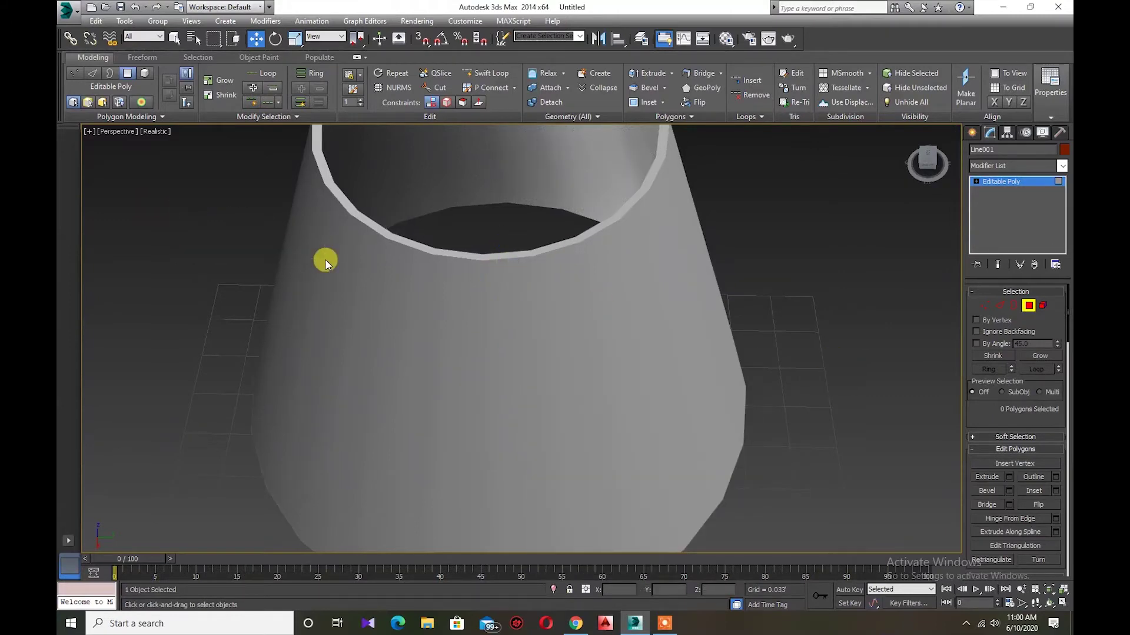
pyautogui.scroll(-10, 484, 414)
pyautogui.keyDown('alt'); pyautogui.moveTo(486, 340); pyautogui.dragTo(490, 330, button='middle'); pyautogui.keyUp('alt')
pyautogui.moveTo(491, 330); pyautogui.dragTo(643, 333)
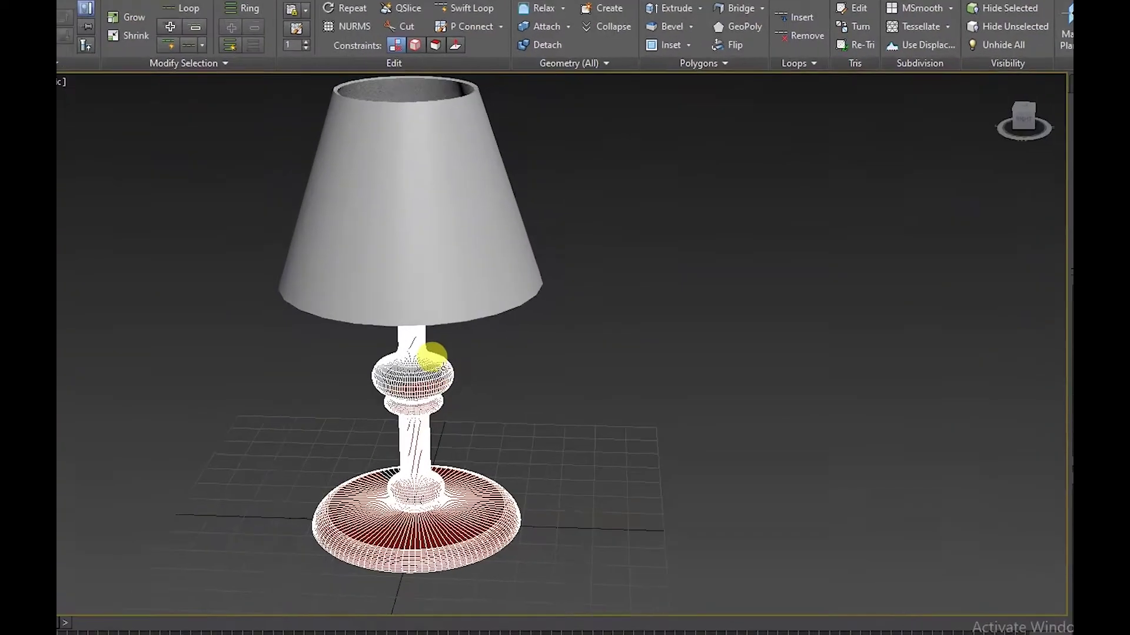
pyautogui.rightClick(438, 356)
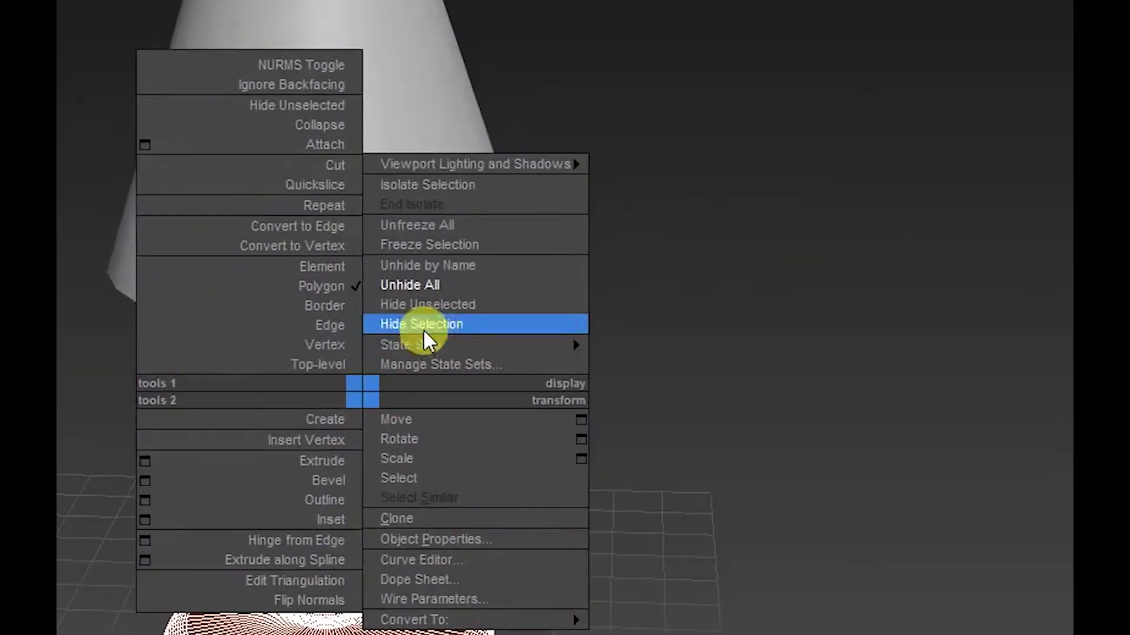
pyautogui.click(433, 306)
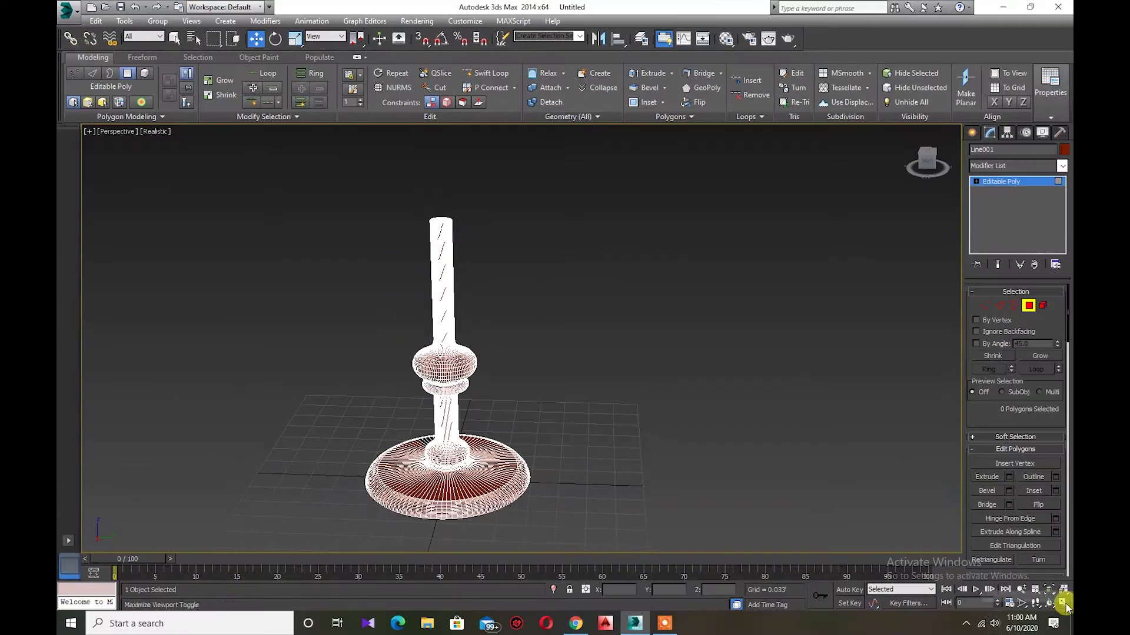
# Return to four viewports and maximize the Left view zoomed onto the stem.
pyautogui.click(1063, 602)
pyautogui.scroll(3, 315, 386)
pyautogui.scroll(2, 341, 374)
pyautogui.scroll(5, 312, 389)
pyautogui.scroll(2, 312, 388)
pyautogui.scroll(4, 277, 403)
pyautogui.moveTo(277, 403); pyautogui.dragTo(204, 495, button='middle')
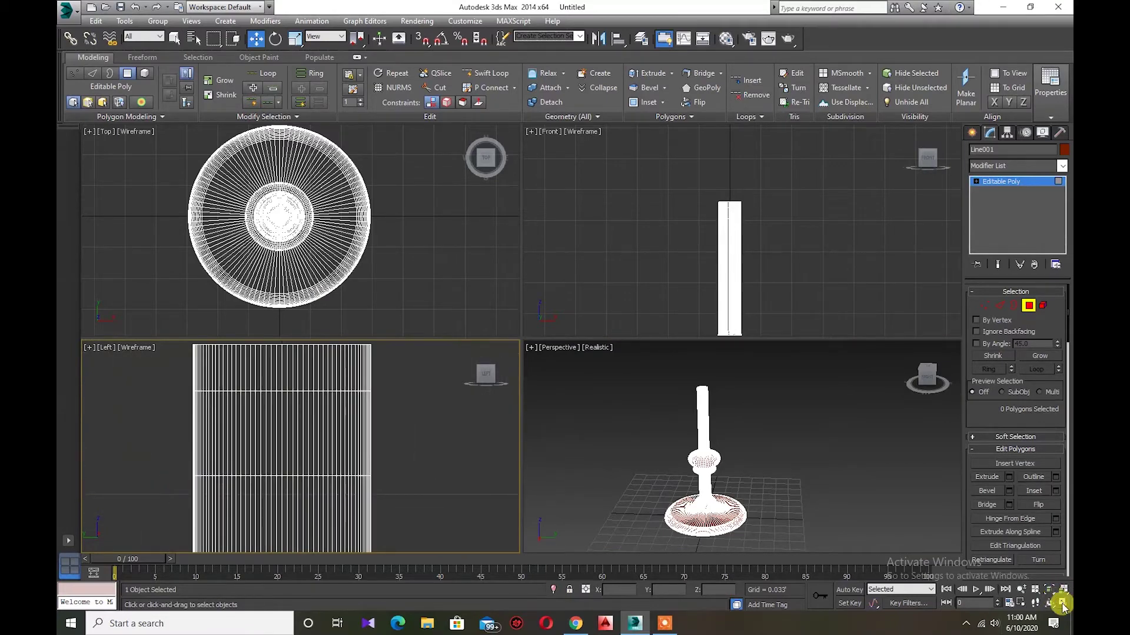
pyautogui.click(1062, 603)
pyautogui.scroll(2, 471, 318)
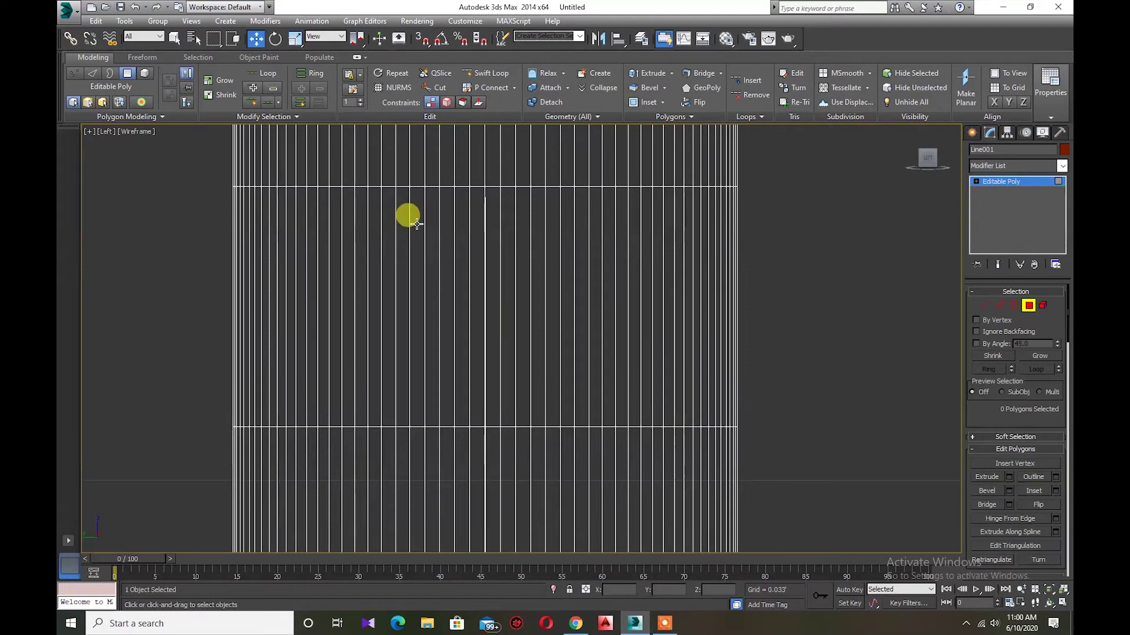
# Pick three adjacent vertical face strips on the stem.
pyautogui.click(429, 227)
pyautogui.hotkey('ctrl', 'z')
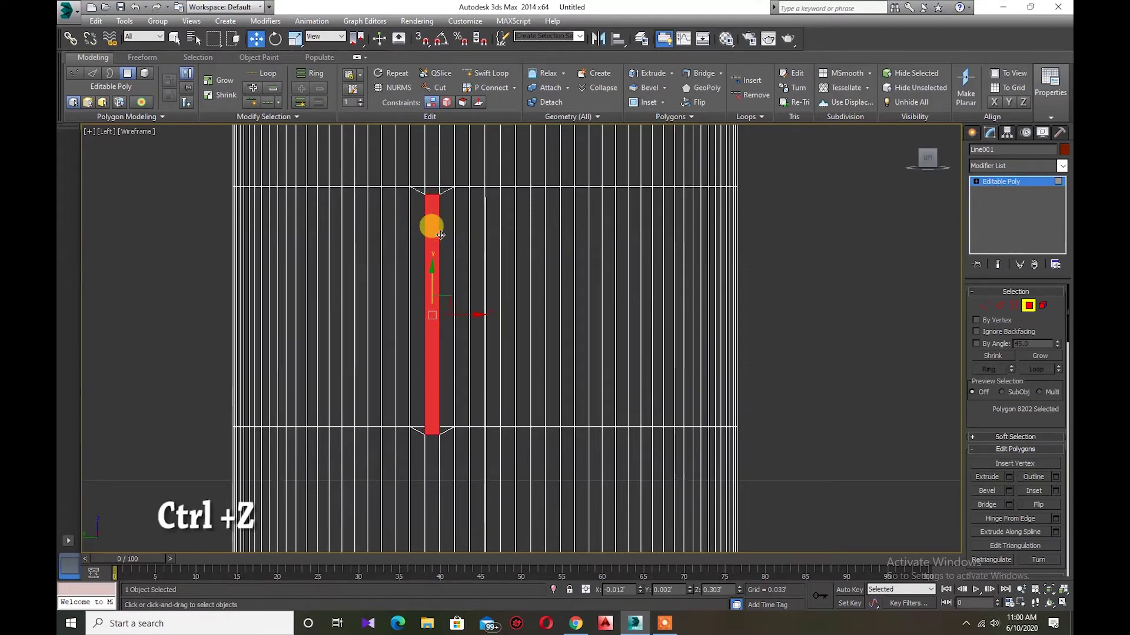
pyautogui.keyDown('ctrl'); pyautogui.click(447, 229); pyautogui.keyUp('ctrl')
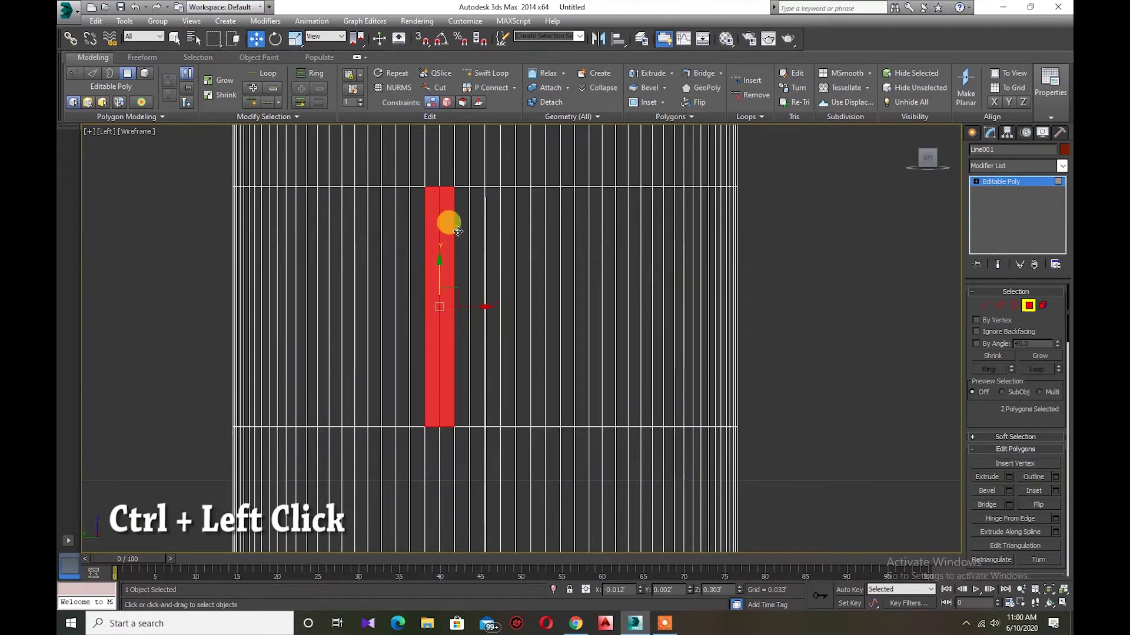
pyautogui.keyDown('ctrl'); pyautogui.click(492, 230); pyautogui.keyUp('ctrl')
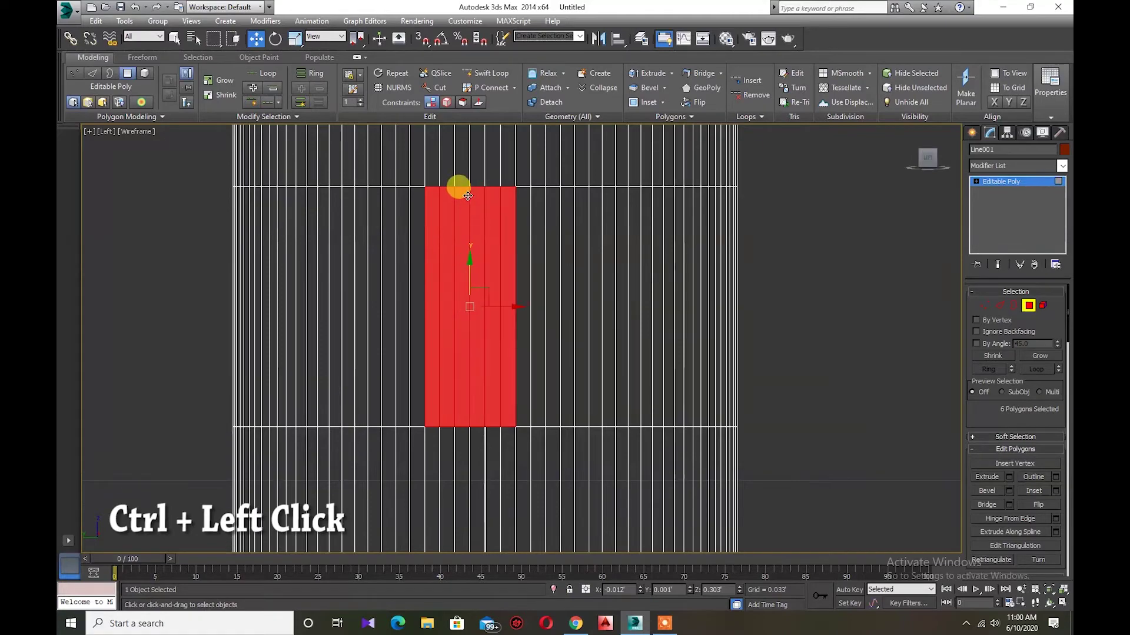
pyautogui.scroll(-3, 638, 345)
pyautogui.scroll(-3, 671, 384)
# Restore the four-view layout and orbit the Perspective view to the stem's side.
pyautogui.click(1062, 602)
pyautogui.scroll(-5, 716, 395)
pyautogui.moveTo(716, 393)
pyautogui.keyDown('alt'); pyautogui.mouseDown(button='middle')
pyautogui.moveTo(713, 428)
pyautogui.moveTo(707, 399)
pyautogui.moveTo(755, 453)
pyautogui.moveTo(636, 391)
pyautogui.moveTo(308, 411)
pyautogui.mouseUp(button='middle'); pyautogui.keyUp('alt')
pyautogui.scroll(5, 325, 447)
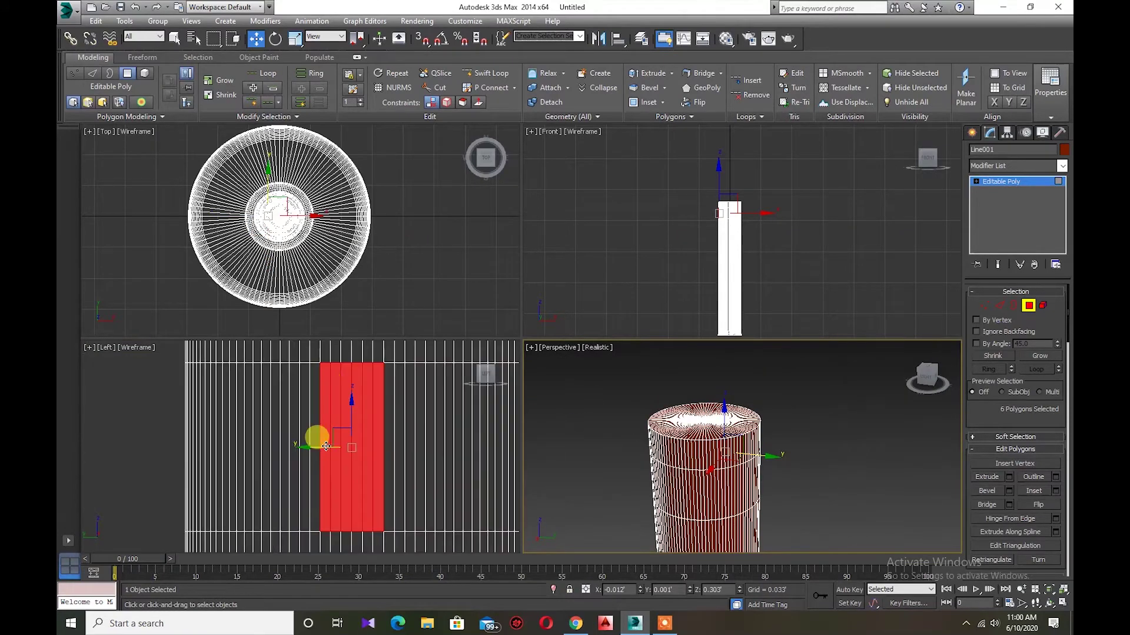
pyautogui.click(326, 377)
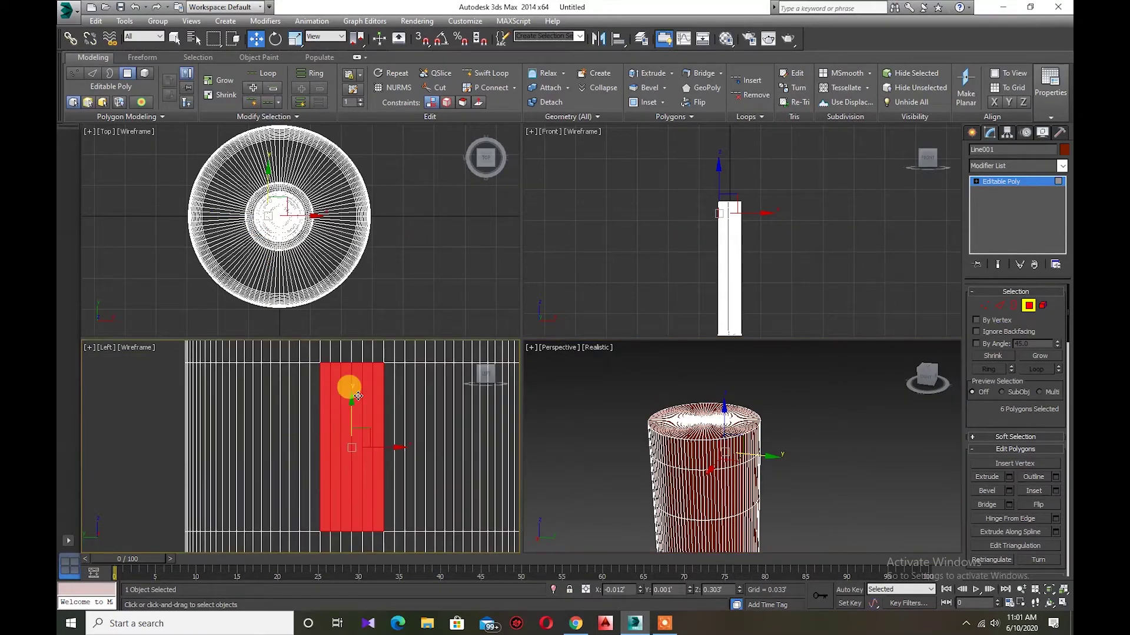
pyautogui.moveTo(847, 556)
pyautogui.keyDown('alt'); pyautogui.mouseDown(button='middle')
pyautogui.moveTo(754, 524)
pyautogui.moveTo(880, 522)
pyautogui.mouseUp(button='middle'); pyautogui.keyUp('alt')
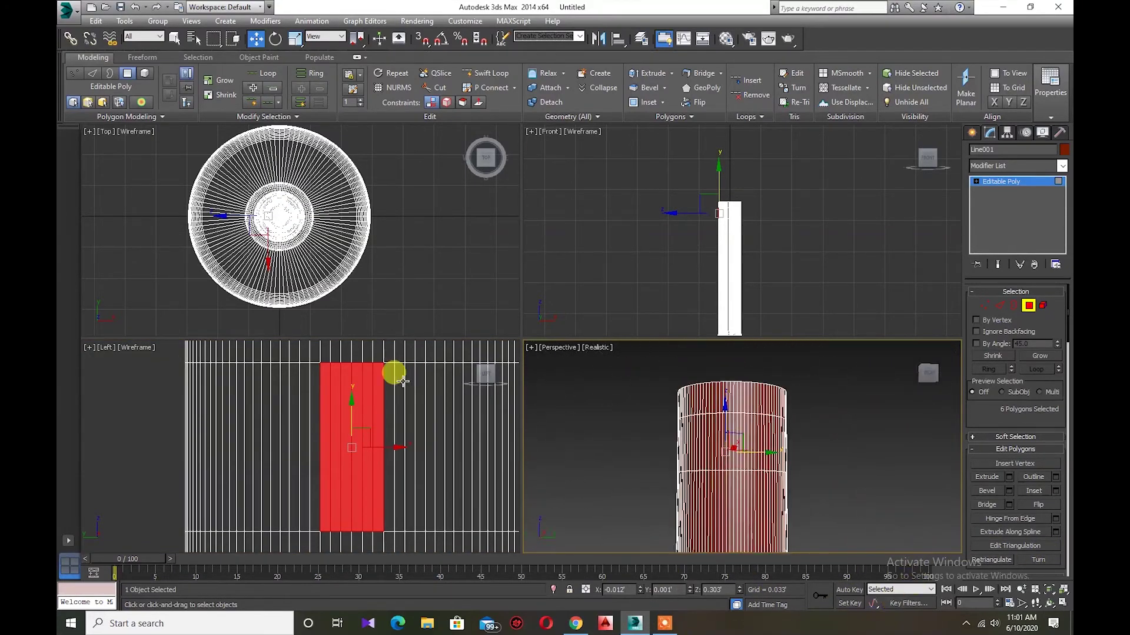
# Clear the selection and select six adjacent face strips on the stem's side in Left view.
pyautogui.hotkey('ctrl', 'd')
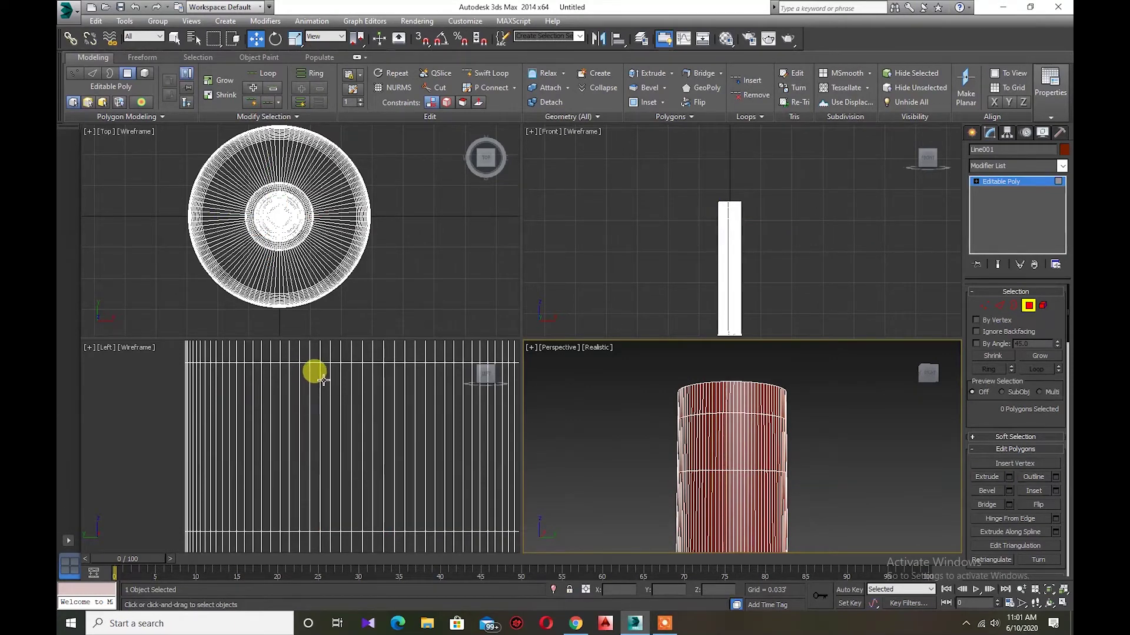
pyautogui.click(323, 381)
pyautogui.keyDown('ctrl'); pyautogui.click(336, 387); pyautogui.keyUp('ctrl')
pyautogui.keyDown('ctrl'); pyautogui.click(346, 386); pyautogui.keyUp('ctrl')
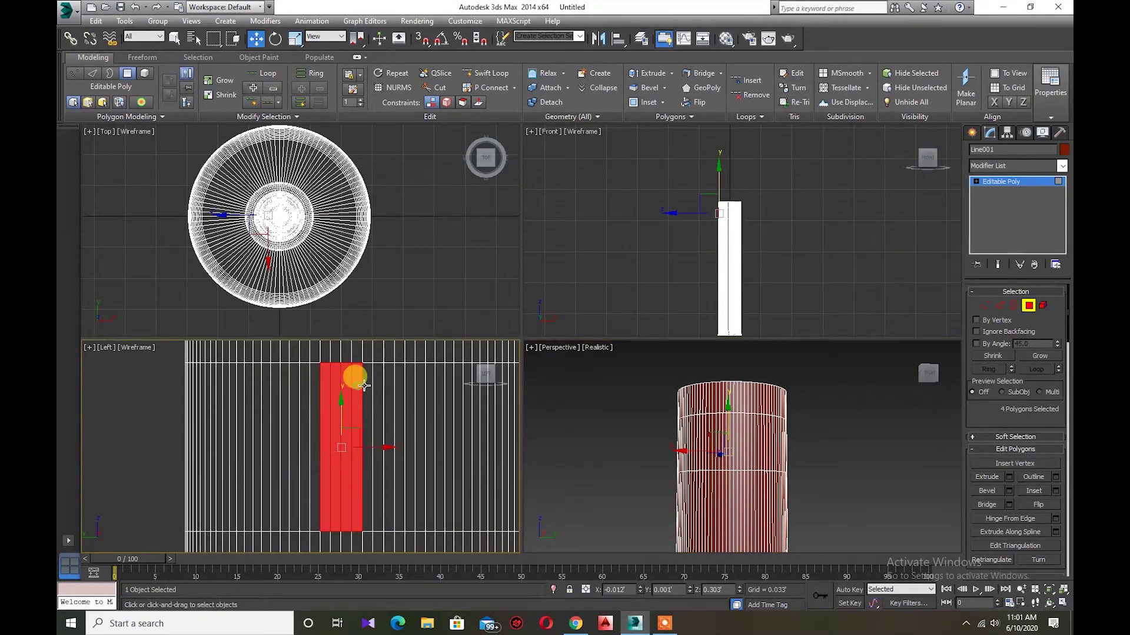
pyautogui.keyDown('ctrl'); pyautogui.click(367, 386); pyautogui.keyUp('ctrl')
pyautogui.keyDown('ctrl'); pyautogui.click(377, 383); pyautogui.keyUp('ctrl')
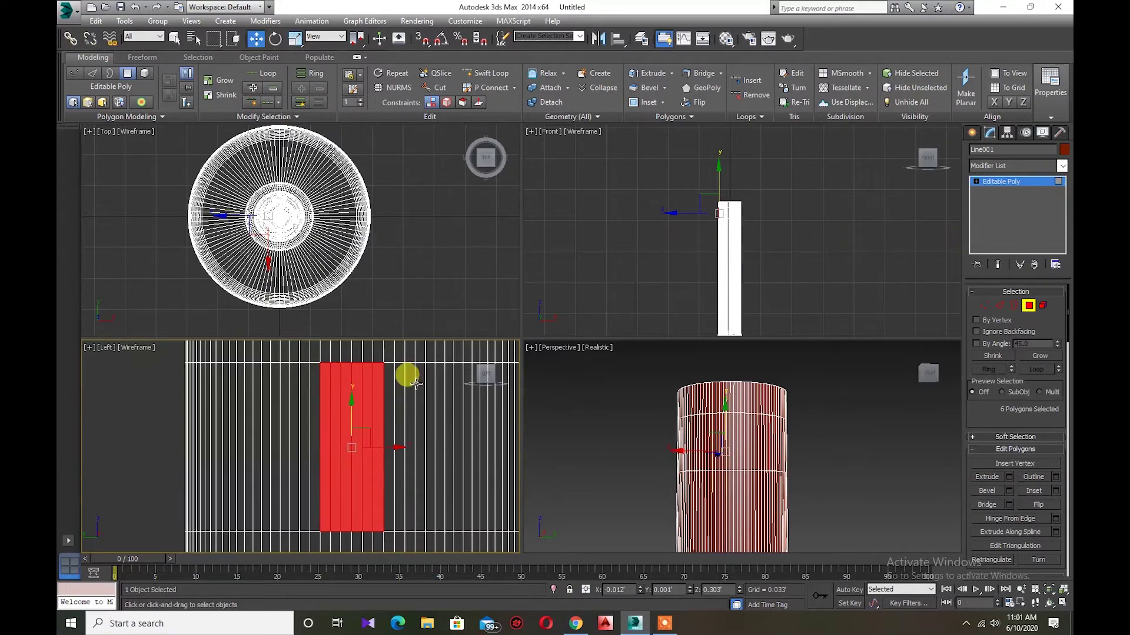
pyautogui.scroll(2, 735, 216)
pyautogui.scroll(2, 730, 217)
pyautogui.scroll(3, 727, 219)
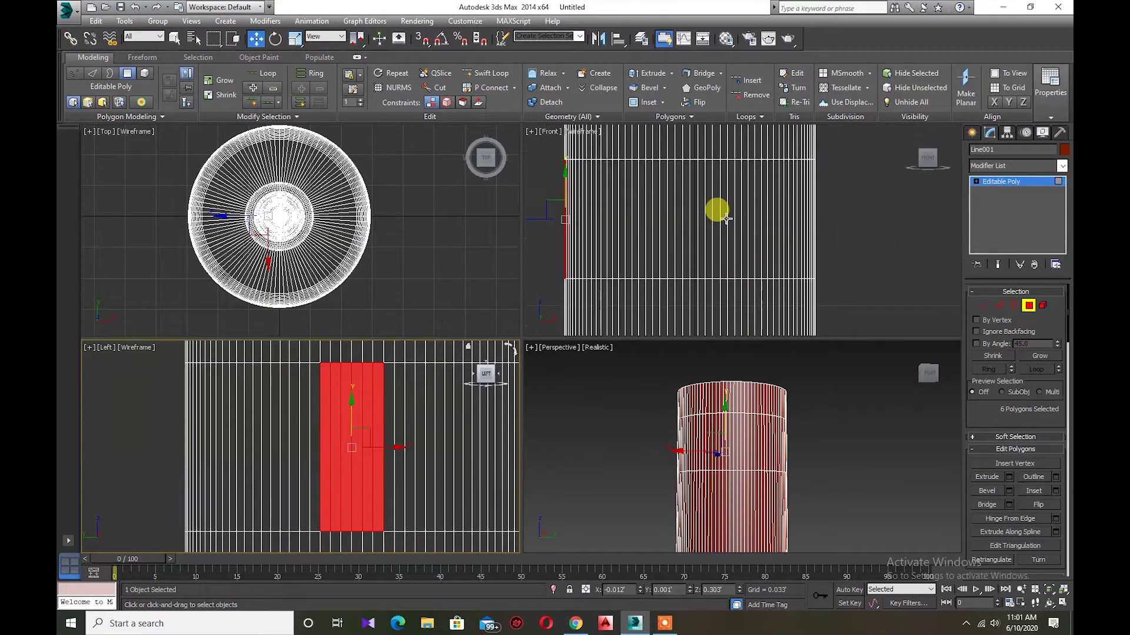
# Grow the selection to 12 faces with front-view strips, then maximize the Perspective view.
pyautogui.keyDown('ctrl'); pyautogui.click(680, 162); pyautogui.keyUp('ctrl')
pyautogui.keyDown('ctrl'); pyautogui.click(705, 166); pyautogui.keyUp('ctrl')
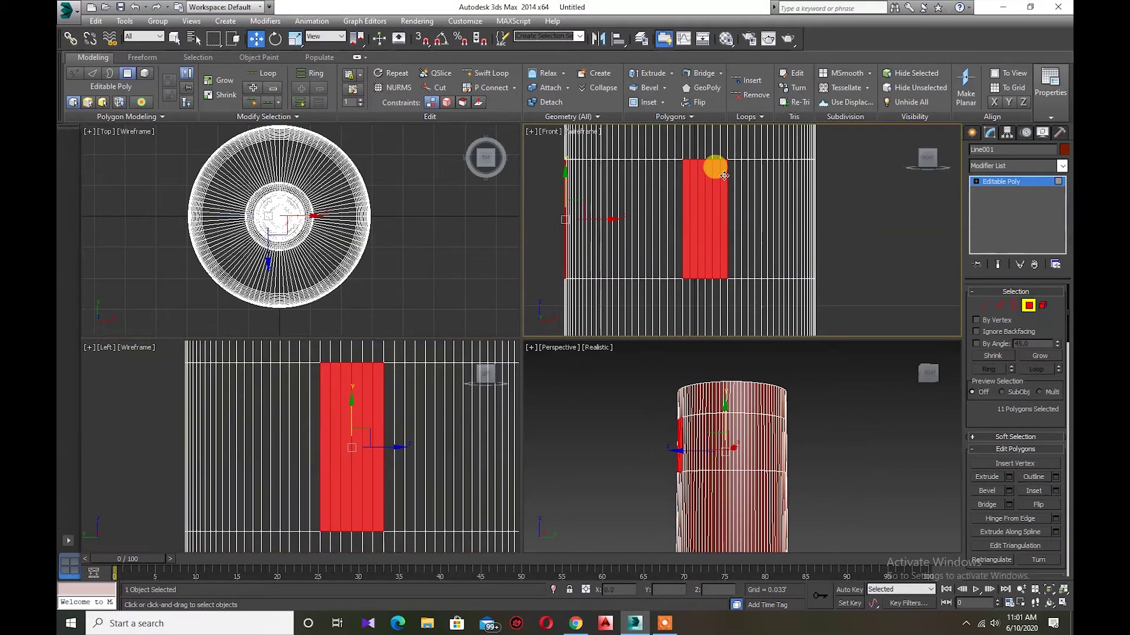
pyautogui.scroll(2, 262, 212)
pyautogui.scroll(3, 293, 202)
pyautogui.scroll(3, 293, 233)
pyautogui.scroll(3, 349, 235)
pyautogui.scroll(-3, 357, 240)
pyautogui.middleClick(807, 430)
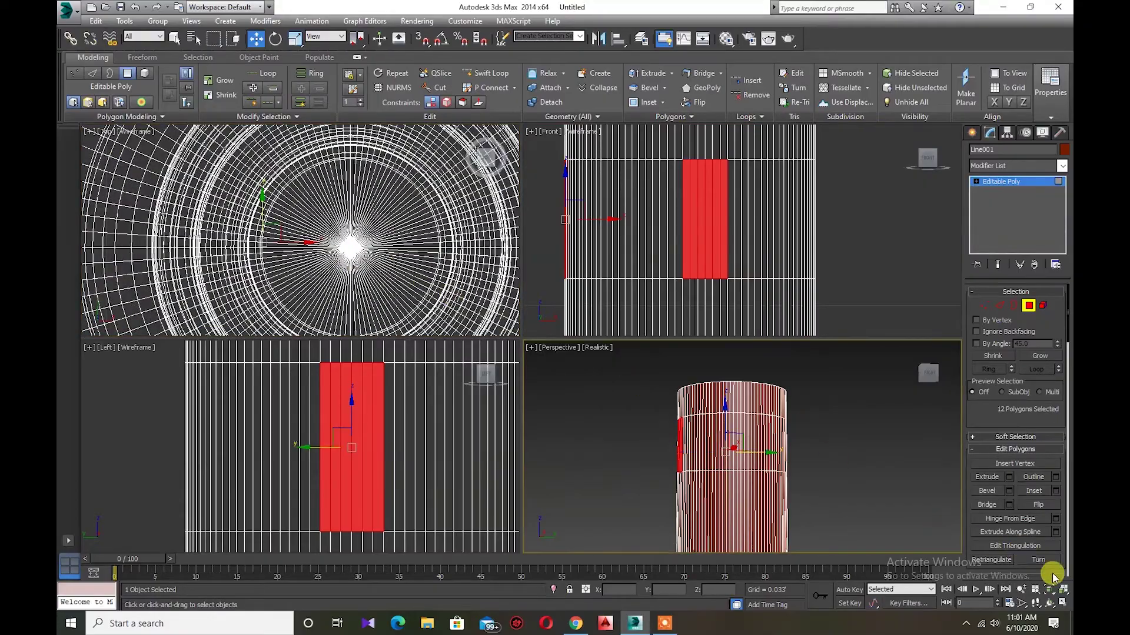
pyautogui.click(1062, 603)
pyautogui.moveTo(716, 398)
pyautogui.keyDown('alt'); pyautogui.mouseDown(button='middle')
pyautogui.moveTo(688, 522)
pyautogui.moveTo(759, 469)
pyautogui.moveTo(726, 510)
pyautogui.moveTo(747, 514)
pyautogui.moveTo(797, 482)
pyautogui.moveTo(583, 416)
pyautogui.moveTo(878, 443)
pyautogui.moveTo(730, 453)
pyautogui.moveTo(584, 416)
pyautogui.moveTo(611, 413)
pyautogui.mouseUp(button='middle'); pyautogui.keyUp('alt')
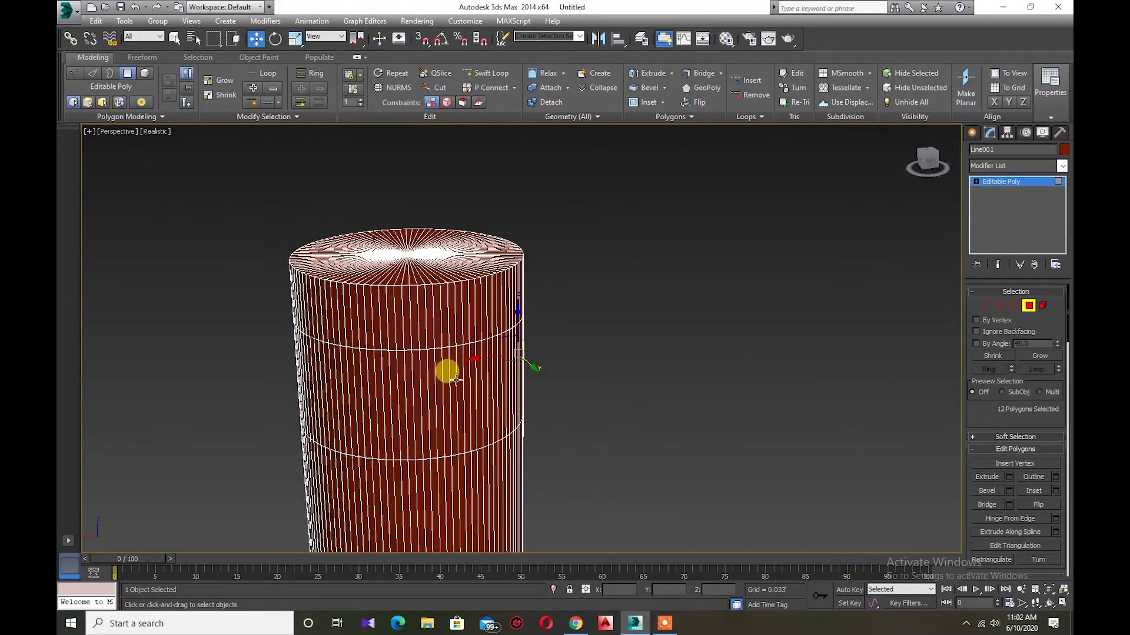
# Add face strips on the remaining sides (24 faces) and extrude them 0.069 into cross struts.
pyautogui.keyDown('alt'); pyautogui.moveTo(456, 379); pyautogui.dragTo(413, 385, button='middle'); pyautogui.keyUp('alt')
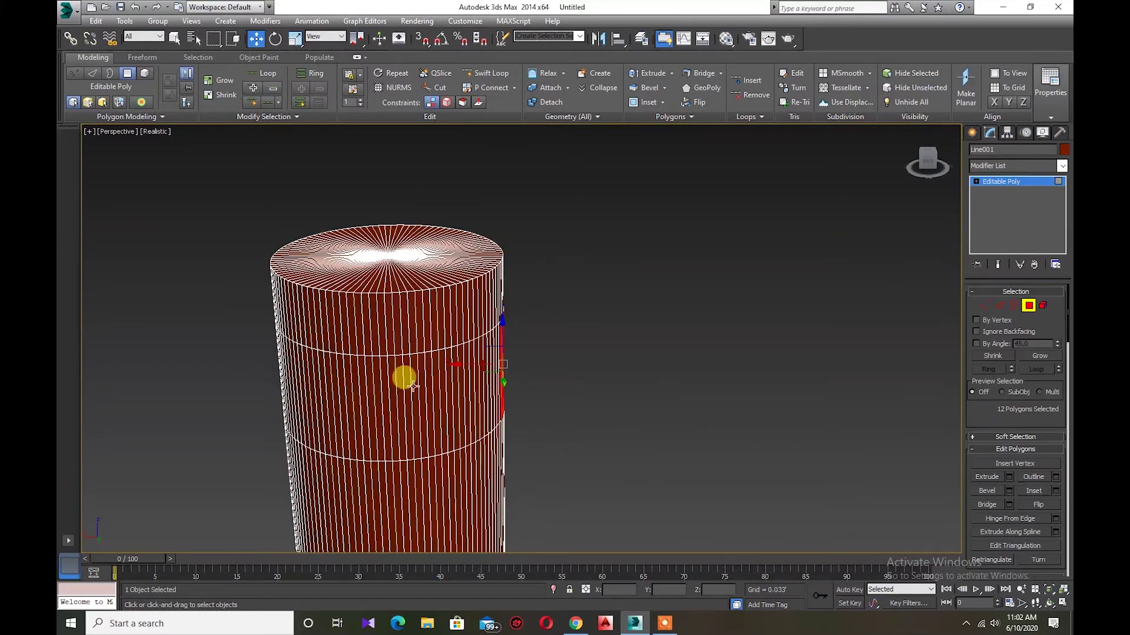
pyautogui.keyDown('ctrl'); pyautogui.click(408, 374); pyautogui.keyUp('ctrl')
pyautogui.keyDown('ctrl'); pyautogui.click(379, 374); pyautogui.keyUp('ctrl')
pyautogui.moveTo(363, 373)
pyautogui.keyDown('alt'); pyautogui.mouseDown(button='middle')
pyautogui.moveTo(496, 380)
pyautogui.moveTo(456, 382)
pyautogui.mouseUp(button='middle'); pyautogui.keyUp('alt')
pyautogui.keyDown('ctrl'); pyautogui.click(447, 383); pyautogui.keyUp('ctrl')
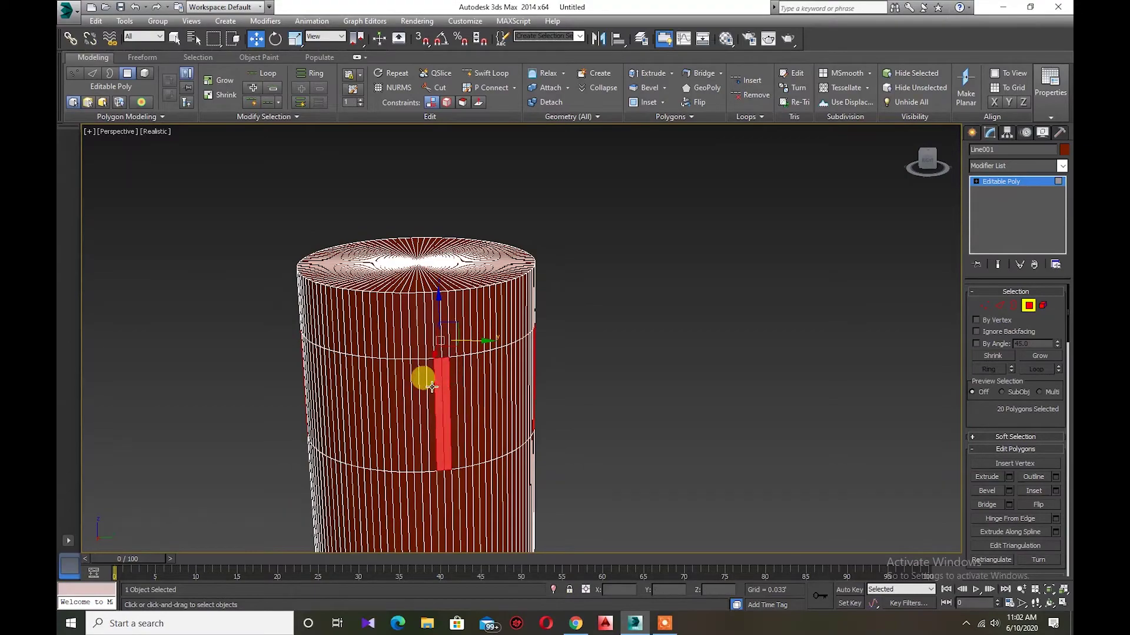
pyautogui.keyDown('ctrl'); pyautogui.click(410, 390); pyautogui.keyUp('ctrl')
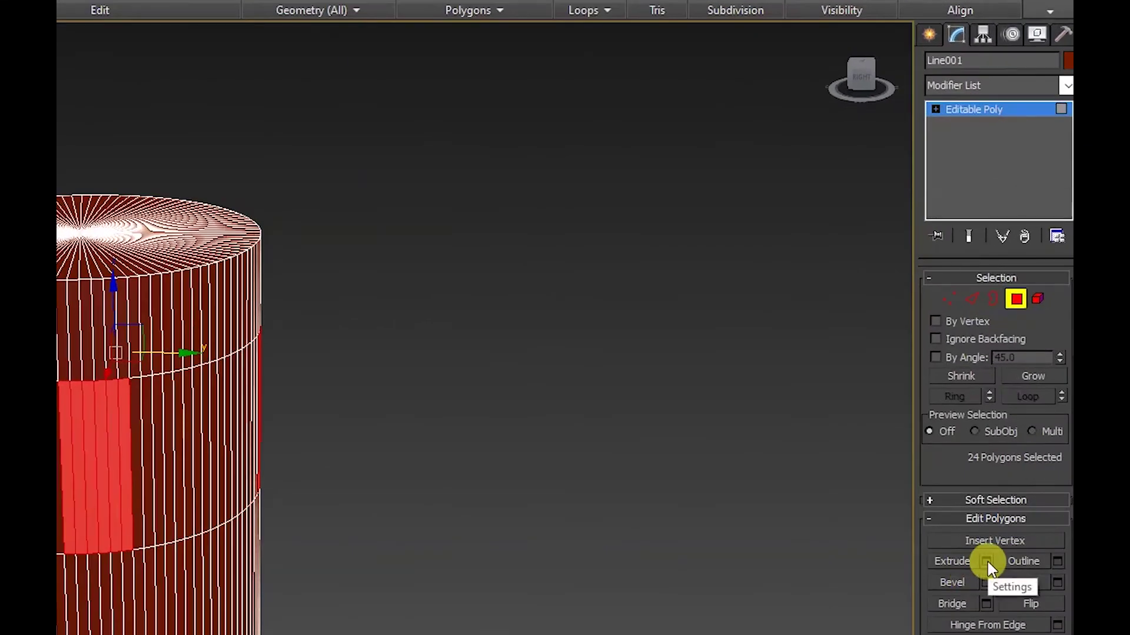
pyautogui.click(988, 561)
pyautogui.moveTo(623, 375)
pyautogui.keyDown('alt'); pyautogui.mouseDown(button='middle')
pyautogui.moveTo(640, 474)
pyautogui.moveTo(659, 449)
pyautogui.moveTo(635, 399)
pyautogui.moveTo(637, 411)
pyautogui.mouseUp(button='middle'); pyautogui.keyUp('alt')
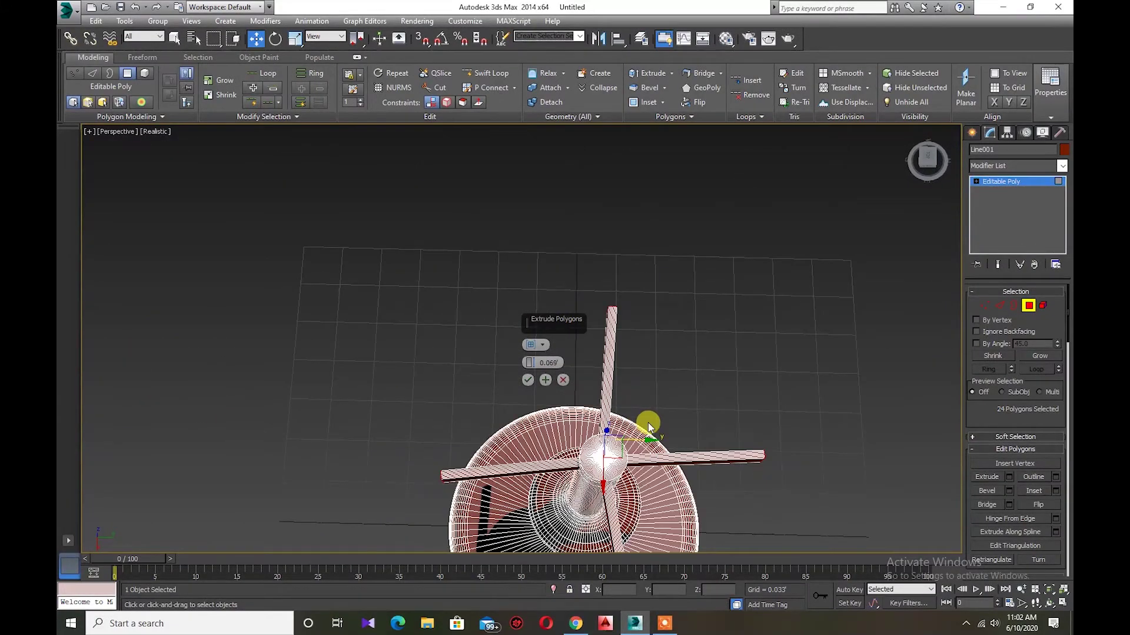
# Cancel the extrusion, trim the selection back to 24 faces, and re-extrude them 0.069.
pyautogui.click(563, 380)
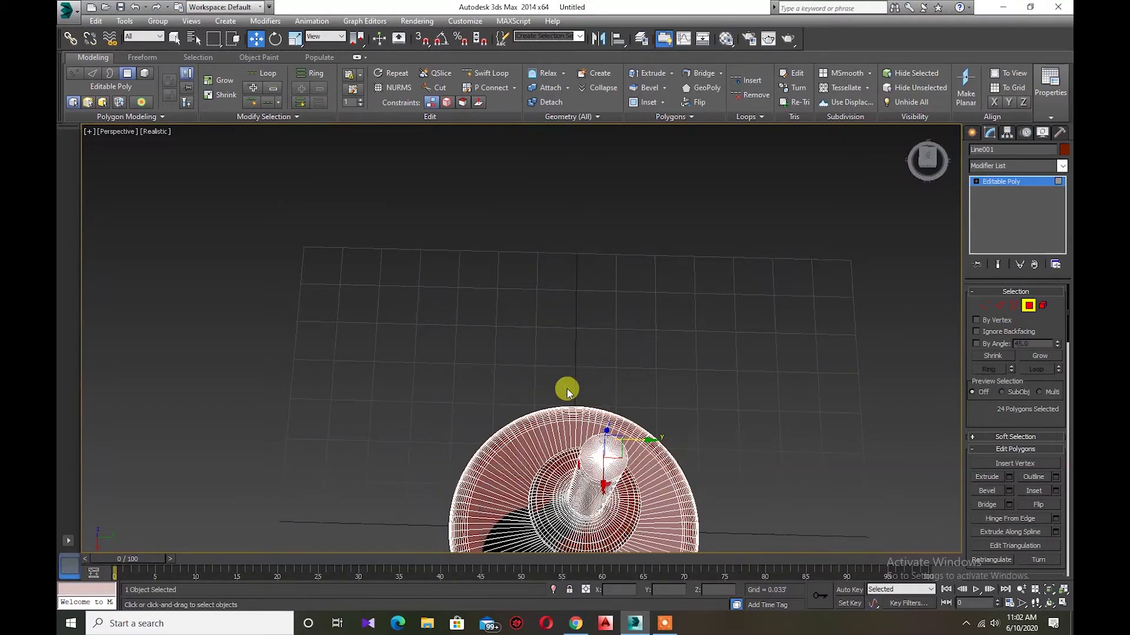
pyautogui.moveTo(612, 460)
pyautogui.keyDown('alt'); pyautogui.mouseDown(button='middle')
pyautogui.moveTo(595, 469)
pyautogui.moveTo(587, 453)
pyautogui.moveTo(595, 464)
pyautogui.moveTo(730, 435)
pyautogui.moveTo(653, 539)
pyautogui.mouseUp(button='middle'); pyautogui.keyUp('alt')
pyautogui.scroll(4, 588, 457)
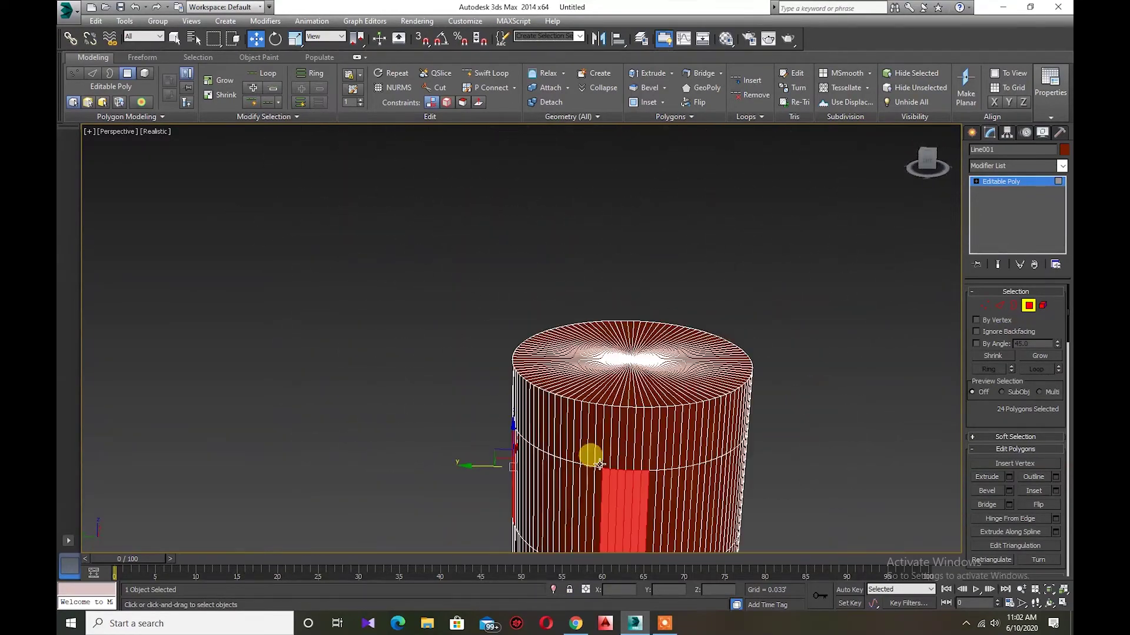
pyautogui.scroll(3, 583, 392)
pyautogui.keyDown('ctrl'); pyautogui.click(590, 347); pyautogui.keyUp('ctrl')
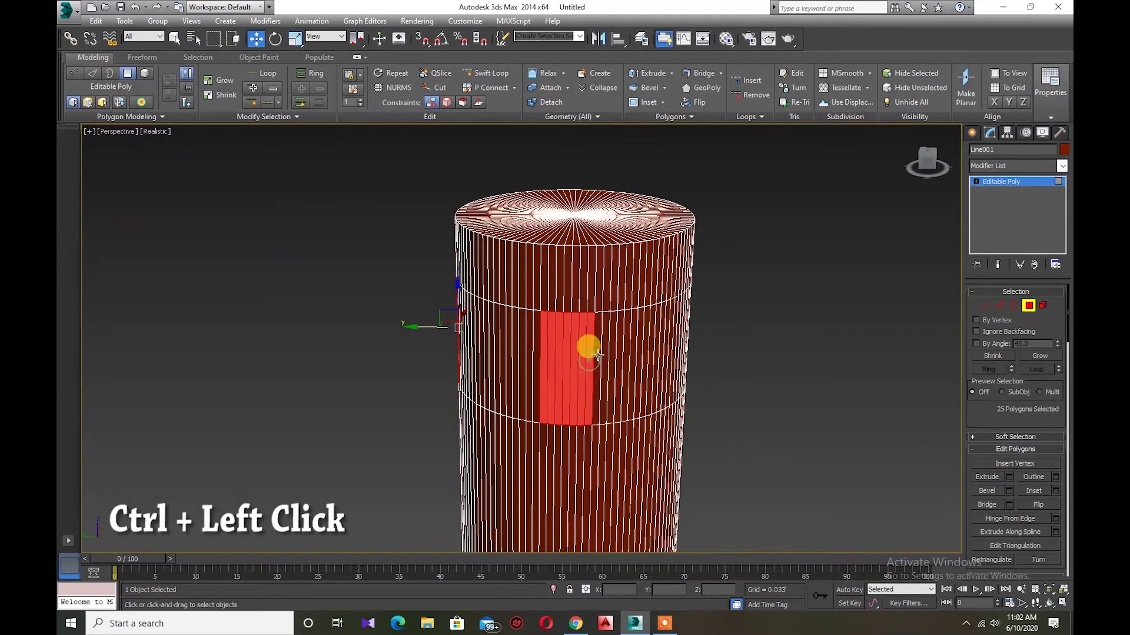
pyautogui.keyDown('alt'); pyautogui.click(550, 357); pyautogui.keyUp('alt')
pyautogui.keyDown('alt'); pyautogui.click(708, 392); pyautogui.keyUp('alt')
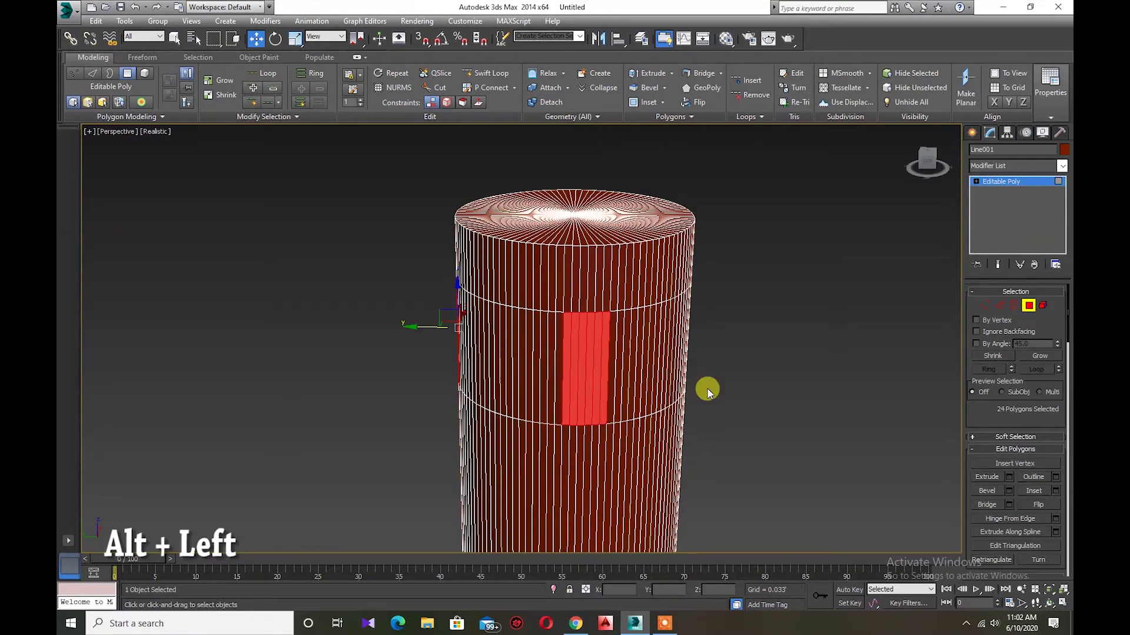
pyautogui.keyDown('alt'); pyautogui.moveTo(613, 344); pyautogui.dragTo(663, 370, button='middle'); pyautogui.keyUp('alt')
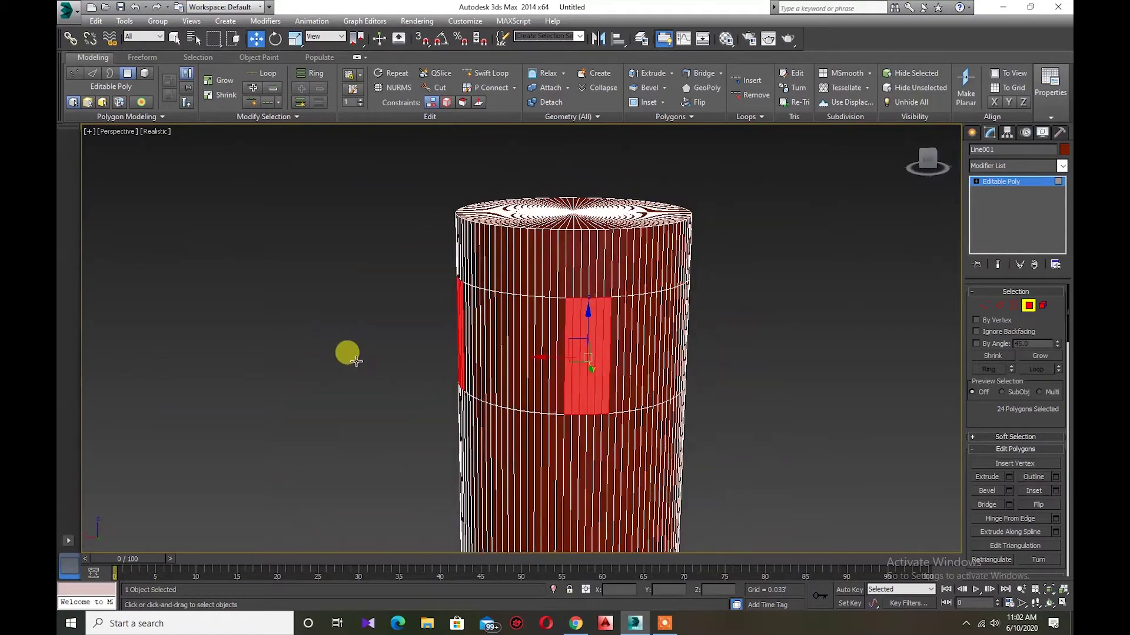
pyautogui.moveTo(356, 361)
pyautogui.keyDown('alt'); pyautogui.mouseDown(button='middle')
pyautogui.moveTo(384, 466)
pyautogui.moveTo(396, 431)
pyautogui.mouseUp(button='middle'); pyautogui.keyUp('alt')
pyautogui.click(1008, 476)
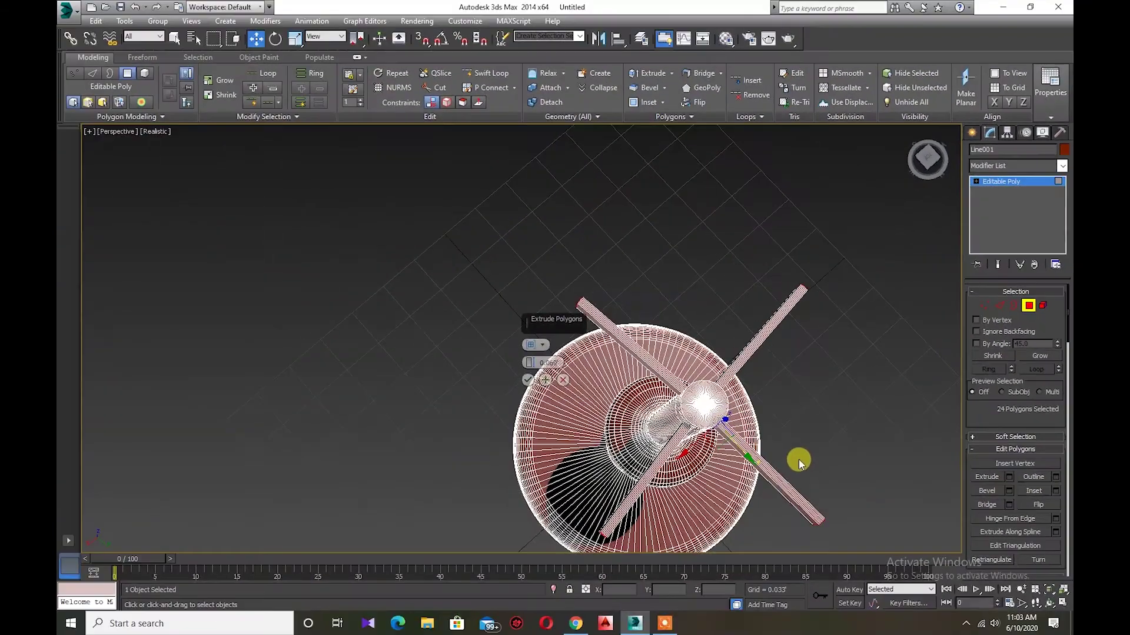
pyautogui.keyDown('alt'); pyautogui.moveTo(796, 462); pyautogui.dragTo(677, 453, button='middle'); pyautogui.keyUp('alt')
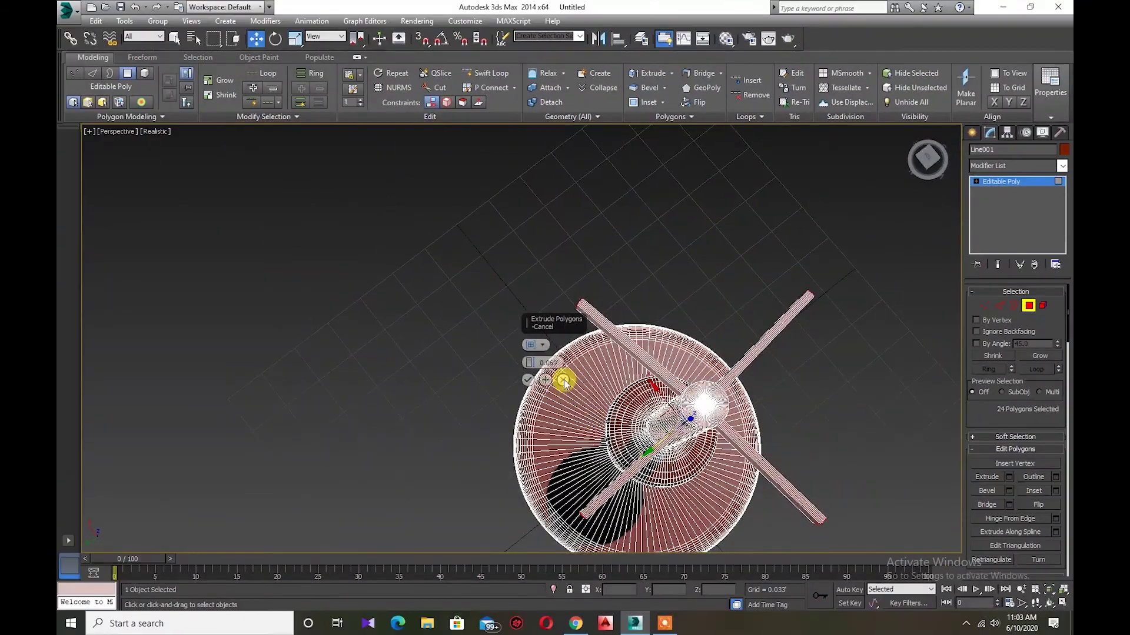
# Unhide the lampshade and orbit to look at the struts inside it.
pyautogui.rightClick(421, 311)
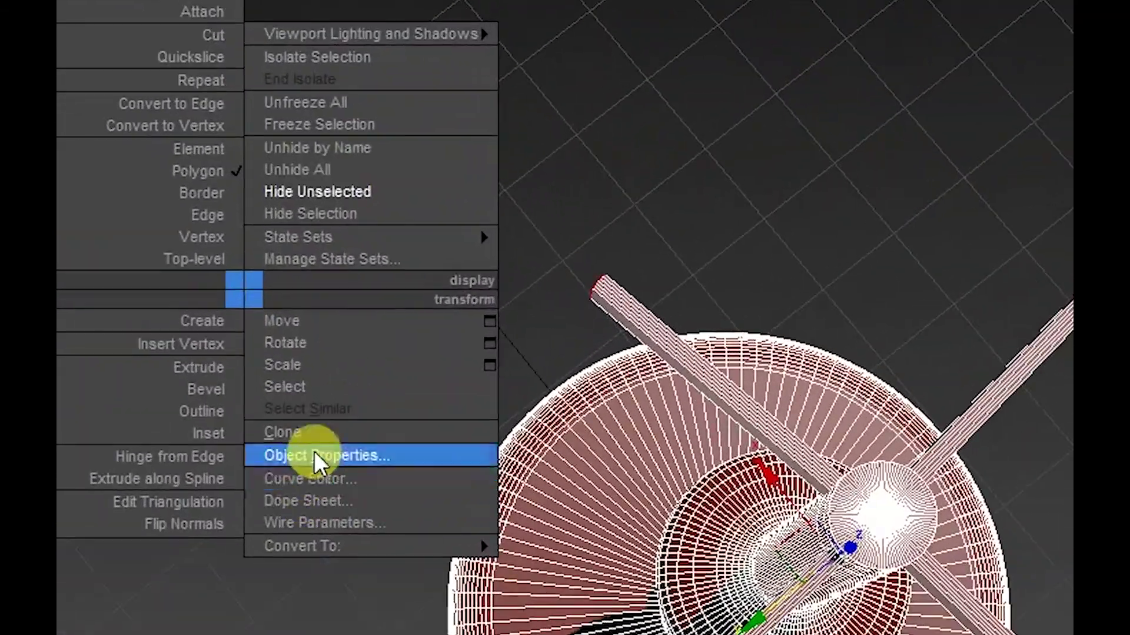
pyautogui.click(465, 253)
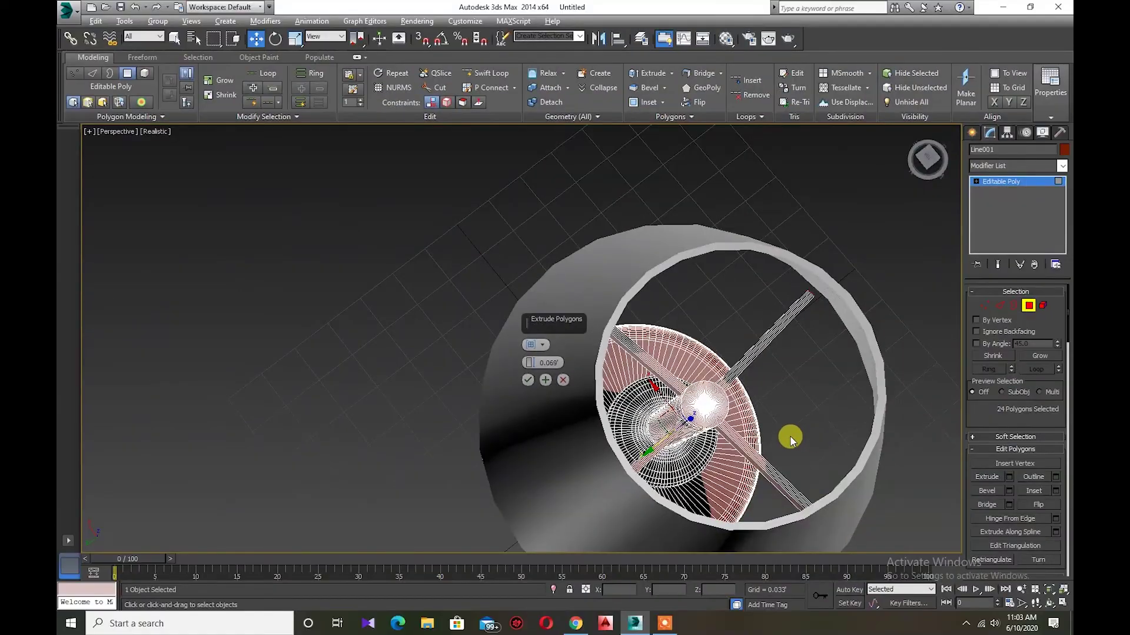
pyautogui.keyDown('alt'); pyautogui.moveTo(789, 436); pyautogui.dragTo(709, 424, button='middle'); pyautogui.keyUp('alt')
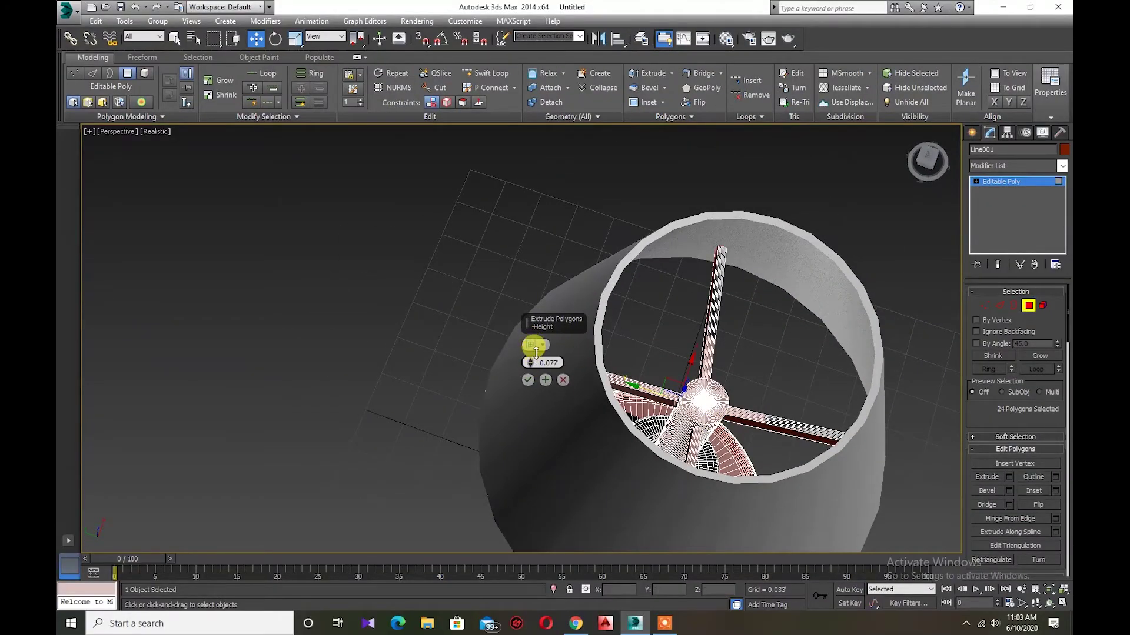
pyautogui.moveTo(686, 428)
pyautogui.keyDown('alt'); pyautogui.mouseDown(button='middle')
pyautogui.moveTo(815, 468)
pyautogui.moveTo(608, 398)
pyautogui.moveTo(495, 485)
pyautogui.moveTo(424, 429)
pyautogui.mouseUp(button='middle'); pyautogui.keyUp('alt')
# Commit the 0.077 strut extrusion, orbit out to the whole lamp, and clear the selection.
pyautogui.click(528, 380)
pyautogui.moveTo(439, 369)
pyautogui.keyDown('alt'); pyautogui.mouseDown(button='middle')
pyautogui.moveTo(572, 424)
pyautogui.moveTo(560, 429)
pyautogui.moveTo(320, 323)
pyautogui.moveTo(300, 411)
pyautogui.mouseUp(button='middle'); pyautogui.keyUp('alt')
pyautogui.click(776, 459)
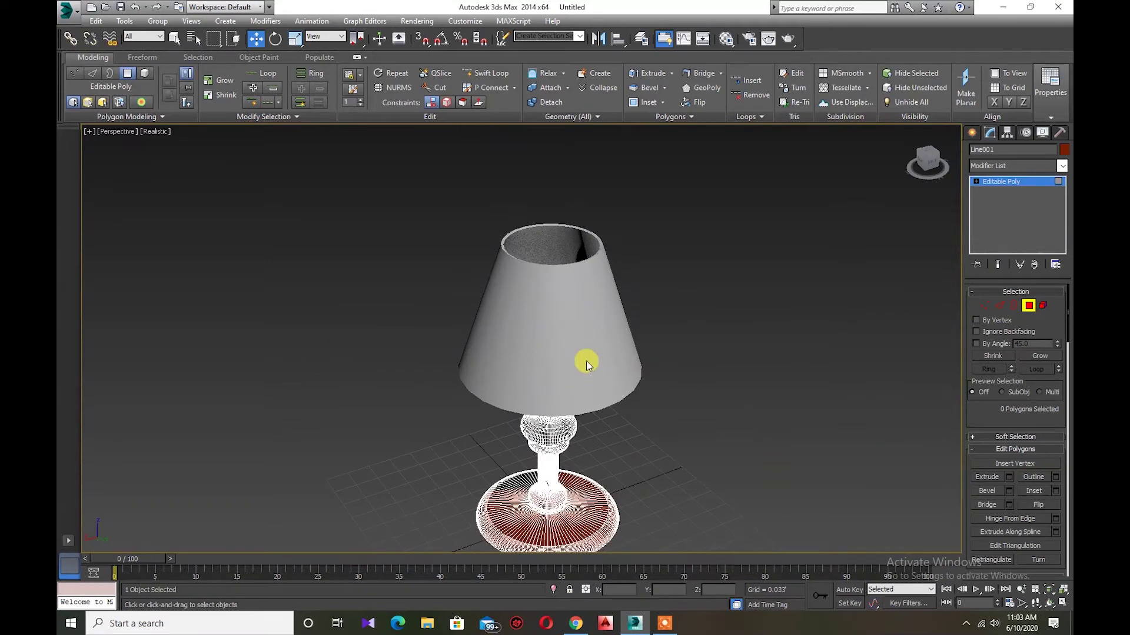
pyautogui.click(892, 196)
# Orbit and zoom to view the shaded lamp from a low front angle and from above the shade.
pyautogui.keyDown('alt'); pyautogui.moveTo(706, 386); pyautogui.dragTo(725, 355, button='middle'); pyautogui.keyUp('alt')
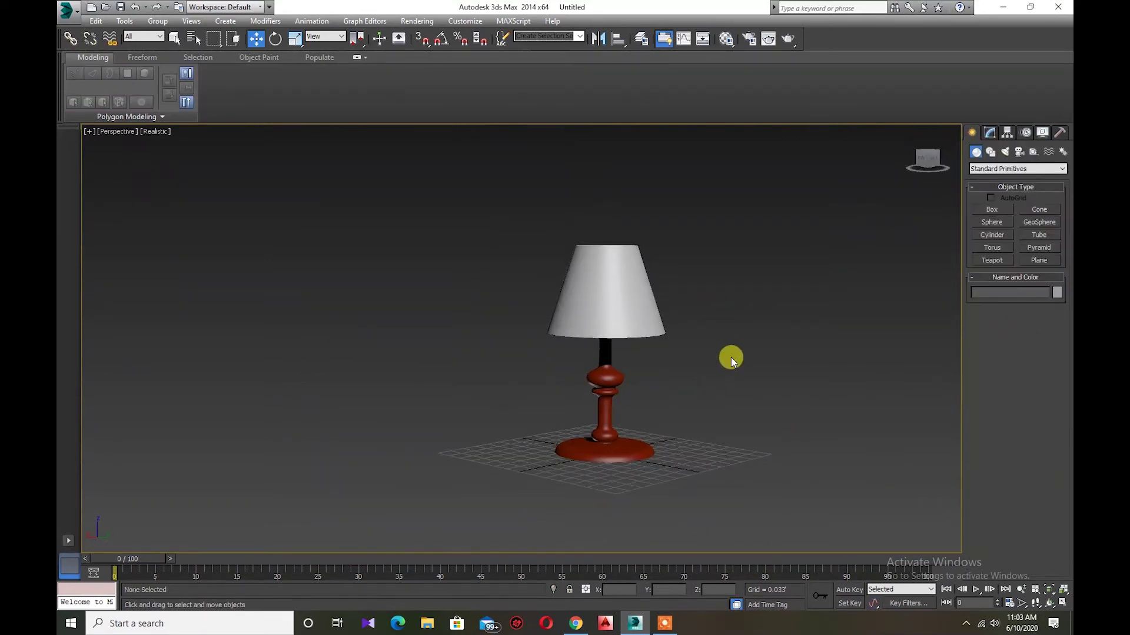
pyautogui.scroll(5, 599, 319)
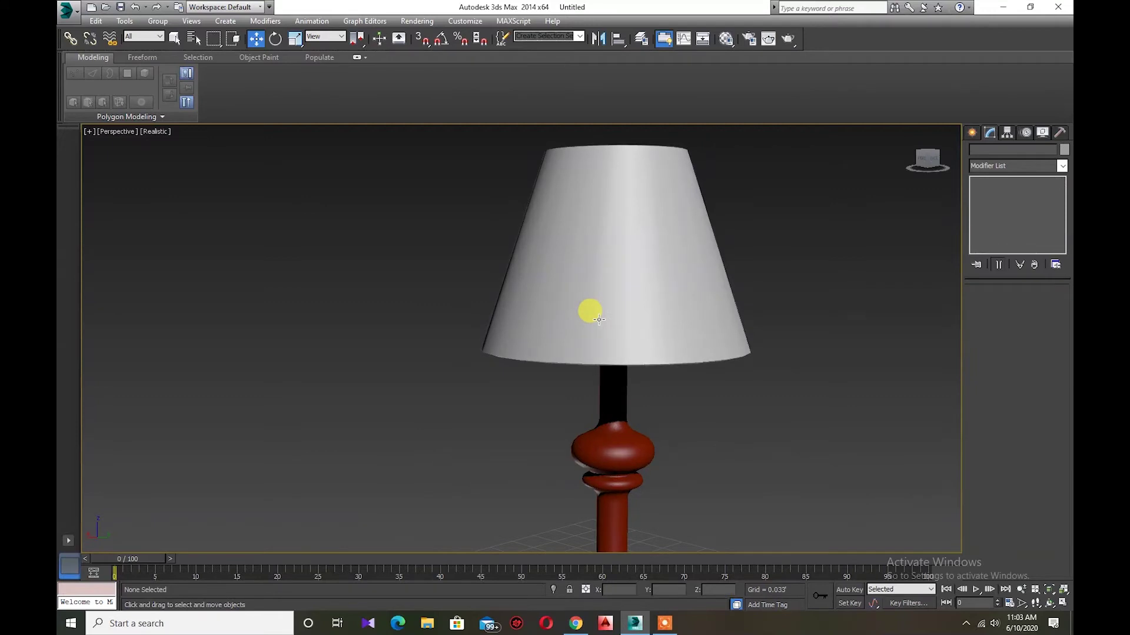
pyautogui.scroll(-5, 598, 320)
pyautogui.moveTo(681, 393)
pyautogui.keyDown('alt'); pyautogui.mouseDown(button='middle')
pyautogui.moveTo(653, 412)
pyautogui.moveTo(594, 410)
pyautogui.moveTo(517, 315)
pyautogui.moveTo(412, 355)
pyautogui.moveTo(397, 412)
pyautogui.moveTo(584, 398)
pyautogui.moveTo(598, 385)
pyautogui.mouseUp(button='middle'); pyautogui.keyUp('alt')
pyautogui.scroll(-3, 585, 396)
pyautogui.scroll(5, 557, 349)
# Orbit under the shade, tilt in close on the stem's top, and select the lamp body.
pyautogui.moveTo(677, 421)
pyautogui.keyDown('alt'); pyautogui.mouseDown(button='middle')
pyautogui.moveTo(592, 411)
pyautogui.moveTo(414, 417)
pyautogui.moveTo(404, 534)
pyautogui.moveTo(557, 471)
pyautogui.moveTo(616, 407)
pyautogui.moveTo(645, 424)
pyautogui.moveTo(668, 418)
pyautogui.moveTo(656, 500)
pyautogui.moveTo(528, 314)
pyautogui.mouseUp(button='middle'); pyautogui.keyUp('alt')
pyautogui.scroll(-2, 590, 411)
pyautogui.scroll(5, 528, 315)
pyautogui.scroll(3, 524, 303)
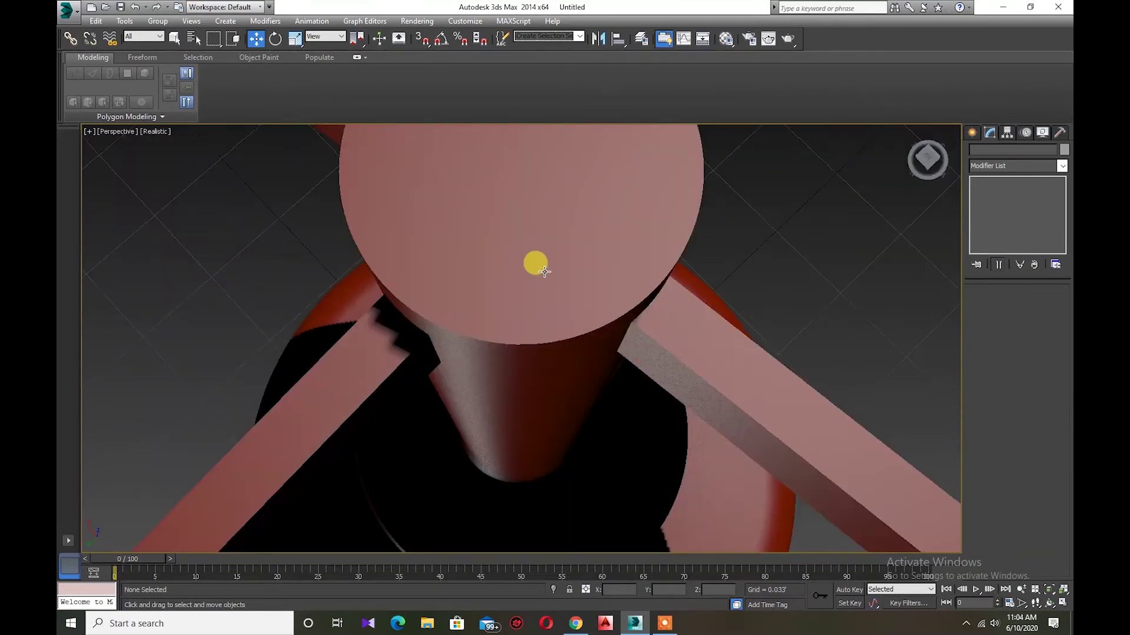
pyautogui.keyDown('alt'); pyautogui.moveTo(535, 263); pyautogui.dragTo(534, 360, button='middle'); pyautogui.keyUp('alt')
pyautogui.click(535, 361)
# Switch to Polygon mode and pick a starting wedge on the stem's top cap disc.
pyautogui.click(1028, 305)
pyautogui.click(526, 367)
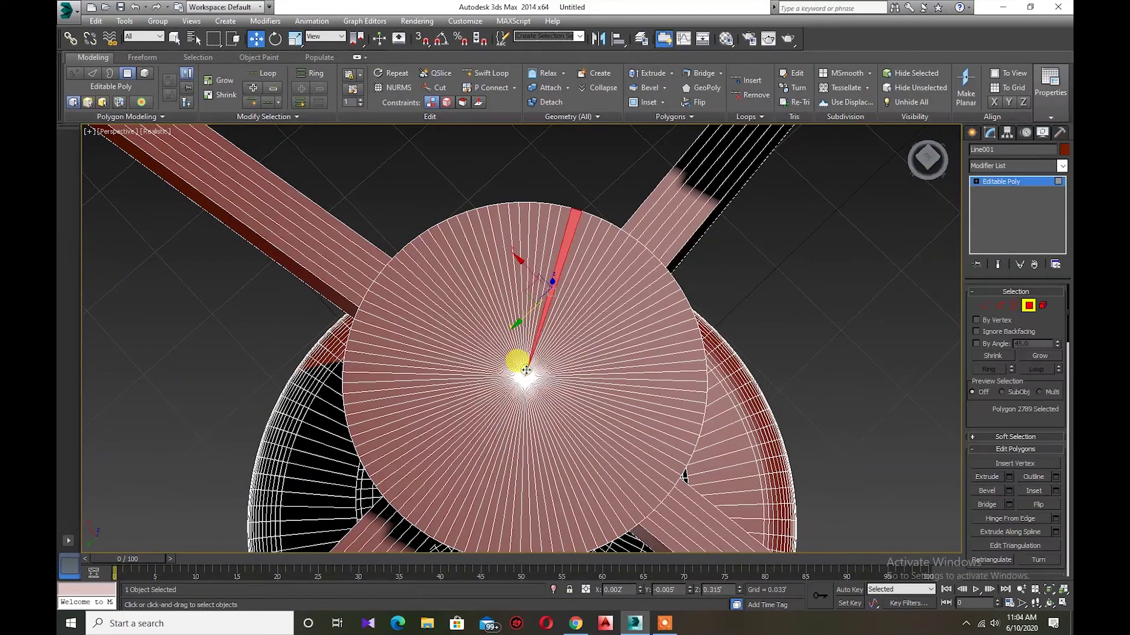
pyautogui.click(1039, 357)
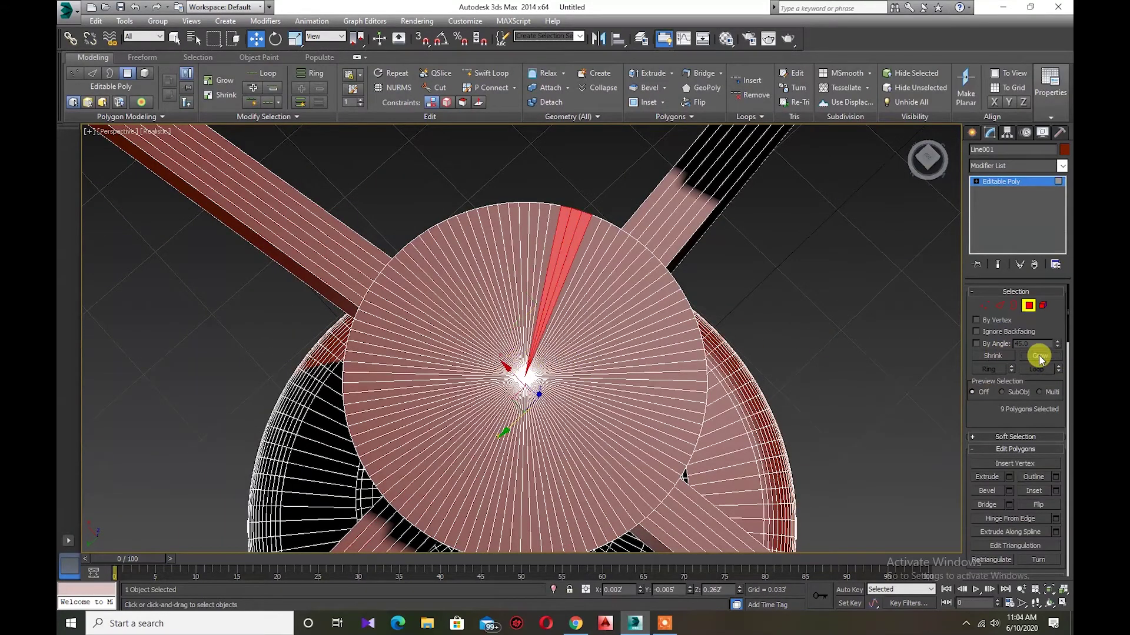
pyautogui.hotkey('ctrl', 'z')
pyautogui.click(489, 348)
pyautogui.hotkey('ctrl', 'z')
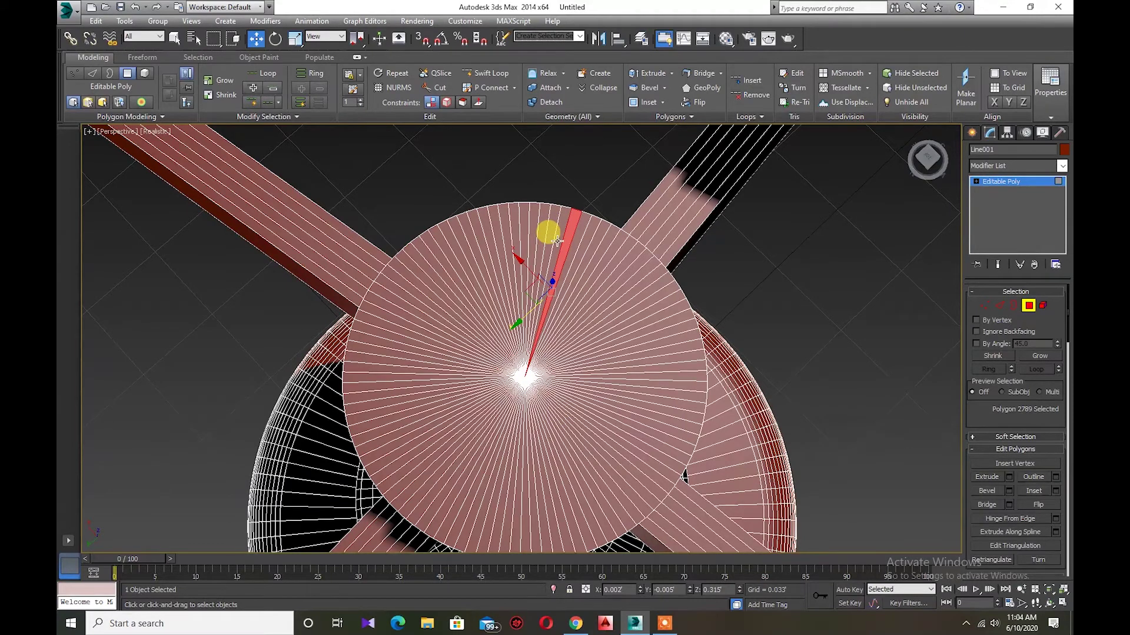
pyautogui.keyDown('ctrl'); pyautogui.click(553, 234); pyautogui.keyUp('ctrl')
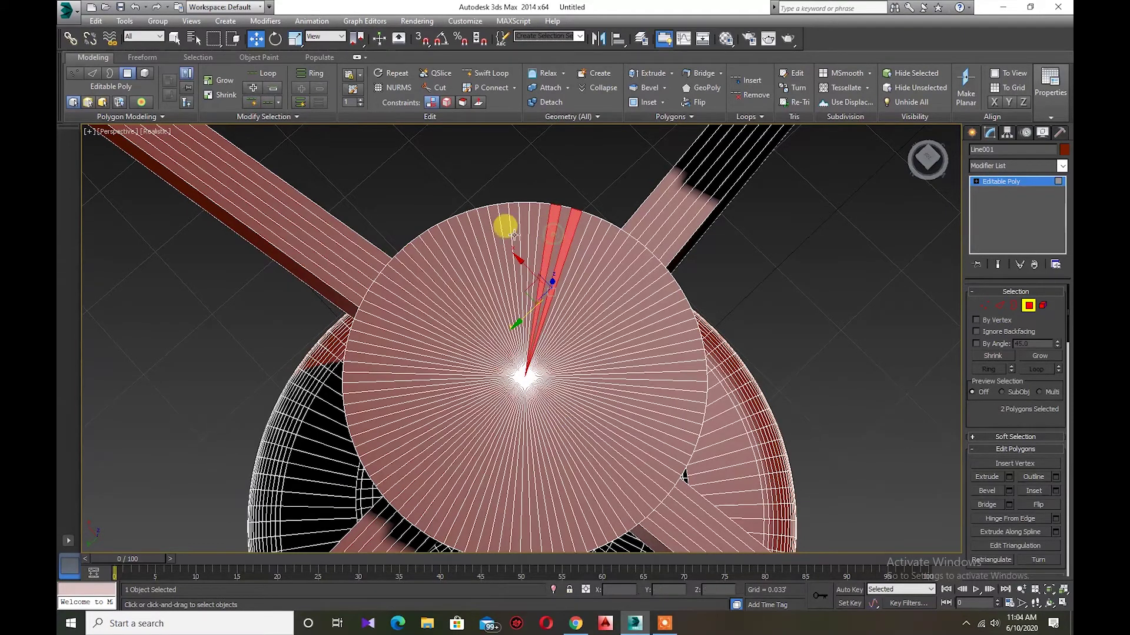
pyautogui.hotkey('ctrl', 'z')
# Add cap wedges to the selection around the left rim down to the bottom centre.
pyautogui.keyDown('ctrl'); pyautogui.click(540, 228); pyautogui.keyUp('ctrl')
pyautogui.keyDown('ctrl'); pyautogui.click(514, 223); pyautogui.keyUp('ctrl')
pyautogui.keyDown('ctrl'); pyautogui.click(503, 227); pyautogui.keyUp('ctrl')
pyautogui.keyDown('ctrl'); pyautogui.click(496, 237); pyautogui.keyUp('ctrl')
pyautogui.keyDown('ctrl'); pyautogui.click(477, 245); pyautogui.keyUp('ctrl')
pyautogui.keyDown('ctrl'); pyautogui.click(459, 257); pyautogui.keyUp('ctrl')
pyautogui.keyDown('ctrl'); pyautogui.click(445, 268); pyautogui.keyUp('ctrl')
pyautogui.keyDown('ctrl'); pyautogui.click(439, 274); pyautogui.keyUp('ctrl')
pyautogui.keyDown('ctrl'); pyautogui.click(427, 287); pyautogui.keyUp('ctrl')
pyautogui.keyDown('ctrl'); pyautogui.click(425, 289); pyautogui.keyUp('ctrl')
pyautogui.keyDown('ctrl'); pyautogui.click(425, 315); pyautogui.keyUp('ctrl')
pyautogui.keyDown('ctrl'); pyautogui.click(416, 330); pyautogui.keyUp('ctrl')
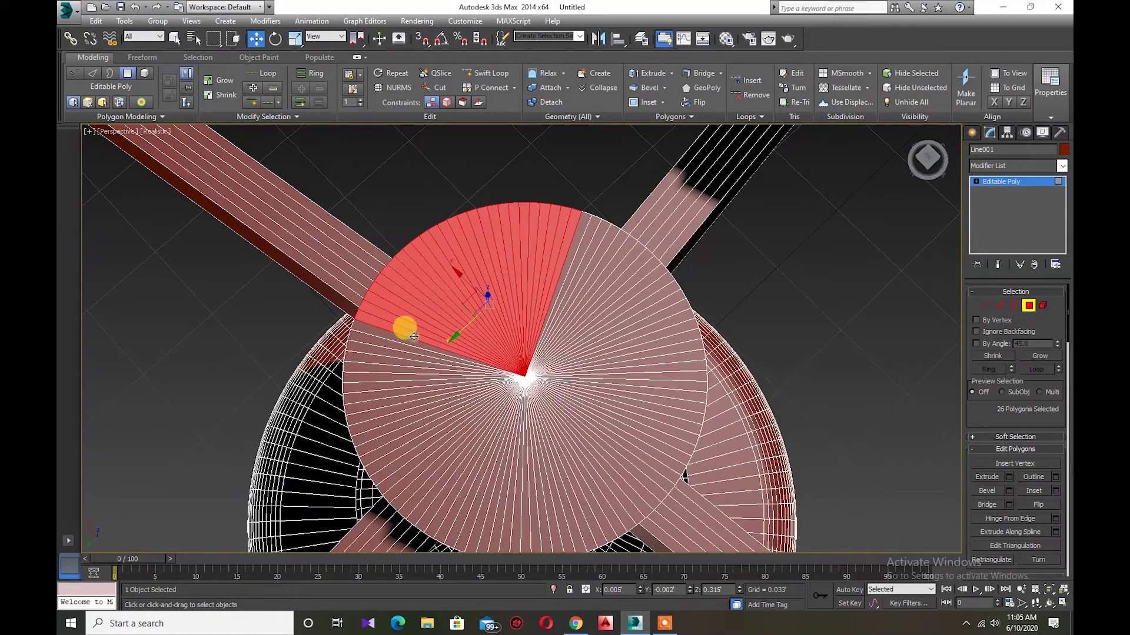
pyautogui.keyDown('ctrl'); pyautogui.click(410, 341); pyautogui.keyUp('ctrl')
pyautogui.moveTo(665, 623)
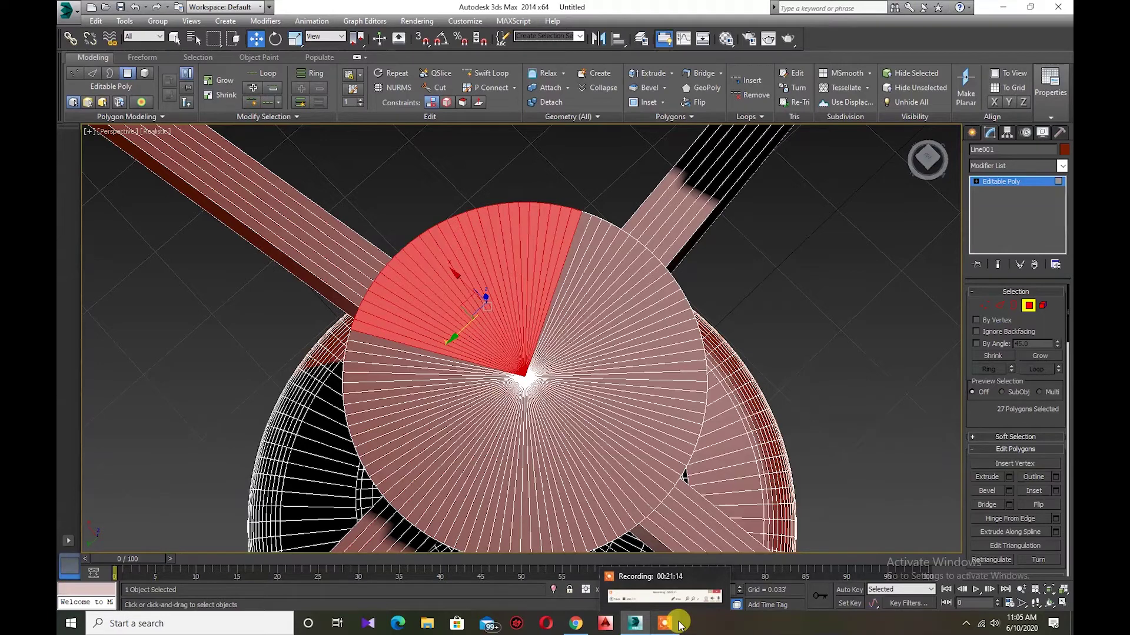
pyautogui.keyDown('ctrl'); pyautogui.click(358, 340); pyautogui.keyUp('ctrl')
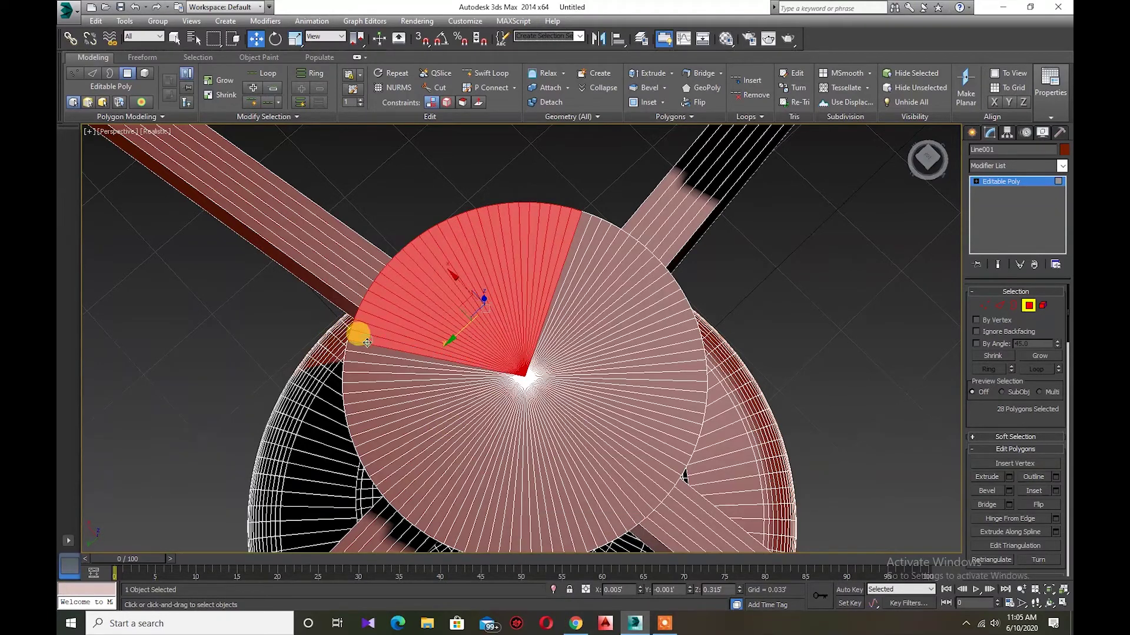
pyautogui.keyDown('ctrl'); pyautogui.click(353, 359); pyautogui.keyUp('ctrl')
pyautogui.keyDown('ctrl'); pyautogui.click(355, 381); pyautogui.keyUp('ctrl')
pyautogui.keyDown('ctrl'); pyautogui.click(356, 398); pyautogui.keyUp('ctrl')
pyautogui.keyDown('ctrl'); pyautogui.click(356, 406); pyautogui.keyUp('ctrl')
pyautogui.keyDown('ctrl'); pyautogui.click(364, 429); pyautogui.keyUp('ctrl')
pyautogui.keyDown('ctrl'); pyautogui.click(374, 445); pyautogui.keyUp('ctrl')
pyautogui.keyDown('ctrl'); pyautogui.click(377, 453); pyautogui.keyUp('ctrl')
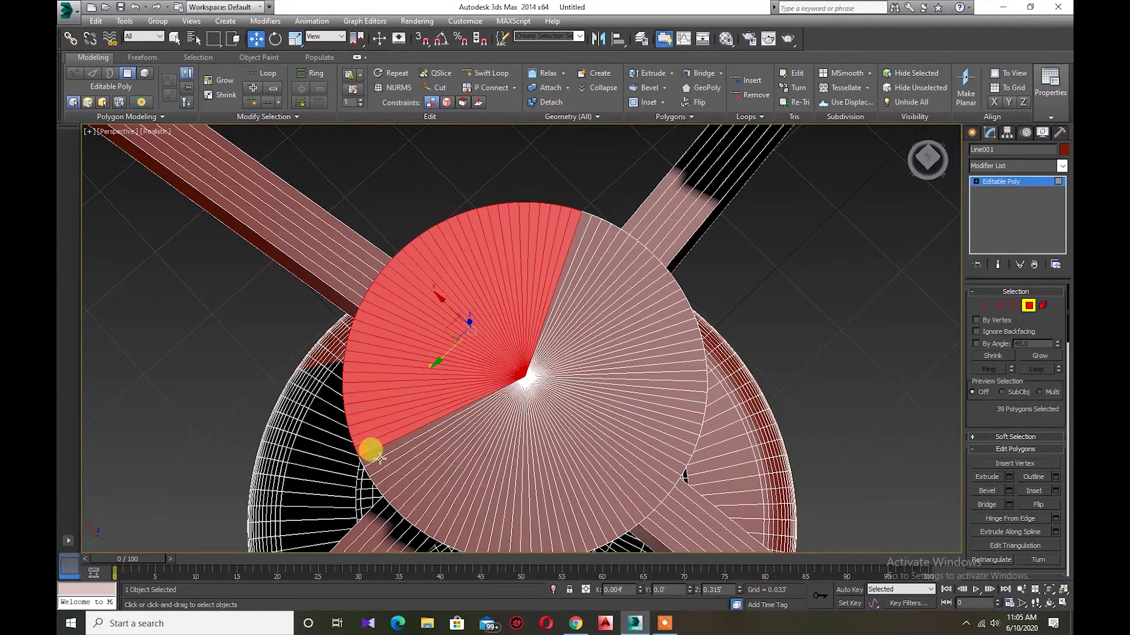
pyautogui.keyDown('ctrl'); pyautogui.click(385, 467); pyautogui.keyUp('ctrl')
pyautogui.keyDown('ctrl'); pyautogui.click(396, 484); pyautogui.keyUp('ctrl')
pyautogui.keyDown('ctrl'); pyautogui.click(401, 490); pyautogui.keyUp('ctrl')
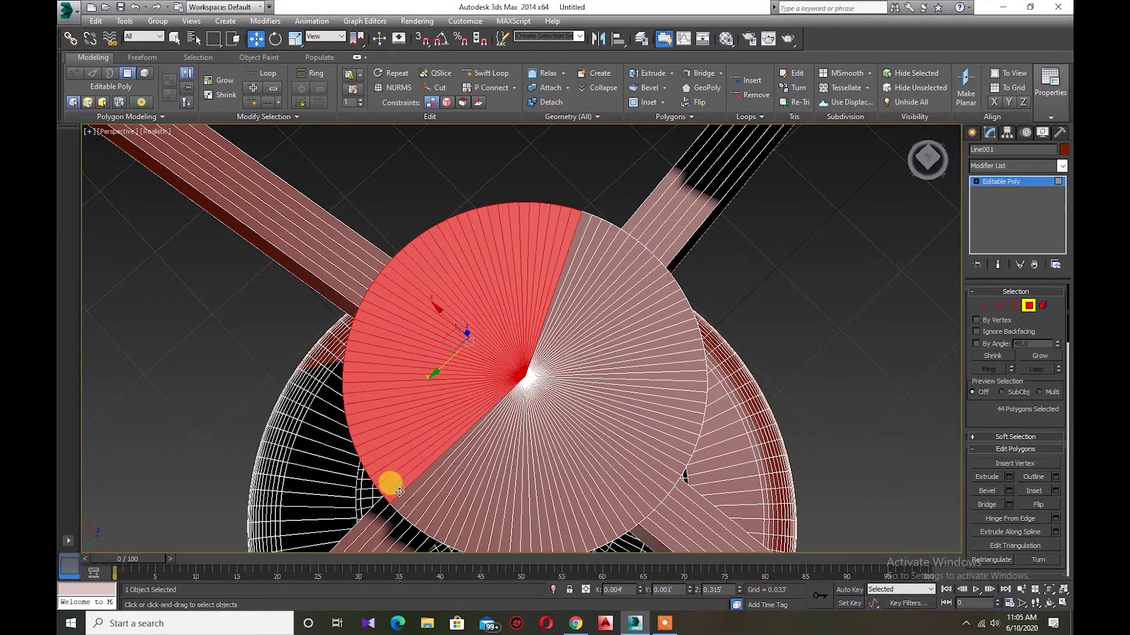
pyautogui.keyDown('ctrl'); pyautogui.click(413, 504); pyautogui.keyUp('ctrl')
pyautogui.keyDown('ctrl'); pyautogui.click(427, 517); pyautogui.keyUp('ctrl')
pyautogui.keyDown('ctrl'); pyautogui.click(433, 521); pyautogui.keyUp('ctrl')
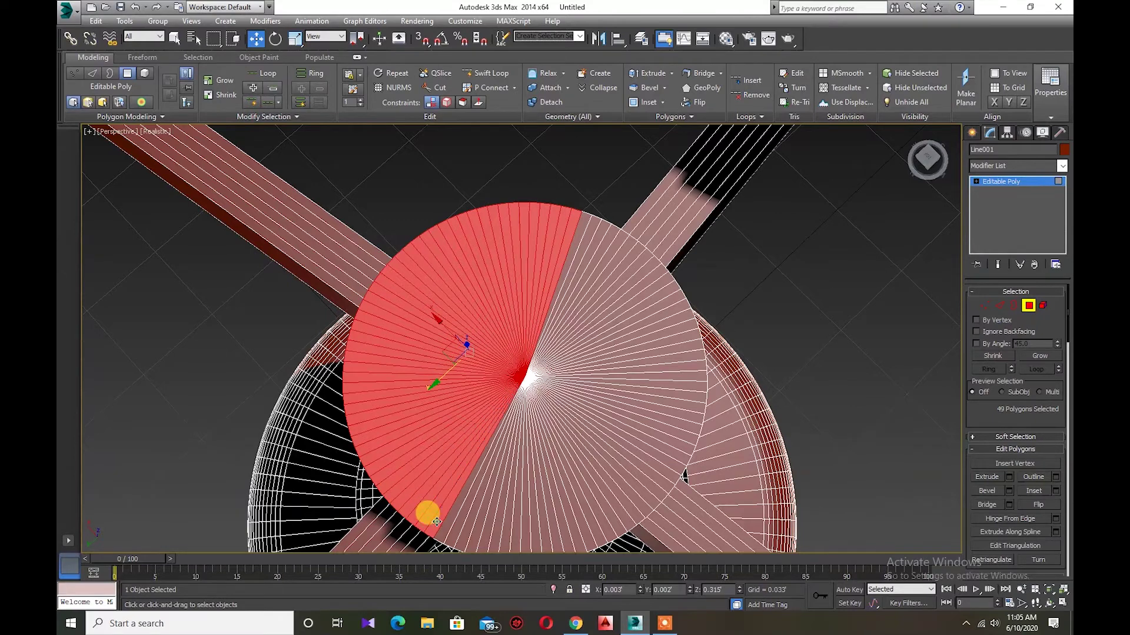
pyautogui.keyDown('ctrl'); pyautogui.click(443, 523); pyautogui.keyUp('ctrl')
pyautogui.keyDown('ctrl'); pyautogui.click(469, 525); pyautogui.keyUp('ctrl')
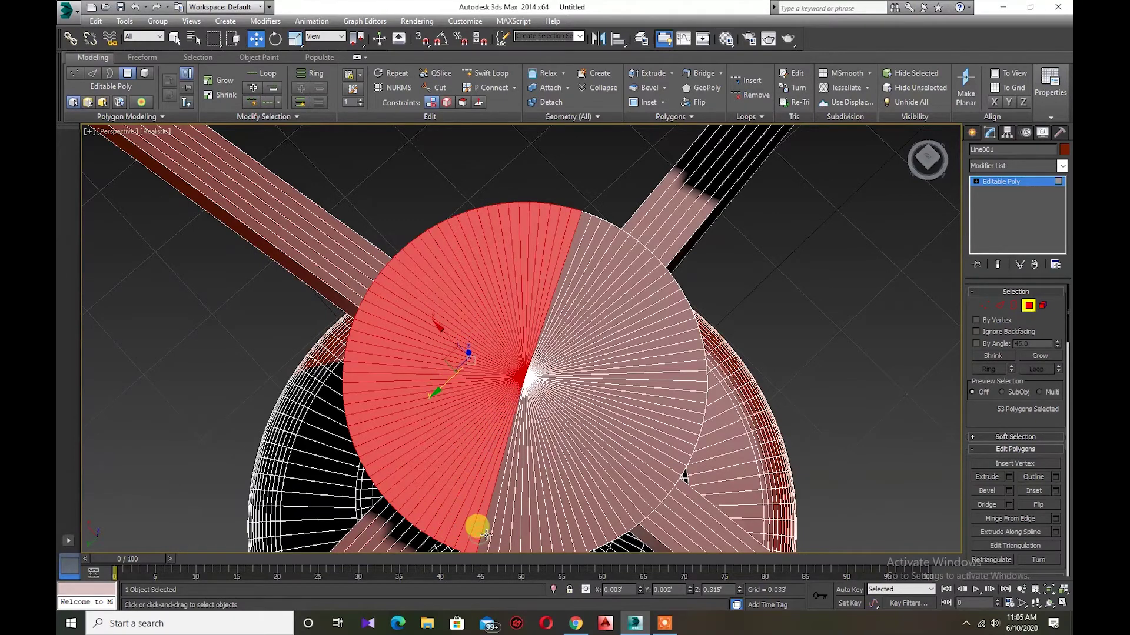
pyautogui.keyDown('ctrl'); pyautogui.click(498, 529); pyautogui.keyUp('ctrl')
# Finish selecting all 104 cap polygons up the right side and delete them.
pyautogui.keyDown('ctrl'); pyautogui.click(529, 531); pyautogui.keyUp('ctrl')
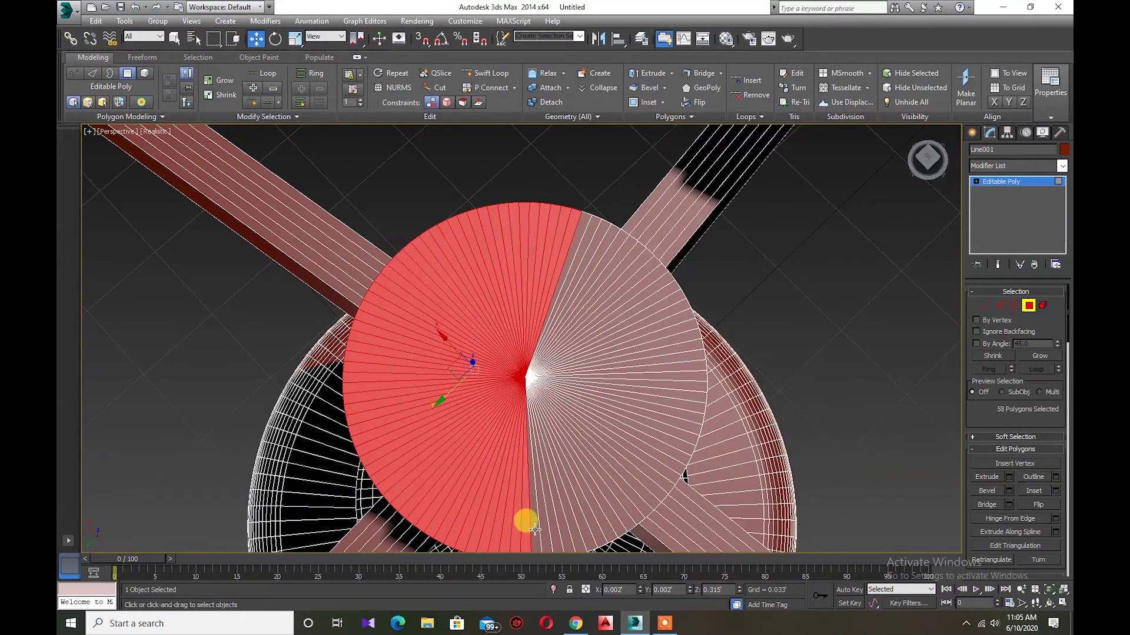
pyautogui.keyDown('ctrl'); pyautogui.click(554, 523); pyautogui.keyUp('ctrl')
pyautogui.keyDown('ctrl'); pyautogui.click(574, 517); pyautogui.keyUp('ctrl')
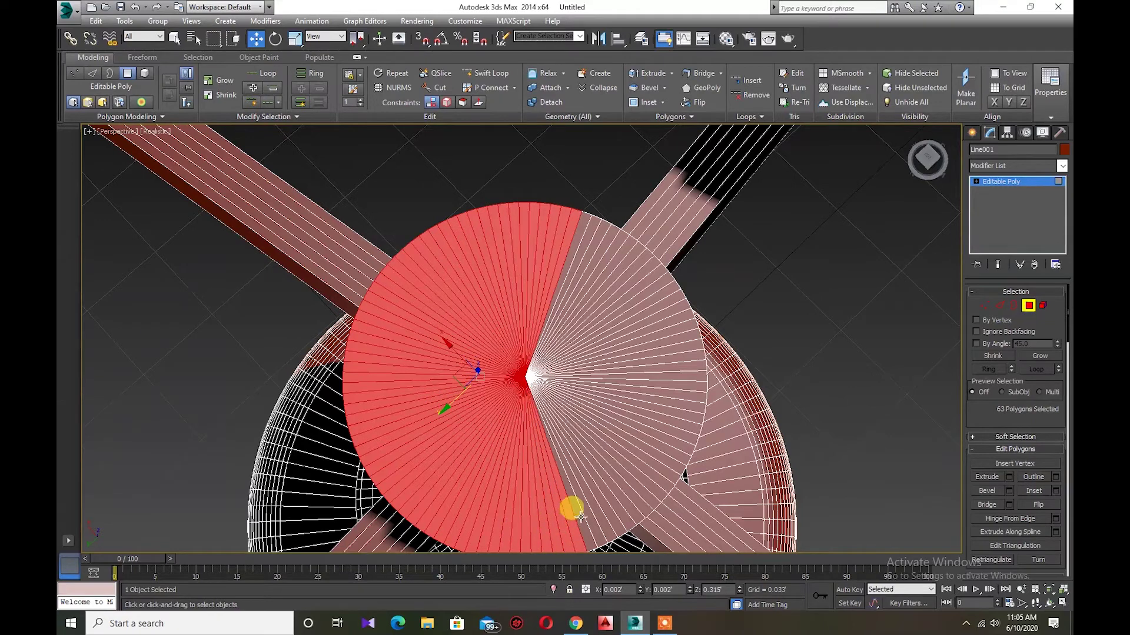
pyautogui.keyDown('ctrl'); pyautogui.click(589, 511); pyautogui.keyUp('ctrl')
pyautogui.keyDown('ctrl'); pyautogui.click(593, 509); pyautogui.keyUp('ctrl')
pyautogui.keyDown('ctrl'); pyautogui.click(623, 493); pyautogui.keyUp('ctrl')
pyautogui.keyDown('ctrl'); pyautogui.click(641, 481); pyautogui.keyUp('ctrl')
pyautogui.keyDown('ctrl'); pyautogui.click(646, 476); pyautogui.keyUp('ctrl')
pyautogui.keyDown('ctrl'); pyautogui.click(655, 459); pyautogui.keyUp('ctrl')
pyautogui.keyDown('ctrl'); pyautogui.click(655, 450); pyautogui.keyUp('ctrl')
pyautogui.keyDown('ctrl'); pyautogui.click(666, 433); pyautogui.keyUp('ctrl')
pyautogui.keyDown('ctrl'); pyautogui.click(684, 414); pyautogui.keyUp('ctrl')
pyautogui.keyDown('ctrl'); pyautogui.click(686, 397); pyautogui.keyUp('ctrl')
pyautogui.keyDown('ctrl'); pyautogui.click(689, 368); pyautogui.keyUp('ctrl')
pyautogui.keyDown('ctrl'); pyautogui.click(674, 329); pyautogui.keyUp('ctrl')
pyautogui.keyDown('ctrl'); pyautogui.click(660, 308); pyautogui.keyUp('ctrl')
pyautogui.keyDown('ctrl'); pyautogui.click(653, 296); pyautogui.keyUp('ctrl')
pyautogui.keyDown('ctrl'); pyautogui.click(652, 294); pyautogui.keyUp('ctrl')
pyautogui.keyDown('ctrl'); pyautogui.click(638, 277); pyautogui.keyUp('ctrl')
pyautogui.keyDown('ctrl'); pyautogui.click(627, 271); pyautogui.keyUp('ctrl')
pyautogui.keyDown('ctrl'); pyautogui.click(612, 259); pyautogui.keyUp('ctrl')
pyautogui.keyDown('ctrl'); pyautogui.click(581, 256); pyautogui.keyUp('ctrl')
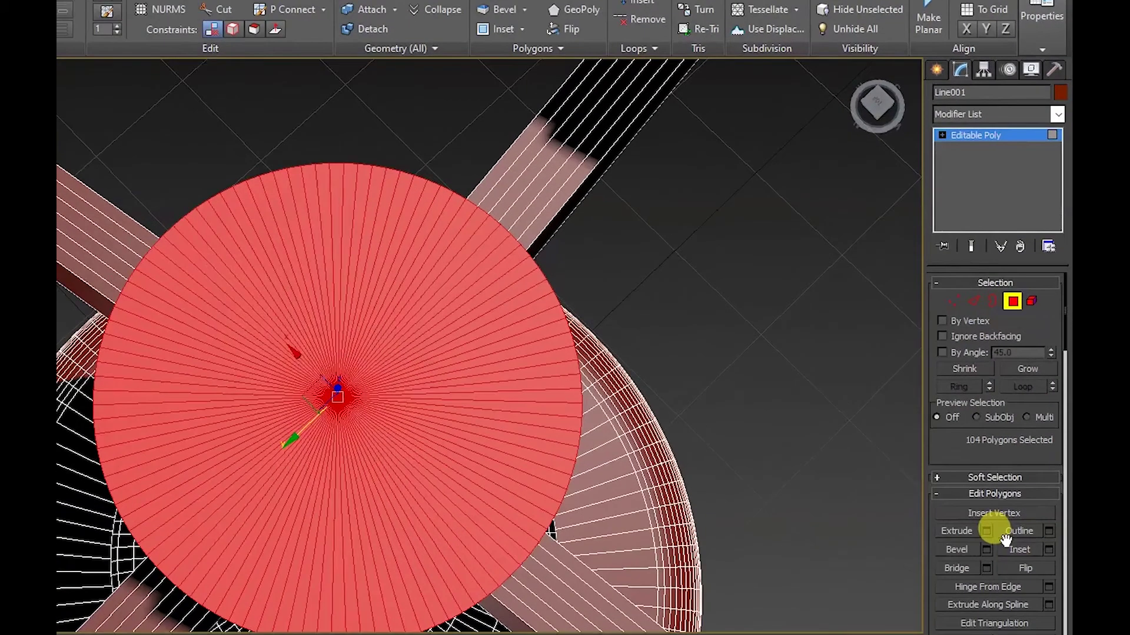
pyautogui.press('Delete')
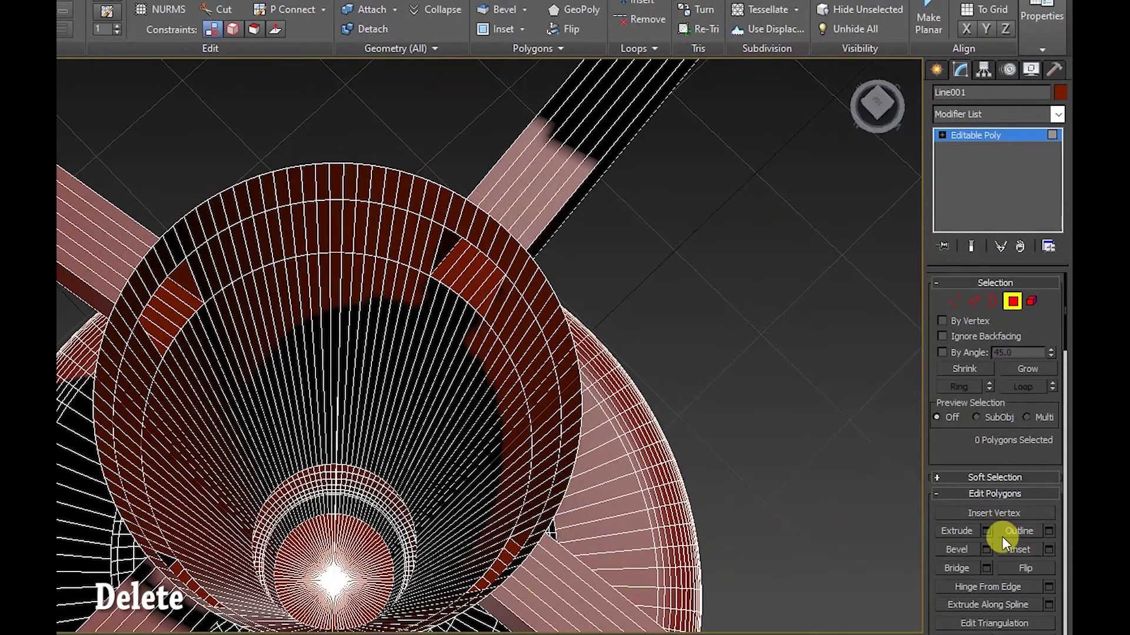
pyautogui.click(267, 187)
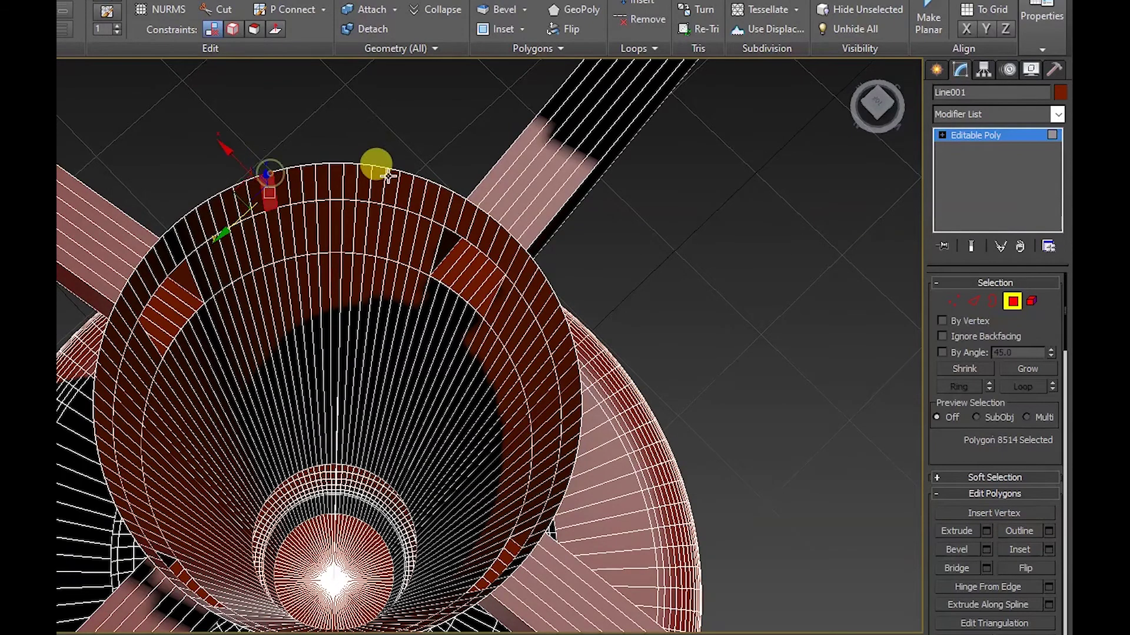
# Switch to Edge mode and select the whole edge loop around the stem's opening.
pyautogui.click(969, 300)
pyautogui.click(264, 160)
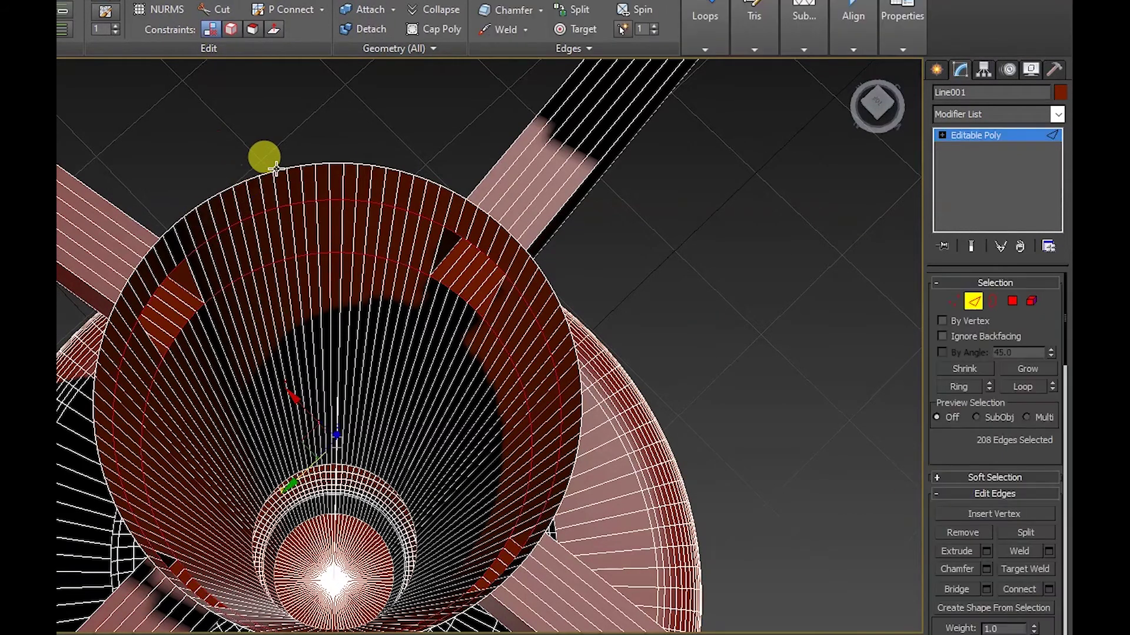
pyautogui.click(971, 388)
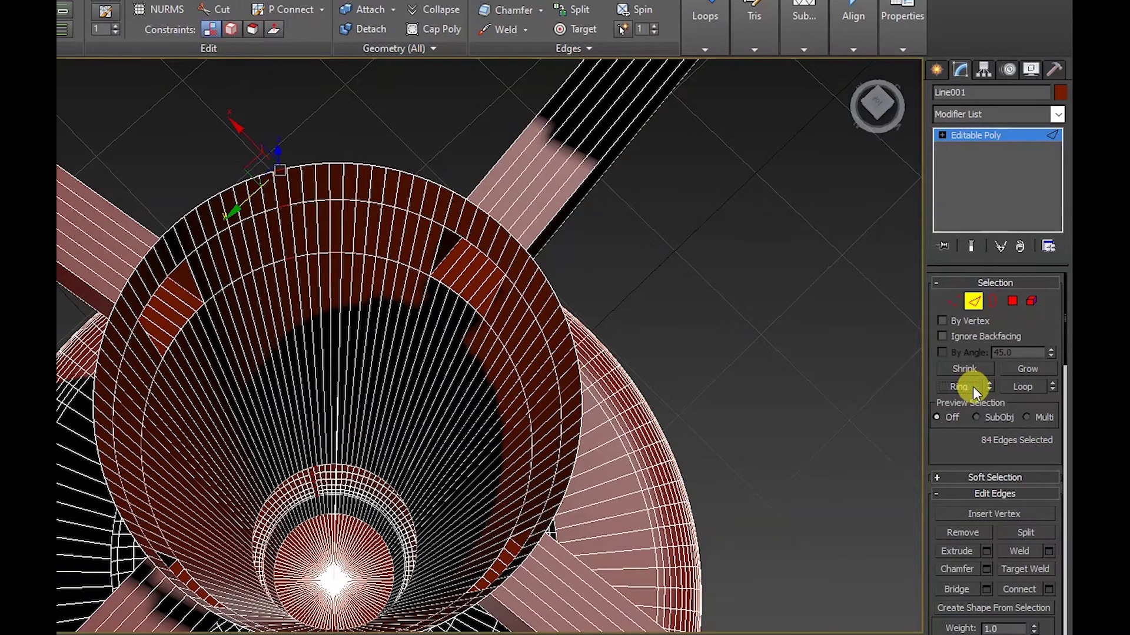
pyautogui.hotkey('ctrl', 'z')
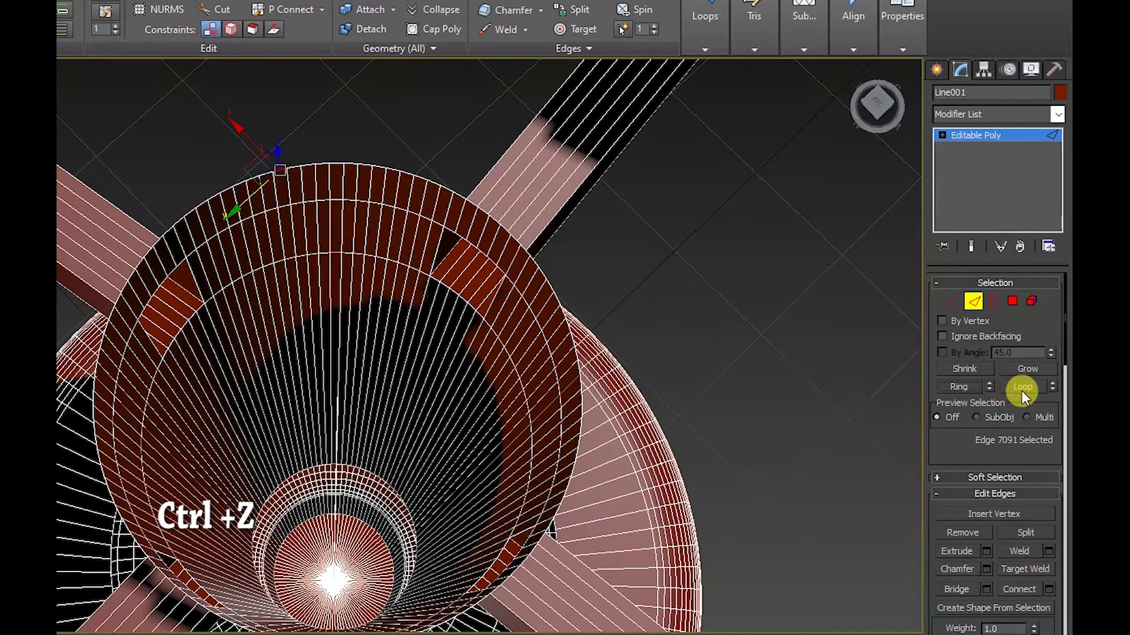
pyautogui.click(1022, 388)
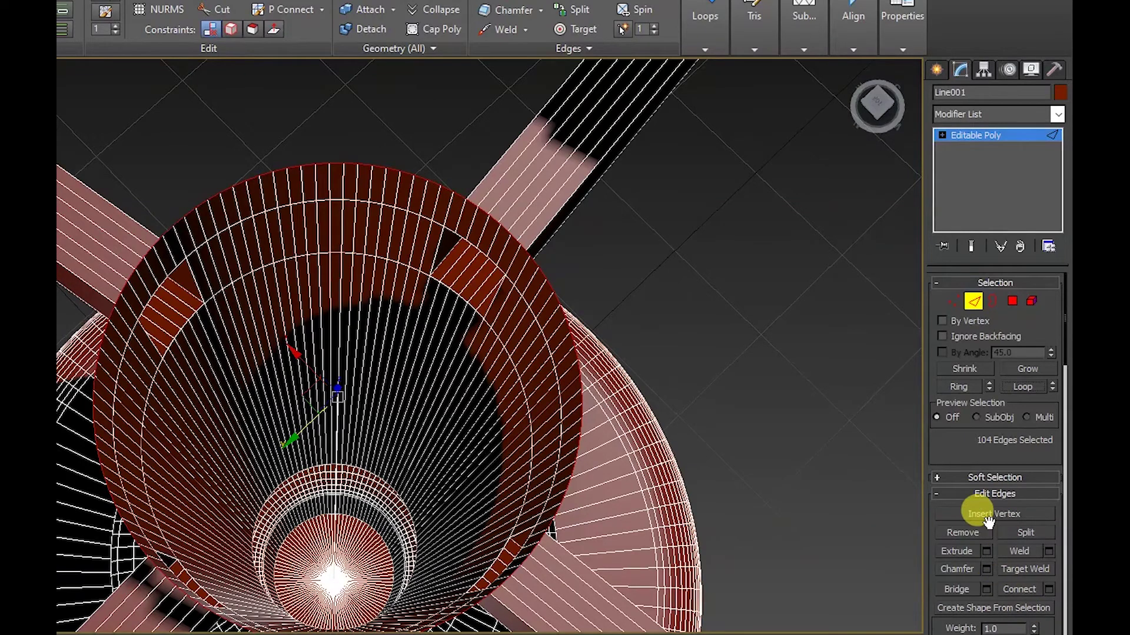
# Extrude the rim edge loop with width 0 and height -0.003.
pyautogui.click(986, 551)
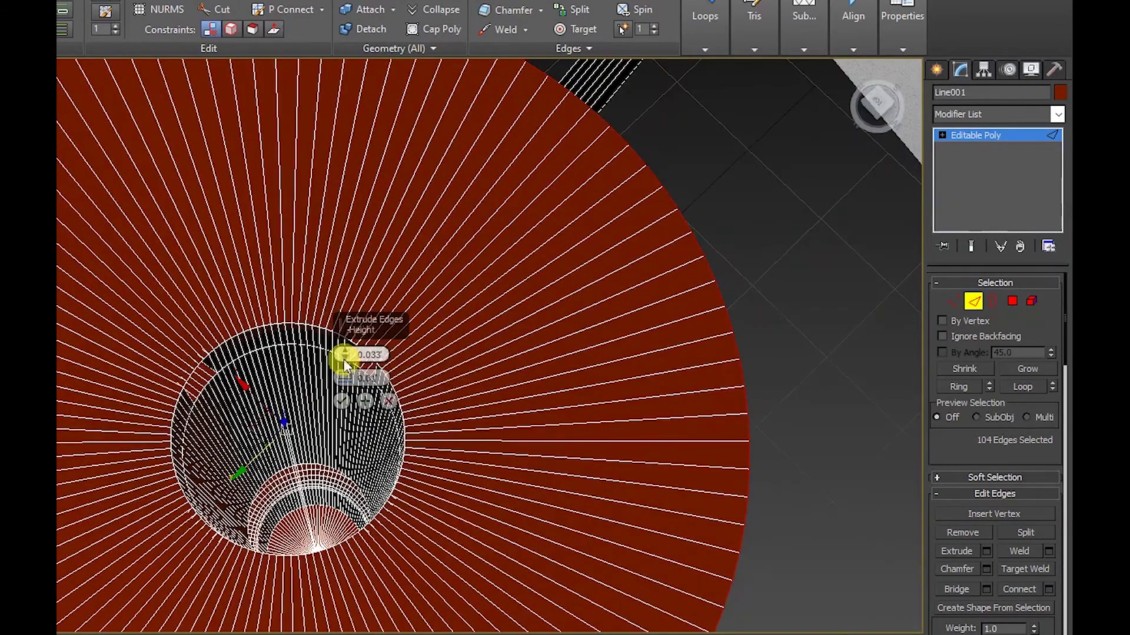
pyautogui.moveTo(348, 379); pyautogui.dragTo(347, 397)
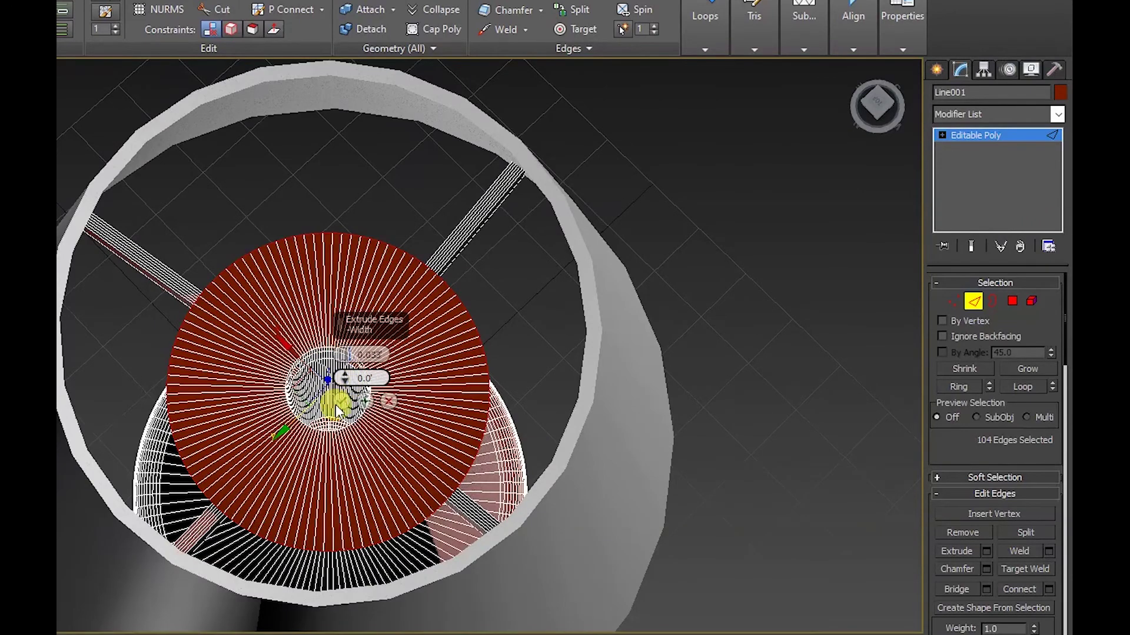
pyautogui.moveTo(345, 354)
pyautogui.mouseDown()
pyautogui.moveTo(352, 376)
pyautogui.moveTo(327, 382)
pyautogui.mouseUp()
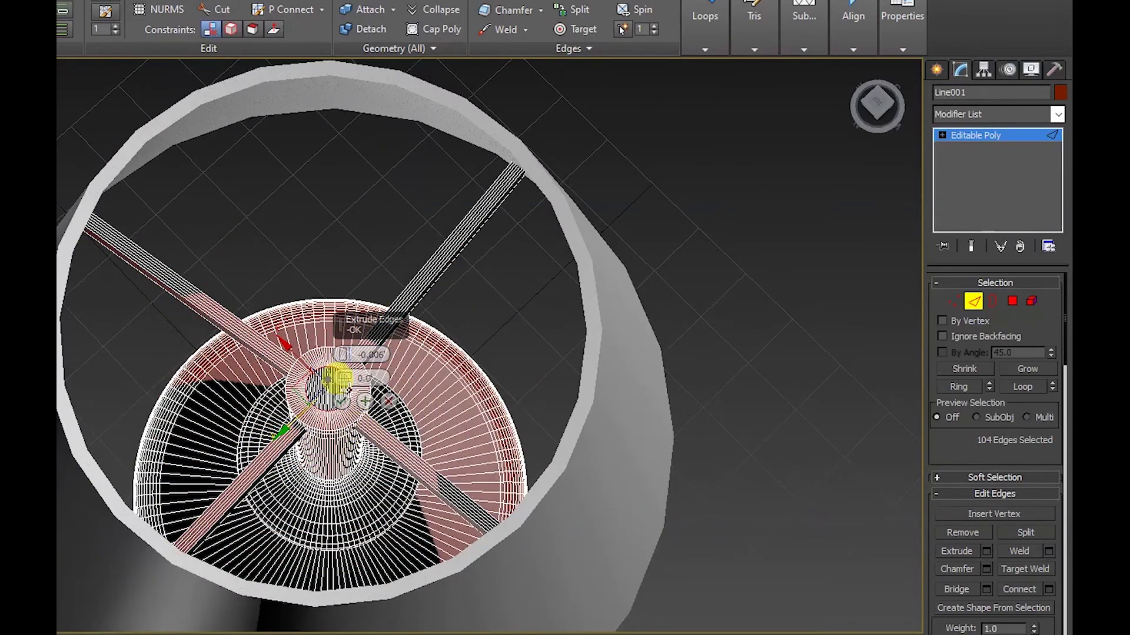
pyautogui.scroll(3, 328, 378)
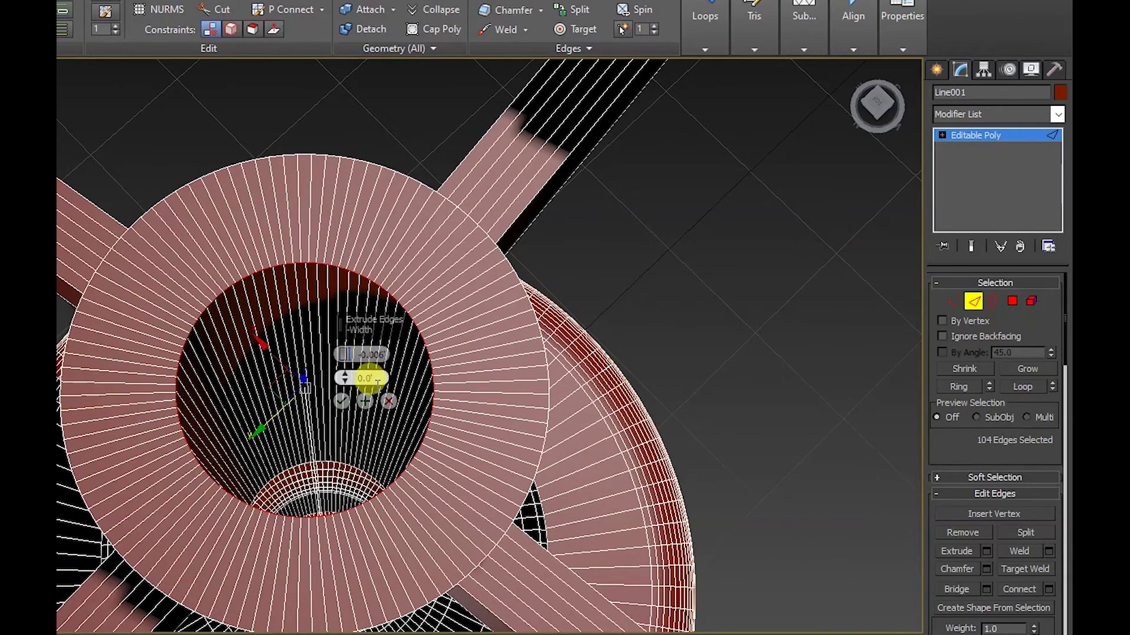
pyautogui.moveTo(343, 354); pyautogui.dragTo(342, 329)
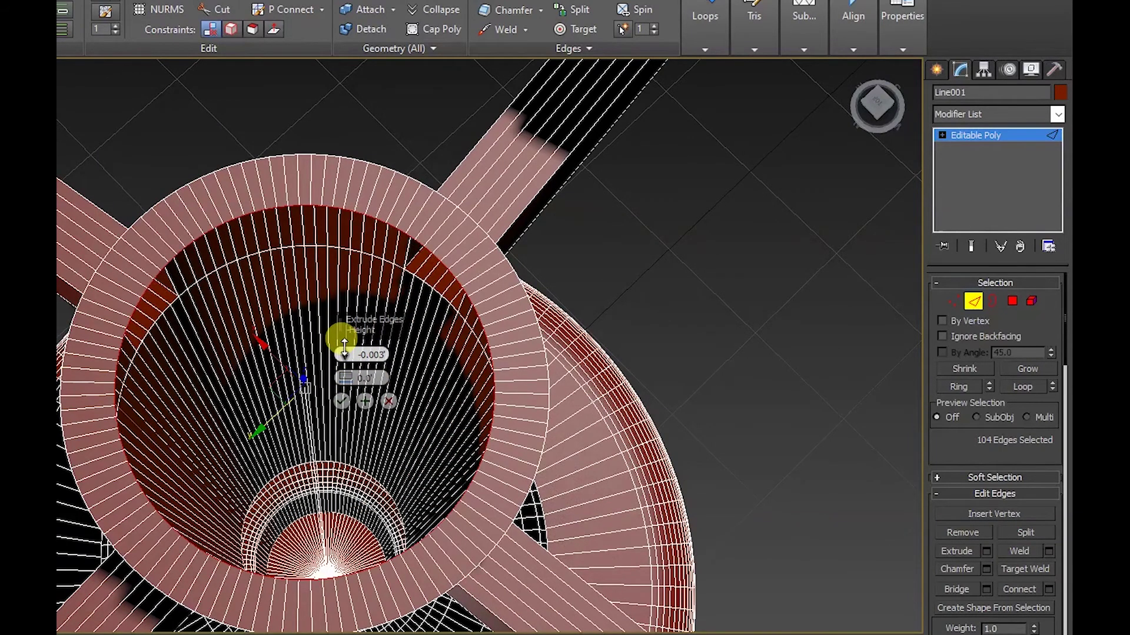
pyautogui.click(341, 401)
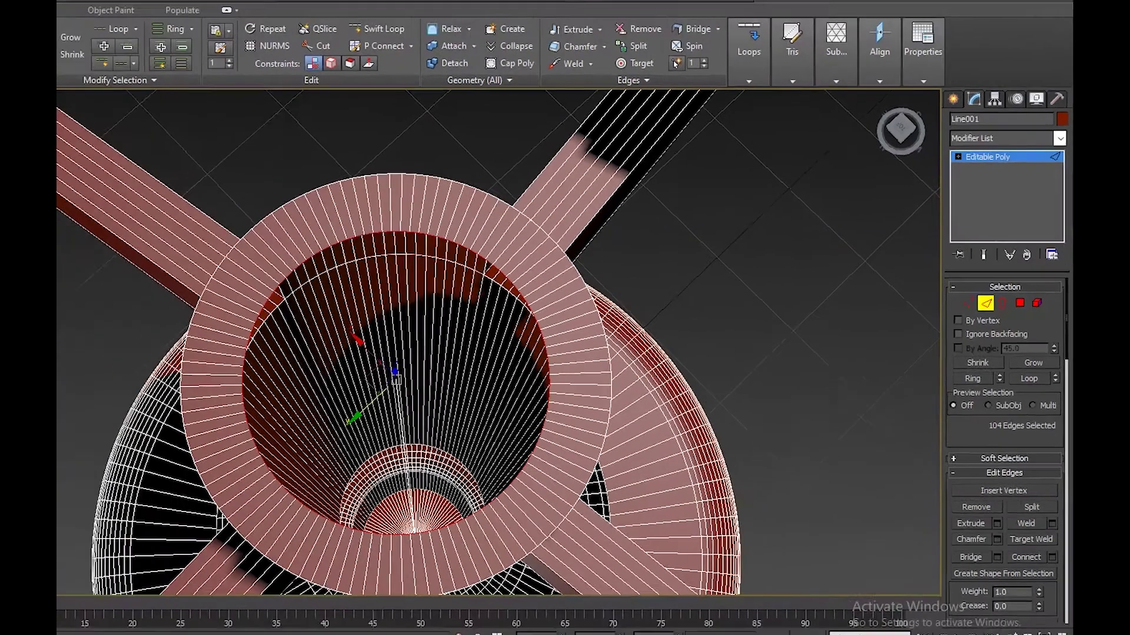
# Return to the four-view layout and lower the extruded rim edges slightly.
pyautogui.hotkey('alt', 'w')
pyautogui.scroll(-5, 671, 245)
pyautogui.moveTo(685, 162); pyautogui.dragTo(660, 161)
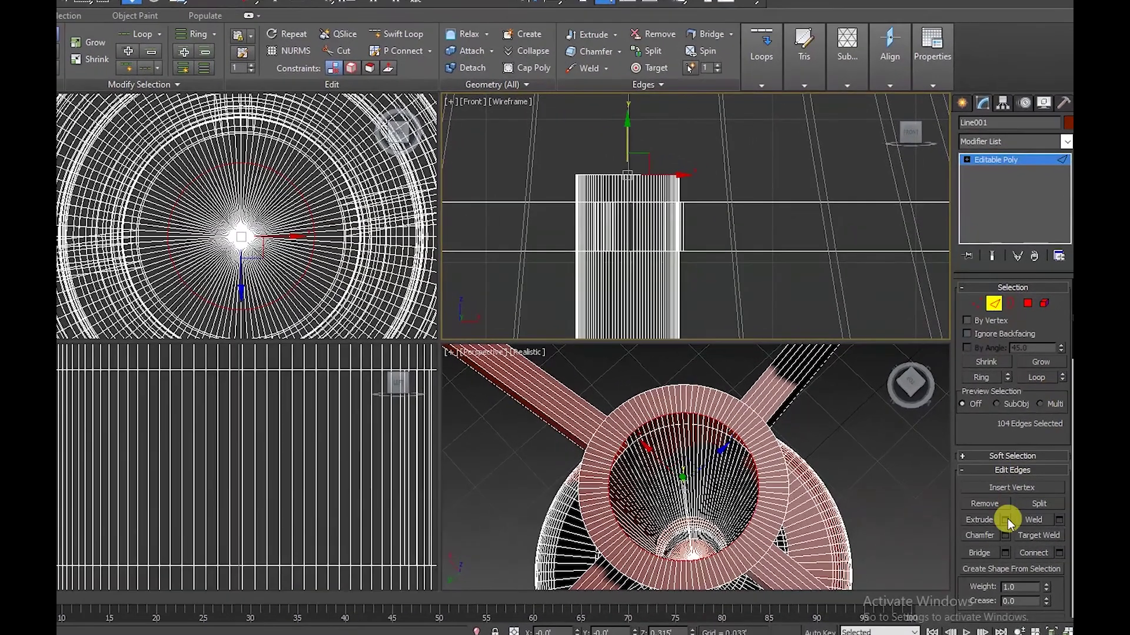
pyautogui.click(1006, 520)
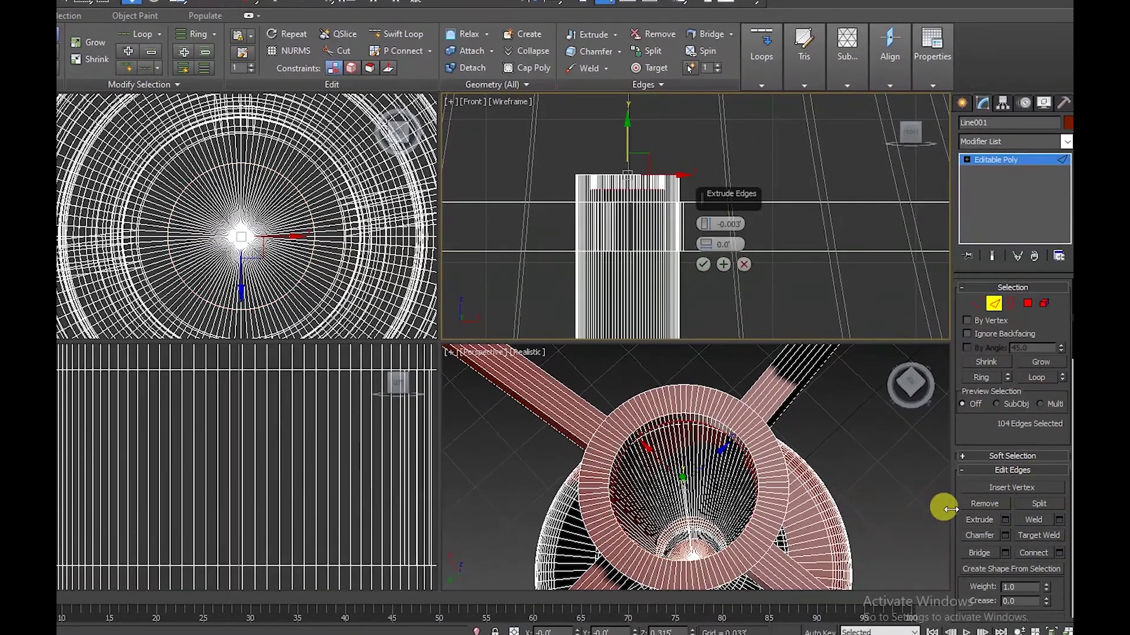
# Maximize the Front and then the Perspective viewport with Alt+W, looking into the strut hub ring.
pyautogui.scroll(4, 706, 470)
pyautogui.scroll(-5, 700, 466)
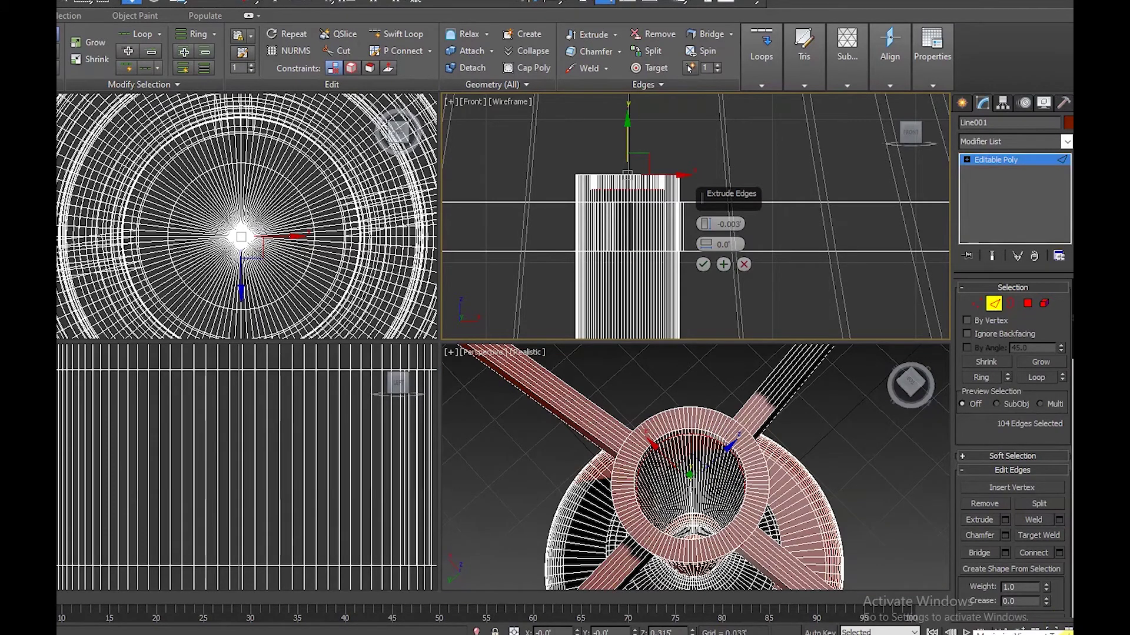
pyautogui.click(1066, 631)
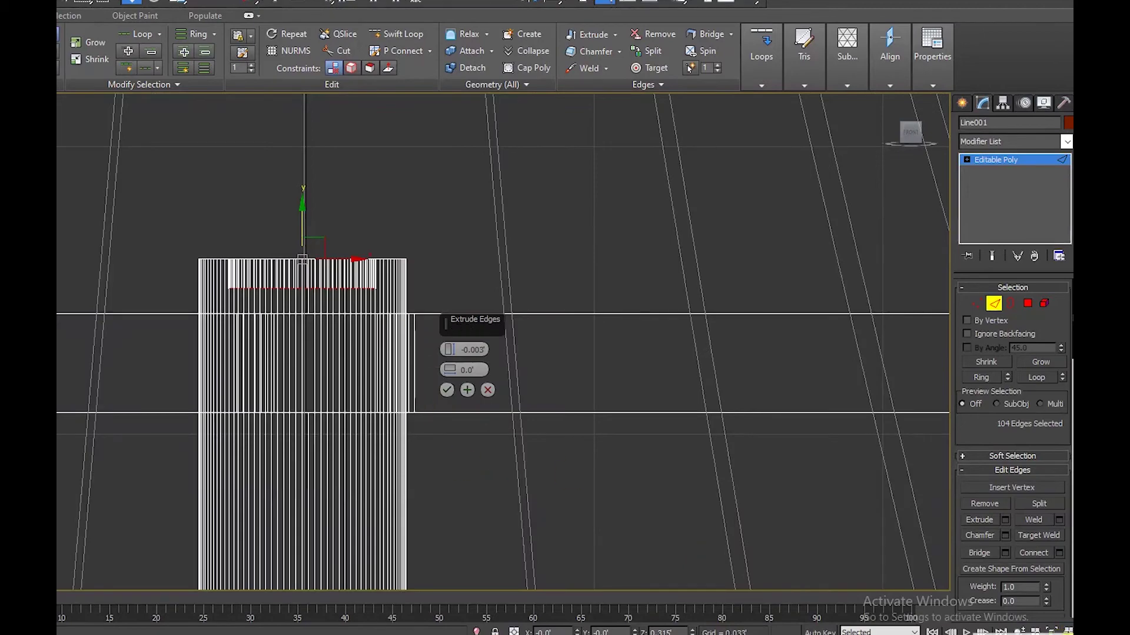
pyautogui.hotkey('alt', 'w')
pyautogui.hotkey('alt', 'w')
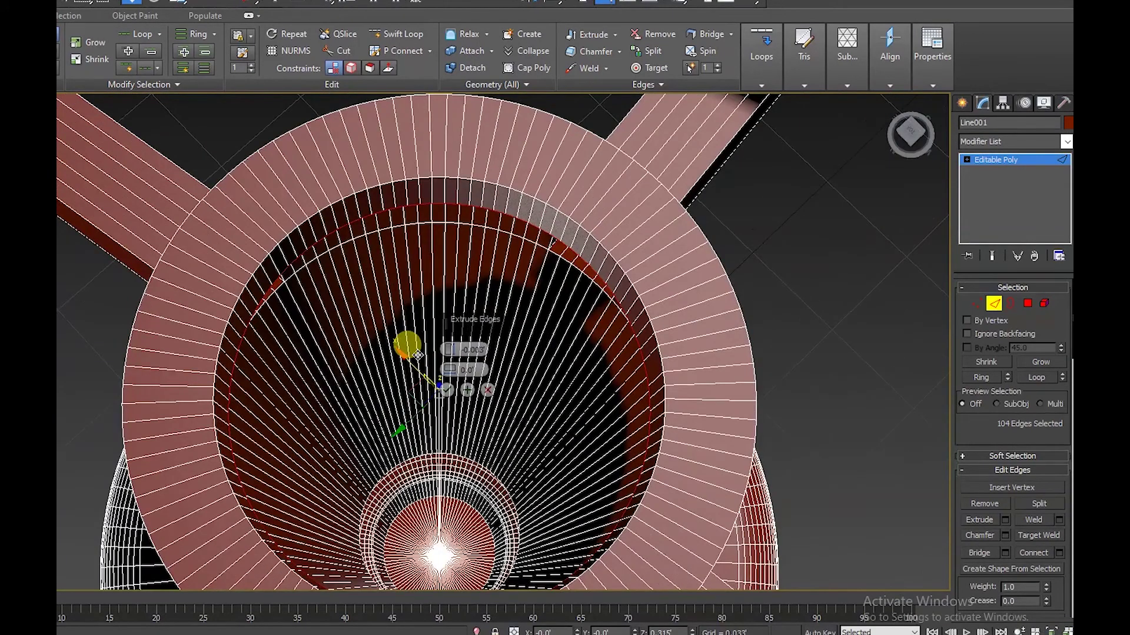
# Cancel the pending extrusion and scale the rim edge loop inward.
pyautogui.click(490, 390)
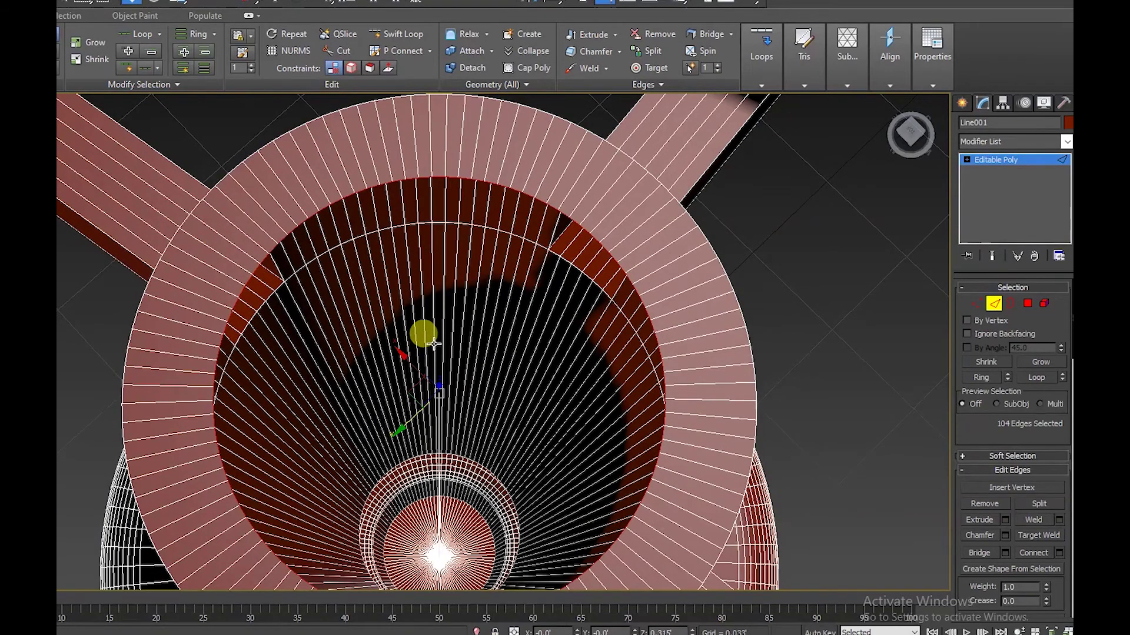
pyautogui.press('r')
pyautogui.moveTo(430, 400); pyautogui.dragTo(440, 414)
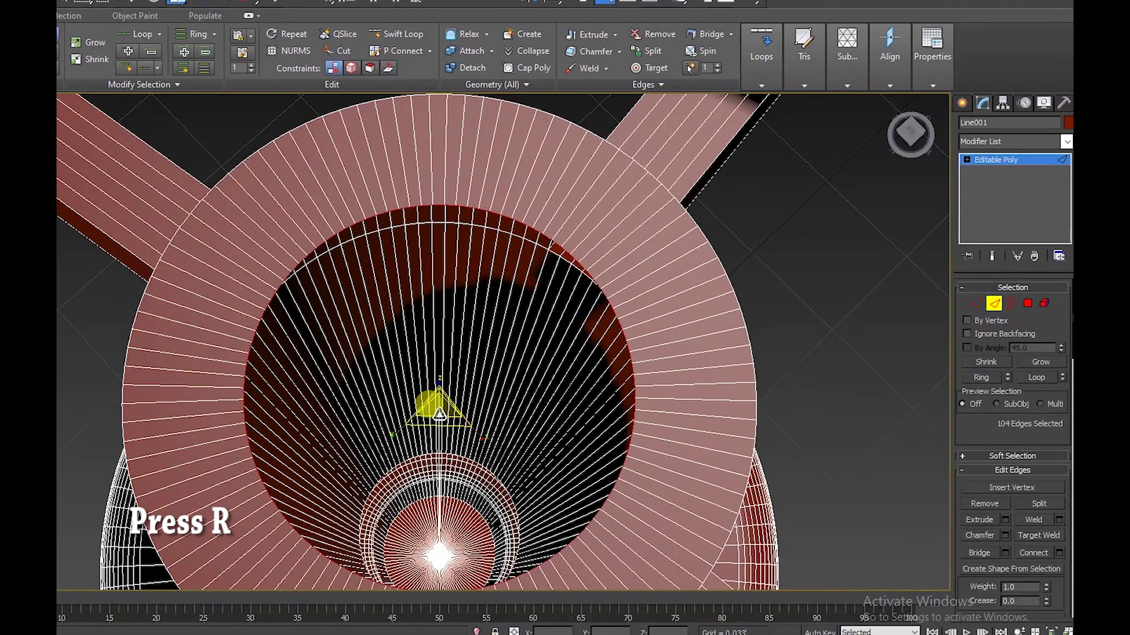
pyautogui.keyDown('alt'); pyautogui.moveTo(440, 413); pyautogui.dragTo(450, 403, button='middle'); pyautogui.keyUp('alt')
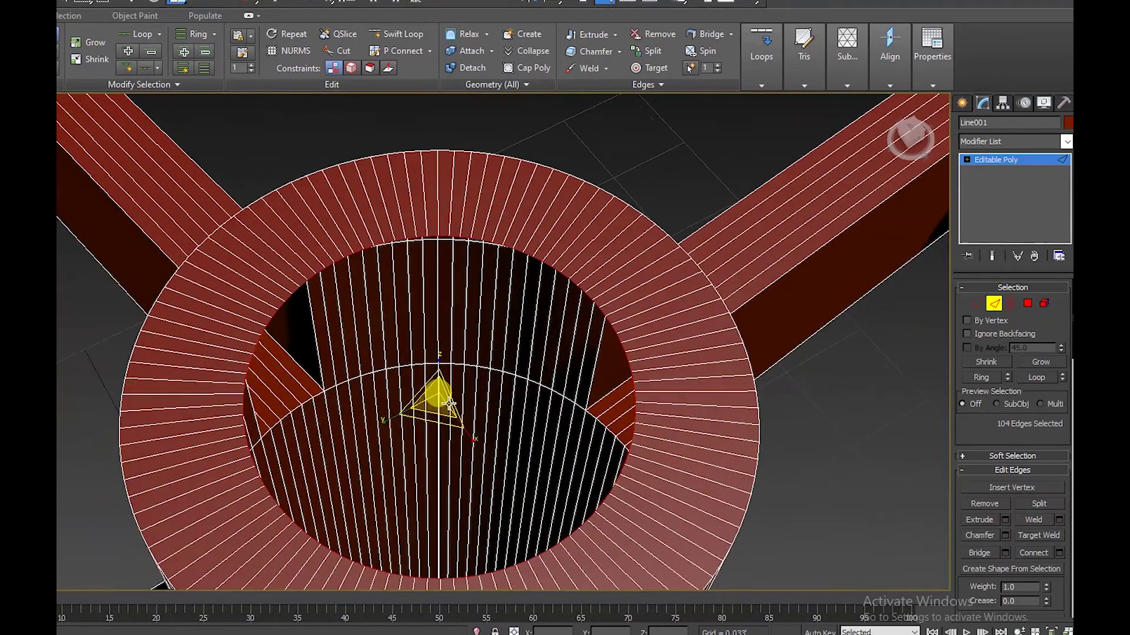
# Try an edge extrusion on the inner ring, undo it, and test then cancel Bridge Edges.
pyautogui.click(1005, 520)
pyautogui.moveTo(447, 359); pyautogui.dragTo(452, 372)
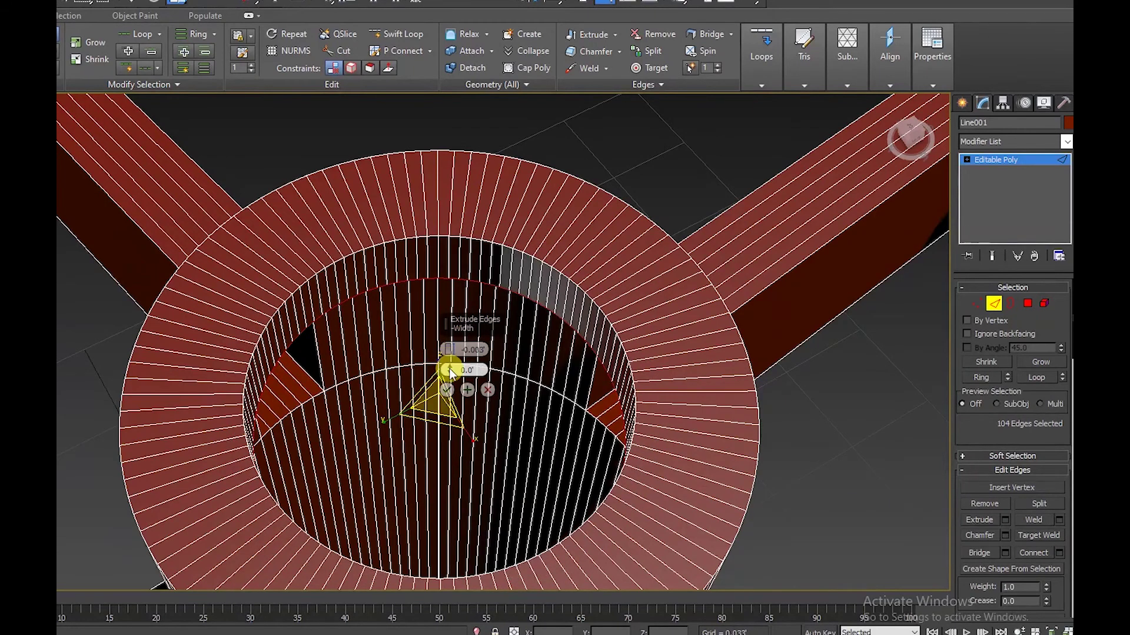
pyautogui.moveTo(449, 348); pyautogui.dragTo(449, 350)
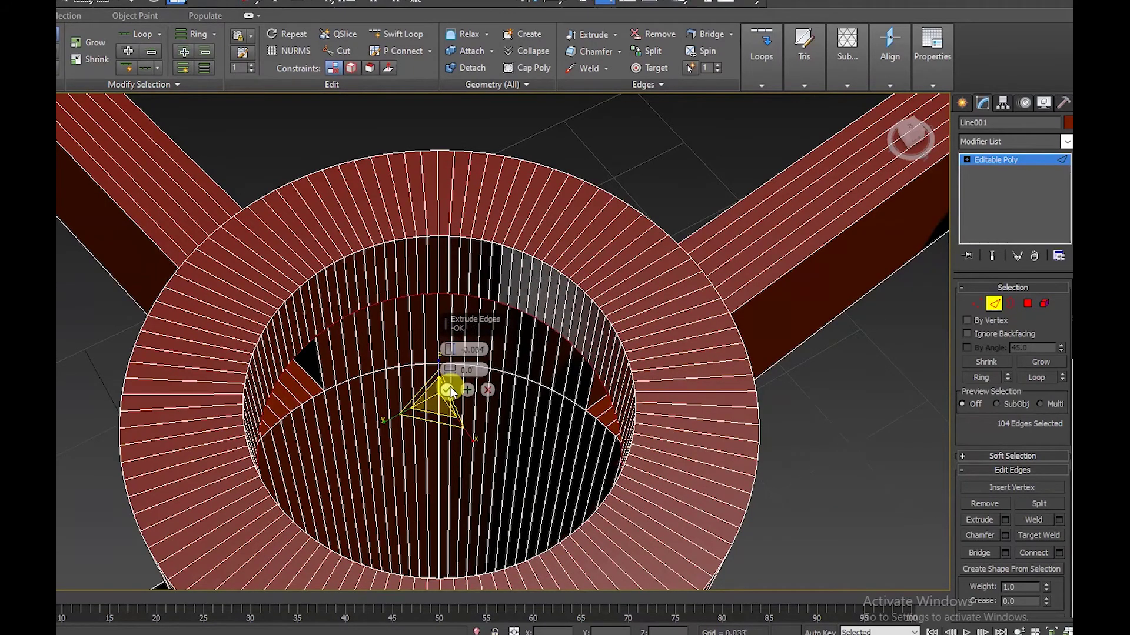
pyautogui.click(446, 390)
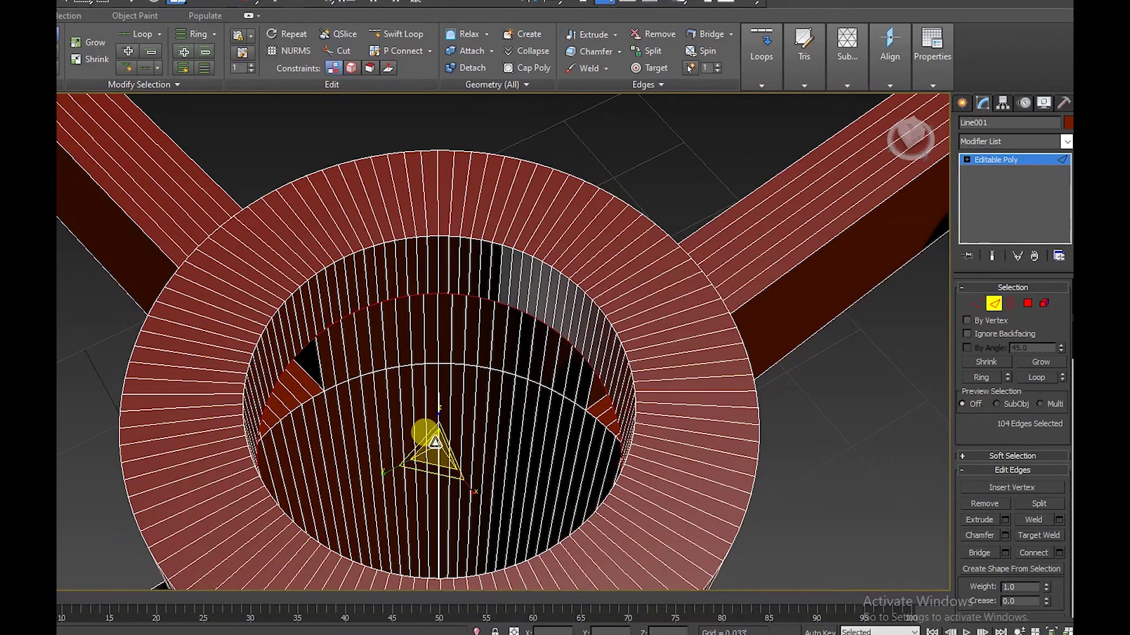
pyautogui.hotkey('ctrl', 'z')
pyautogui.hotkey('ctrl', 'z')
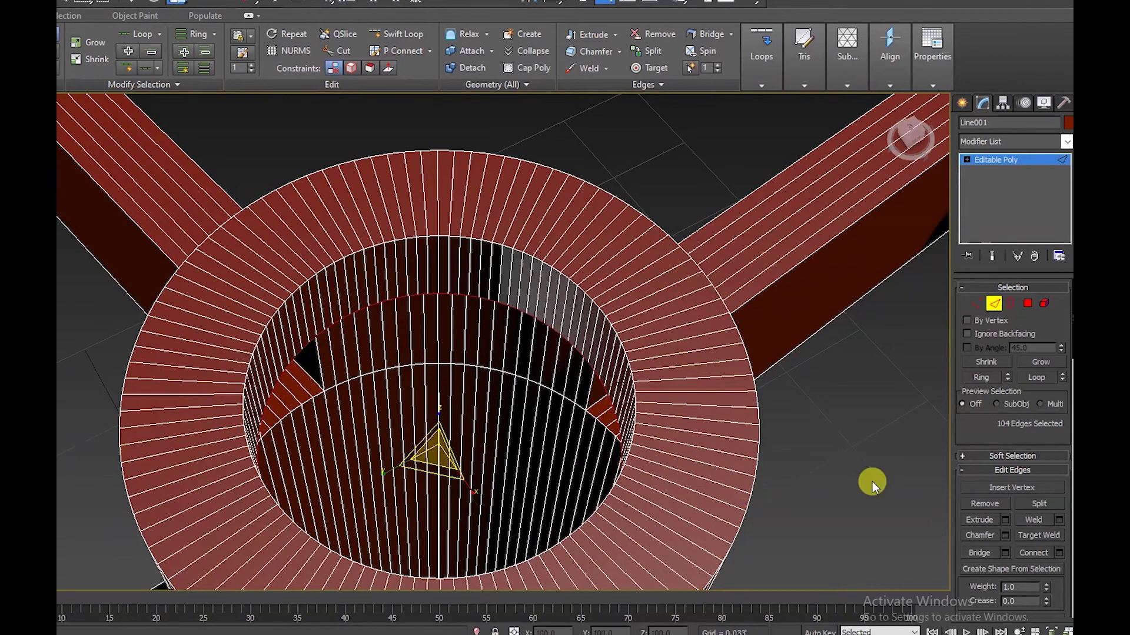
pyautogui.click(1004, 553)
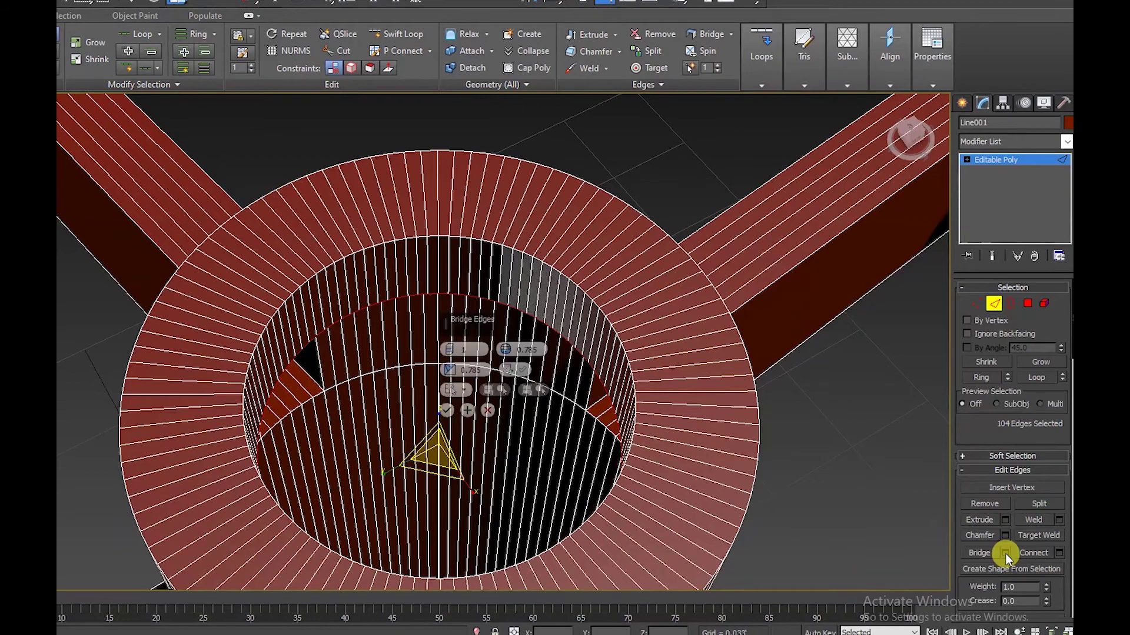
pyautogui.click(489, 411)
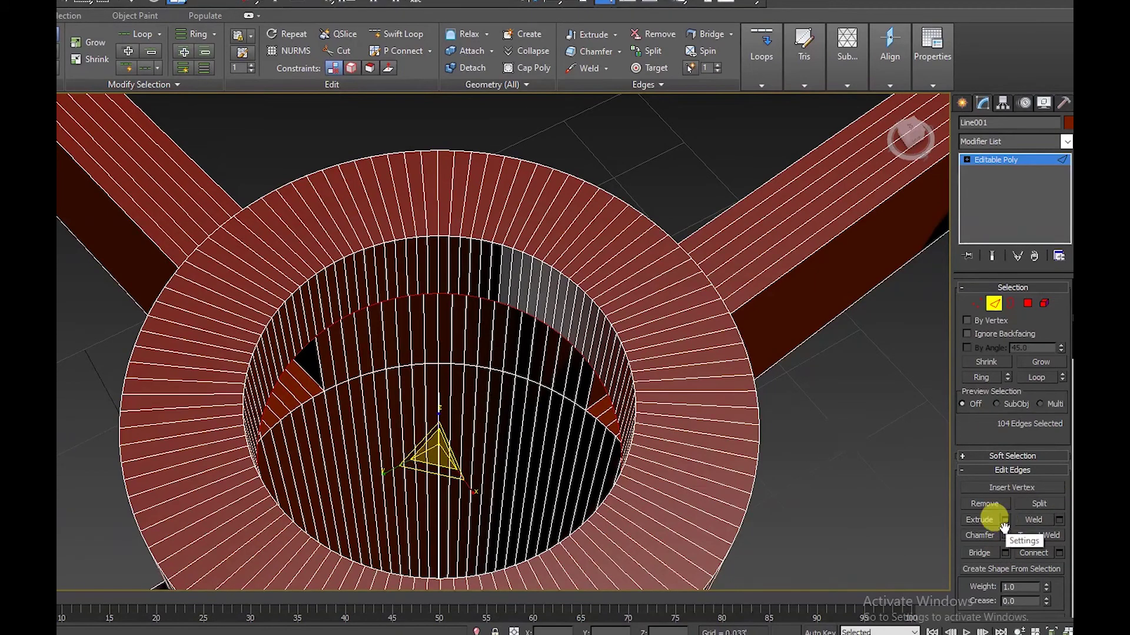
pyautogui.click(1005, 555)
pyautogui.click(490, 412)
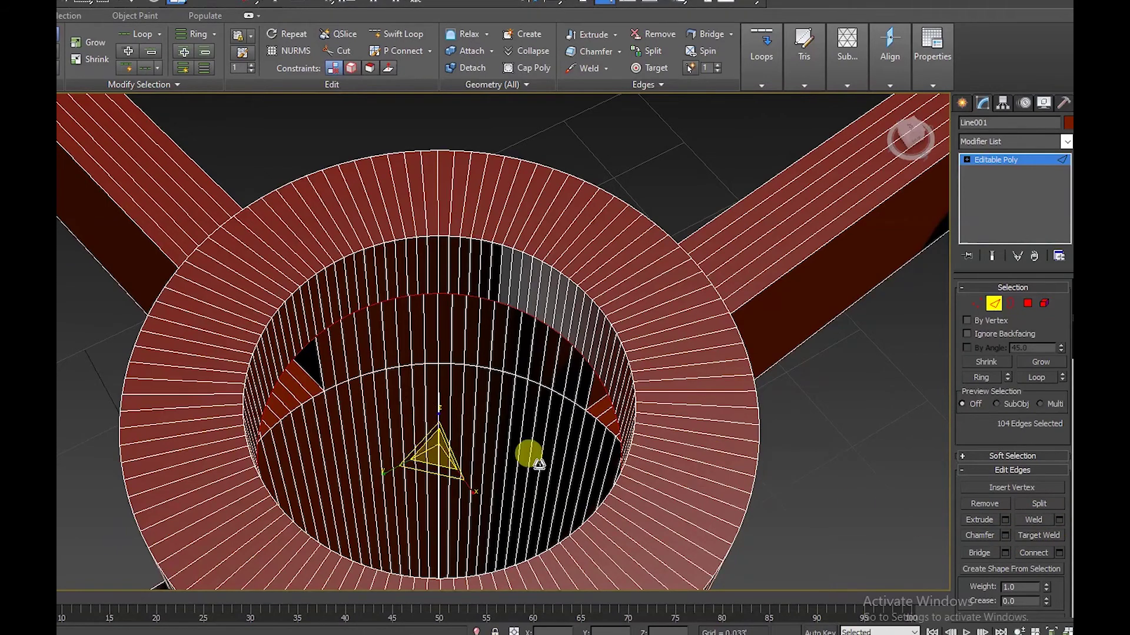
# Extrude the inner ring edges again with width reset to 0 and height 0.006.
pyautogui.click(1001, 520)
pyautogui.moveTo(444, 351); pyautogui.dragTo(444, 356)
pyautogui.click(462, 370)
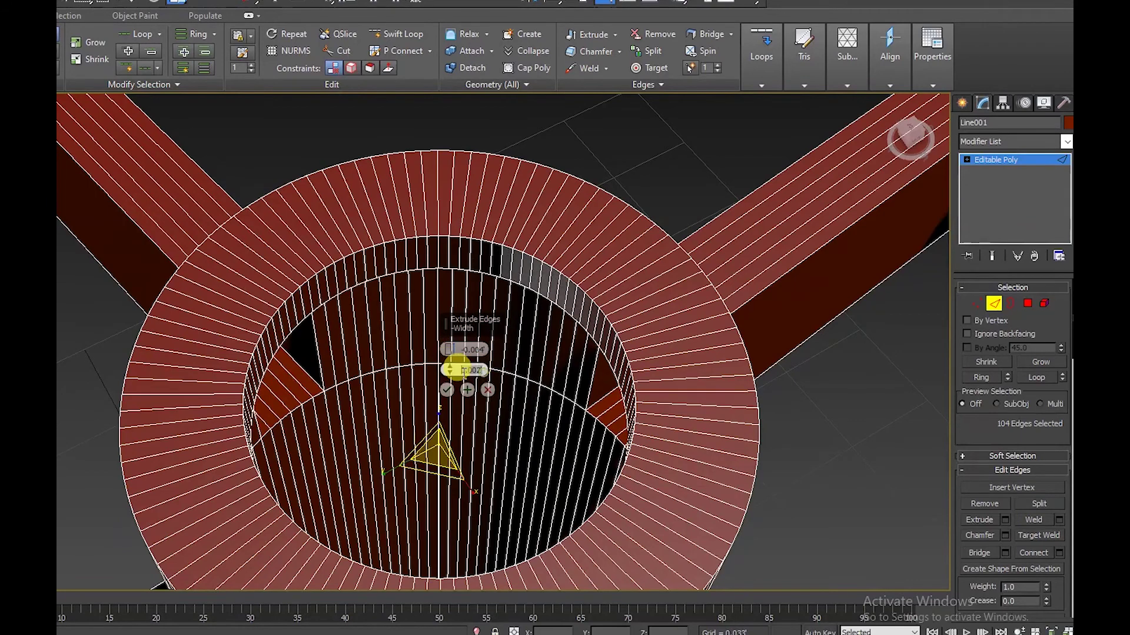
pyautogui.rightClick(460, 373)
pyautogui.click(448, 352)
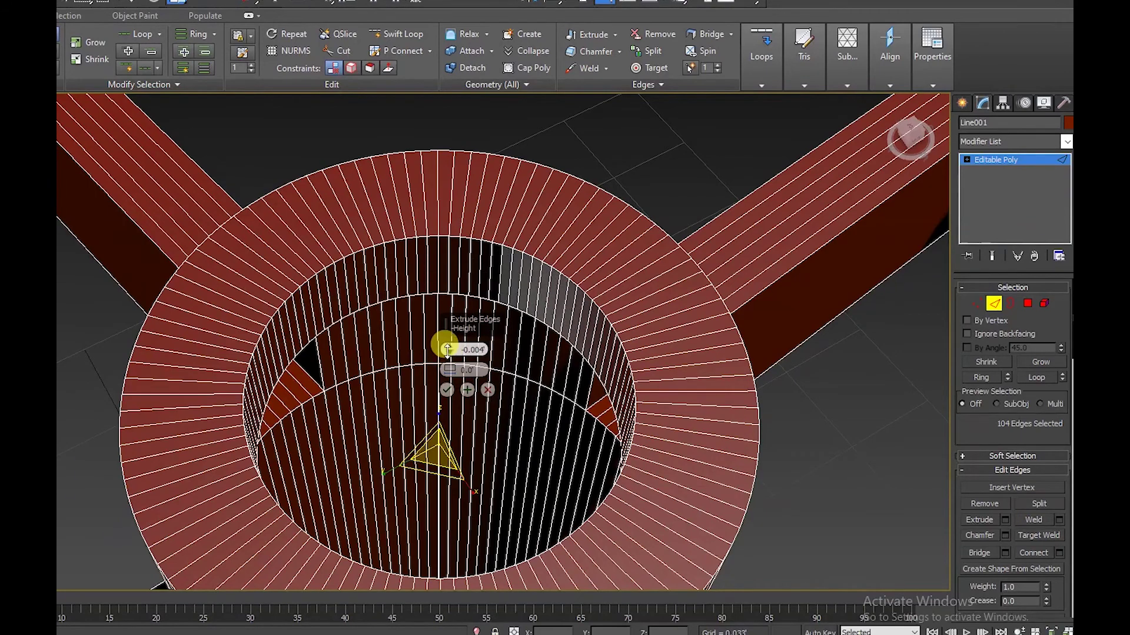
pyautogui.moveTo(446, 350); pyautogui.dragTo(446, 327)
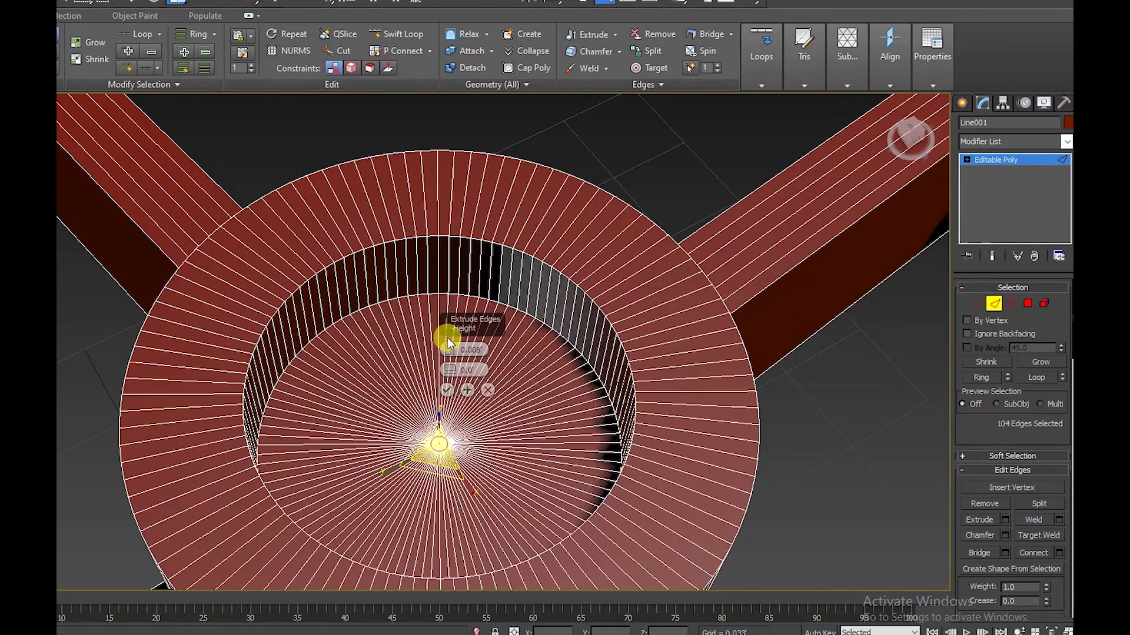
pyautogui.scroll(3, 450, 376)
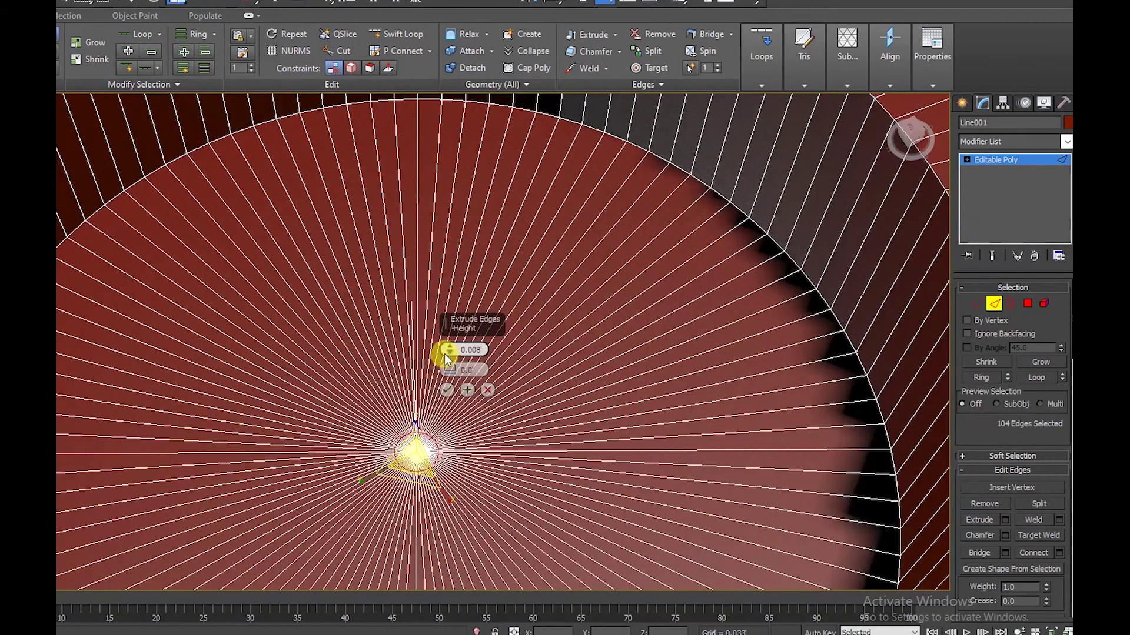
pyautogui.moveTo(450, 356); pyautogui.dragTo(451, 353)
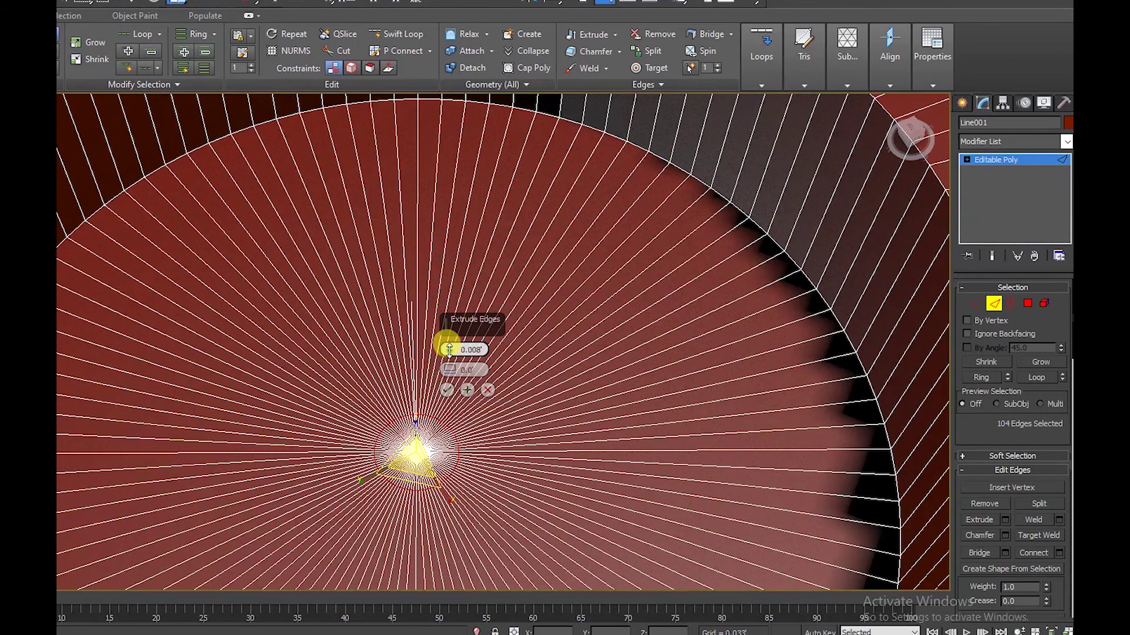
pyautogui.moveTo(449, 350); pyautogui.dragTo(449, 353)
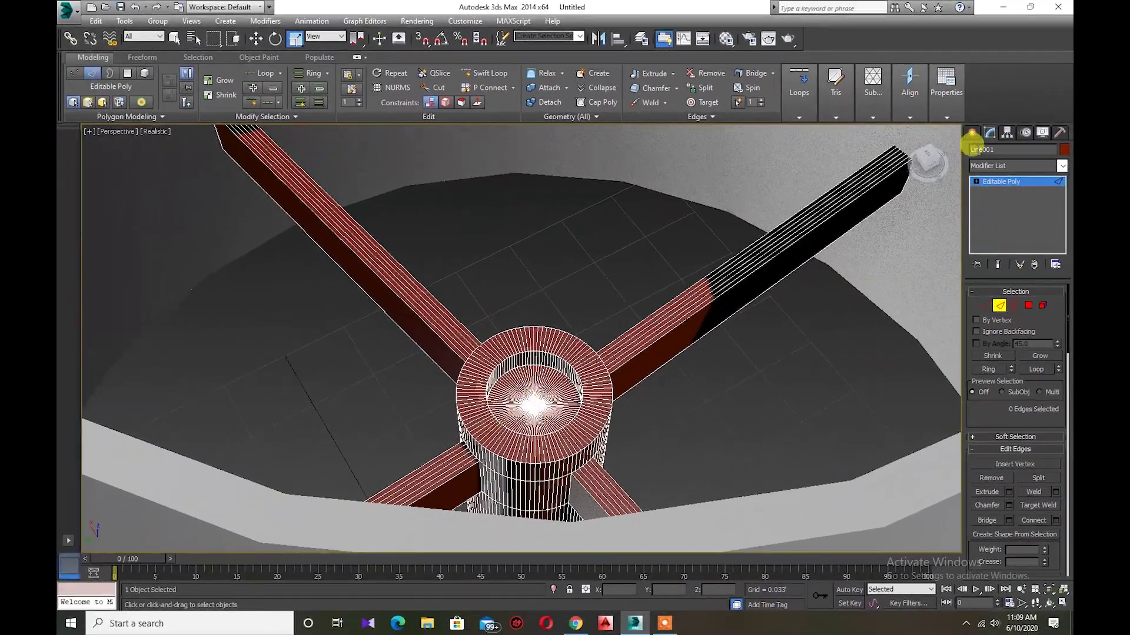
# Deselect the hub, zoom out and pan the view toward the lampshade.
pyautogui.click(971, 132)
pyautogui.click(749, 373)
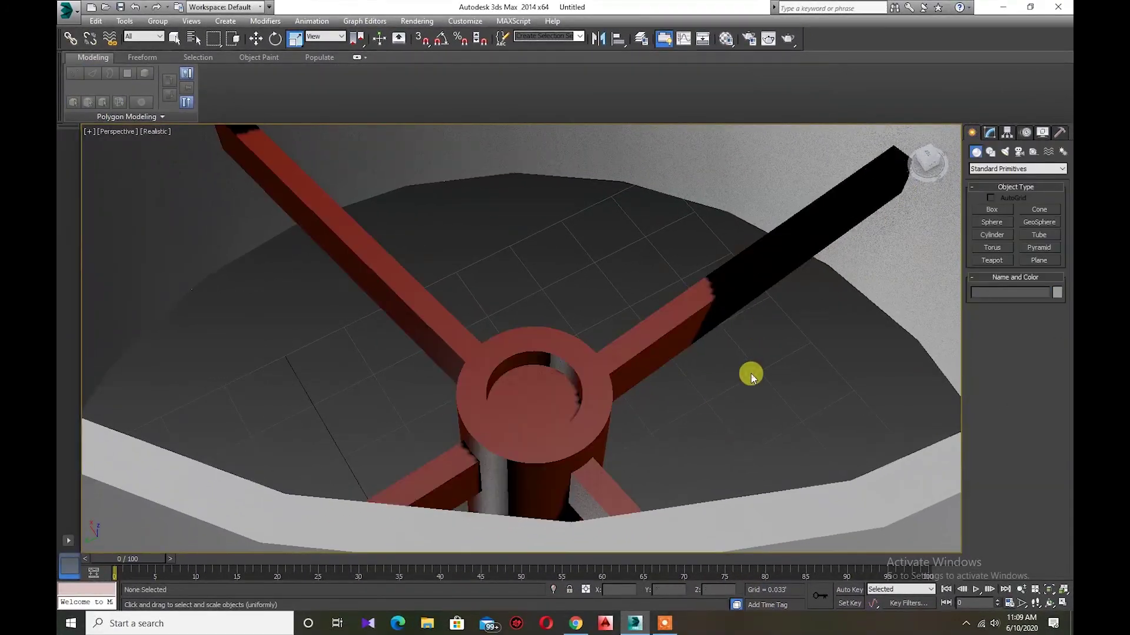
pyautogui.scroll(-3, 750, 373)
pyautogui.scroll(-3, 756, 373)
pyautogui.scroll(-5, 759, 353)
pyautogui.scroll(-3, 752, 264)
pyautogui.moveTo(721, 348); pyautogui.dragTo(602, 340, button='middle')
# Check the cone lampshade, then deselect it and centre the whole lamp in view.
pyautogui.click(605, 344)
pyautogui.scroll(4, 612, 347)
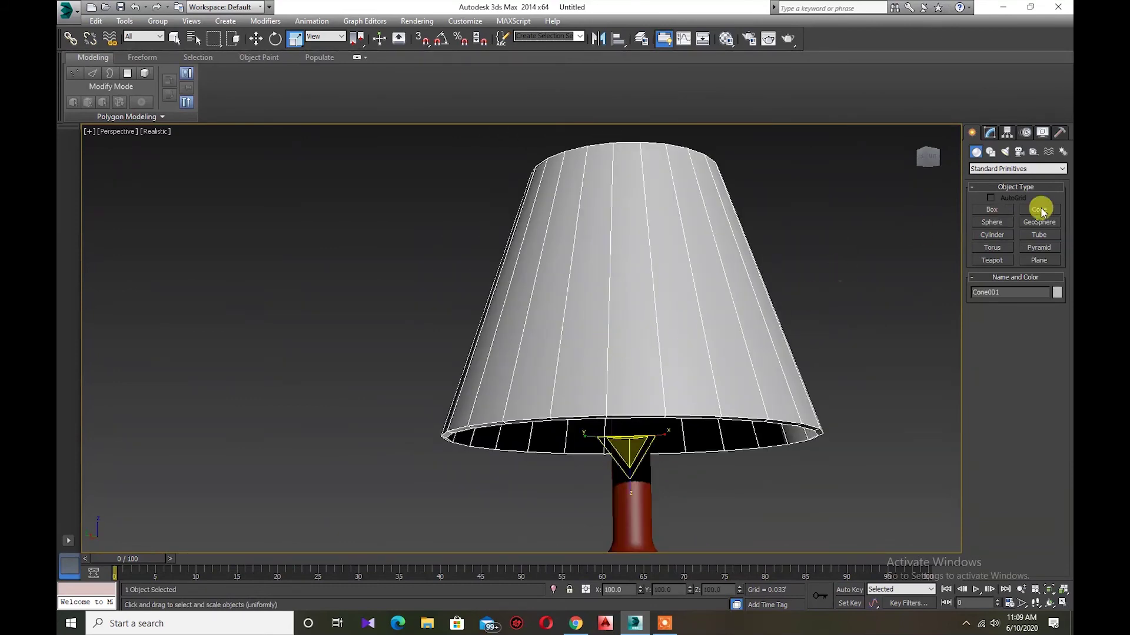
pyautogui.click(990, 132)
pyautogui.click(376, 315)
pyautogui.scroll(-4, 855, 346)
pyautogui.moveTo(568, 335)
pyautogui.mouseDown(button='middle')
pyautogui.moveTo(629, 409)
pyautogui.moveTo(636, 374)
pyautogui.mouseUp(button='middle')
pyautogui.scroll(3, 504, 319)
pyautogui.scroll(2, 471, 366)
# Orbit around the lamp to see it from the side and from above into the shade.
pyautogui.keyDown('alt'); pyautogui.moveTo(466, 402); pyautogui.dragTo(638, 348, button='middle'); pyautogui.keyUp('alt')
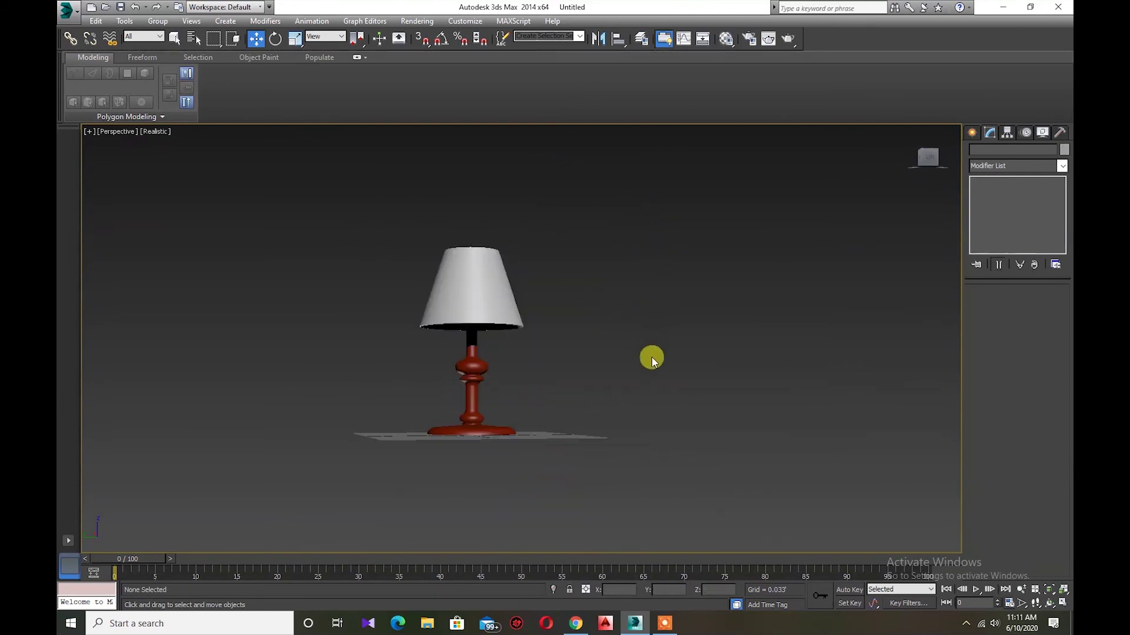
pyautogui.scroll(3, 529, 391)
pyautogui.moveTo(583, 399)
pyautogui.keyDown('alt'); pyautogui.mouseDown(button='middle')
pyautogui.moveTo(580, 386)
pyautogui.moveTo(615, 346)
pyautogui.mouseUp(button='middle'); pyautogui.keyUp('alt')
pyautogui.scroll(-1, 616, 346)
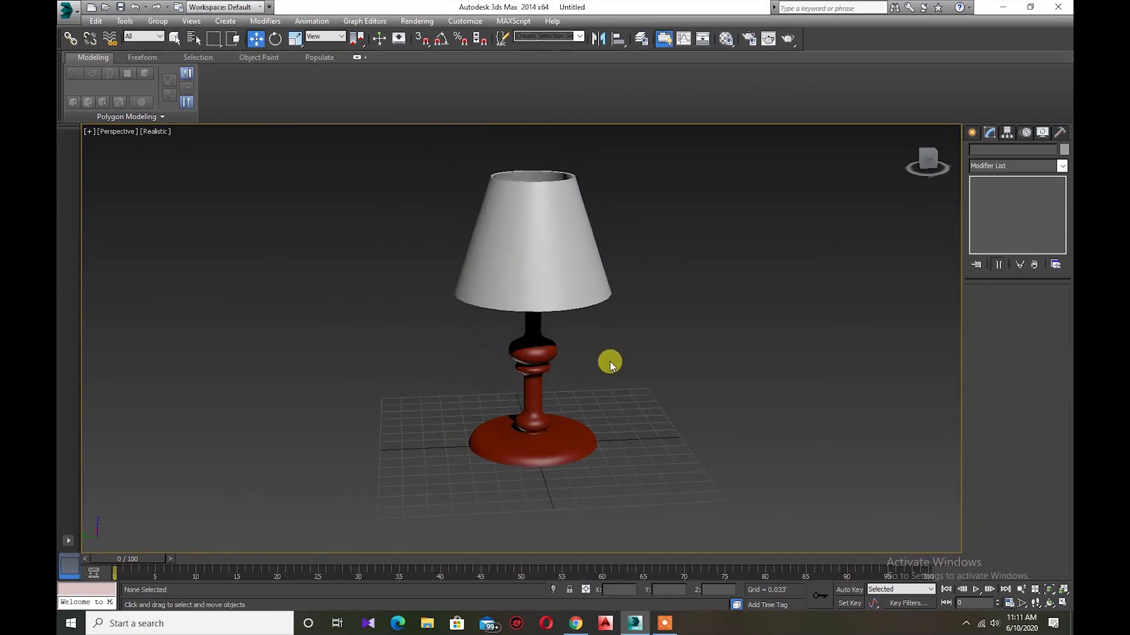
pyautogui.keyDown('alt'); pyautogui.moveTo(483, 373); pyautogui.dragTo(518, 440, button='middle'); pyautogui.keyUp('alt')
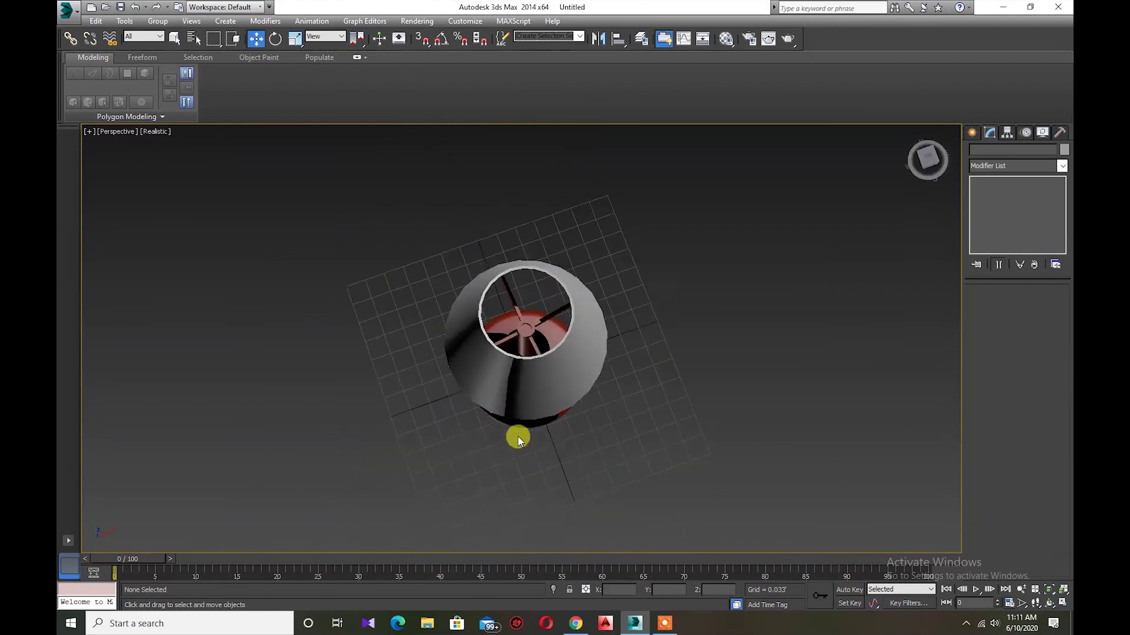
pyautogui.moveTo(598, 456)
pyautogui.keyDown('alt'); pyautogui.mouseDown(button='middle')
pyautogui.moveTo(724, 406)
pyautogui.moveTo(723, 352)
pyautogui.mouseUp(button='middle'); pyautogui.keyUp('alt')
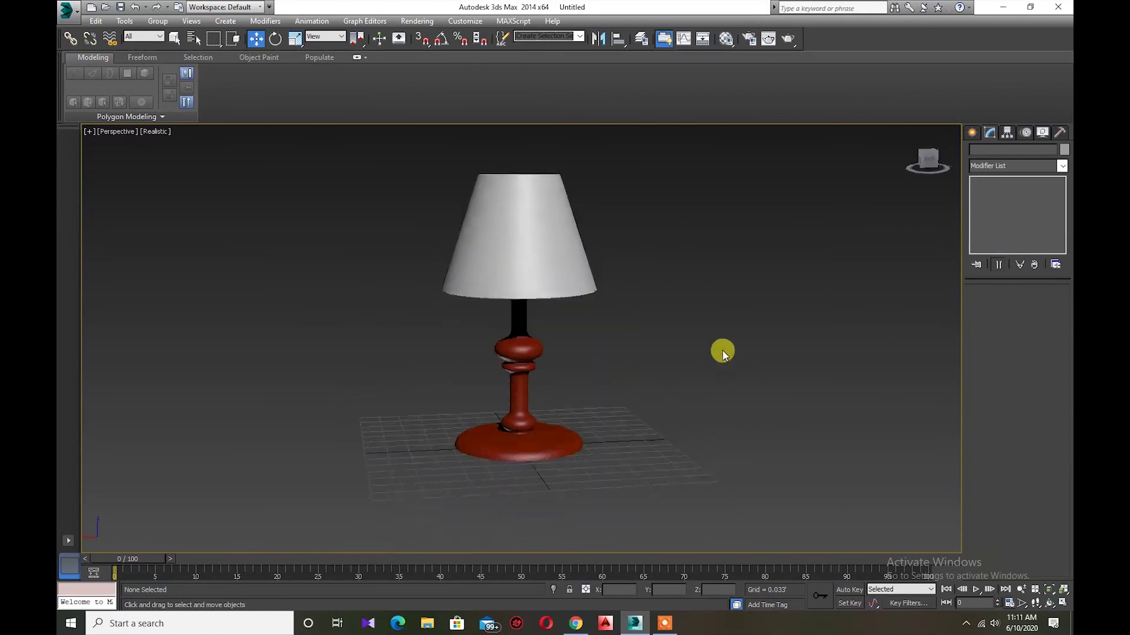